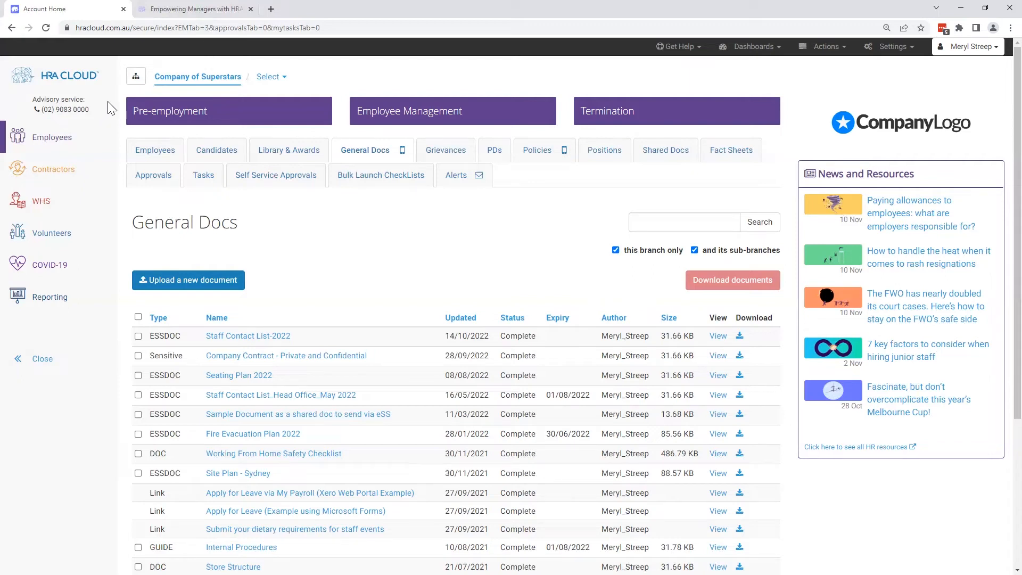
- Review the branch hierarchy, switch to the Head Office branch and return to Company of Superstars
{"action": "left_click", "coordinate": [137, 78]}
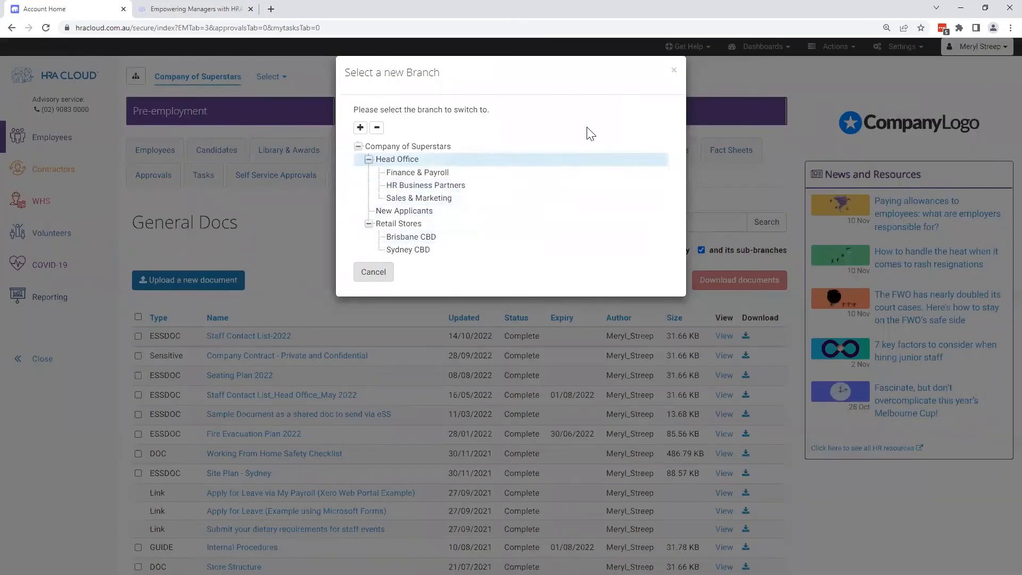
{"action": "left_click", "coordinate": [673, 70]}
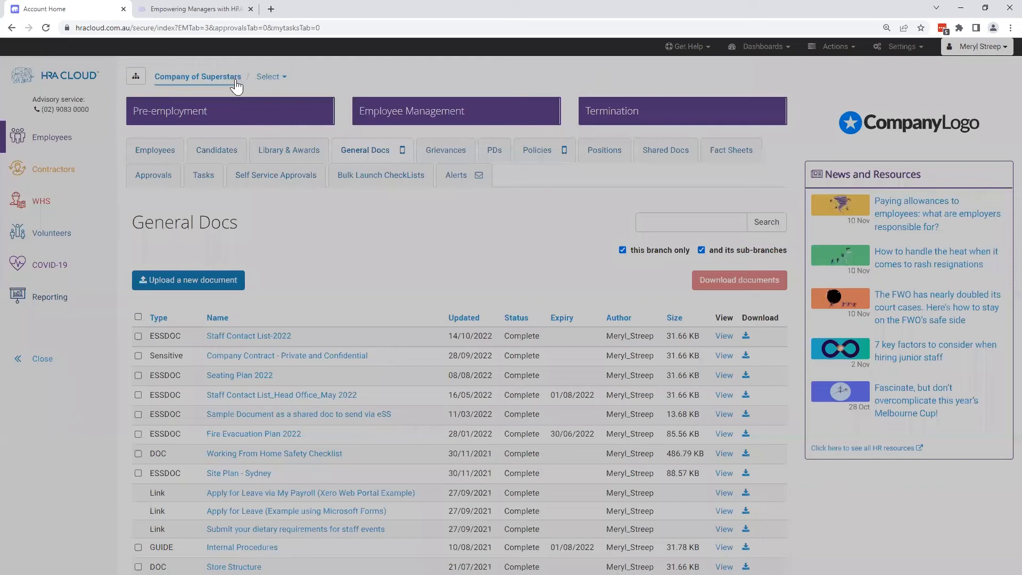
{"action": "left_click", "coordinate": [270, 78]}
{"action": "left_click", "coordinate": [310, 92]}
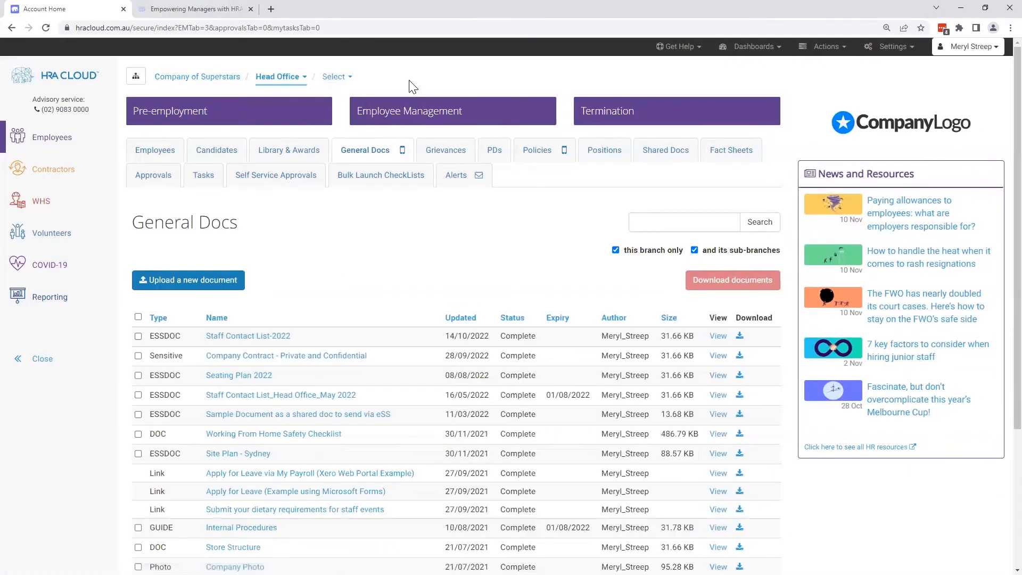
{"action": "left_click", "coordinate": [183, 80]}
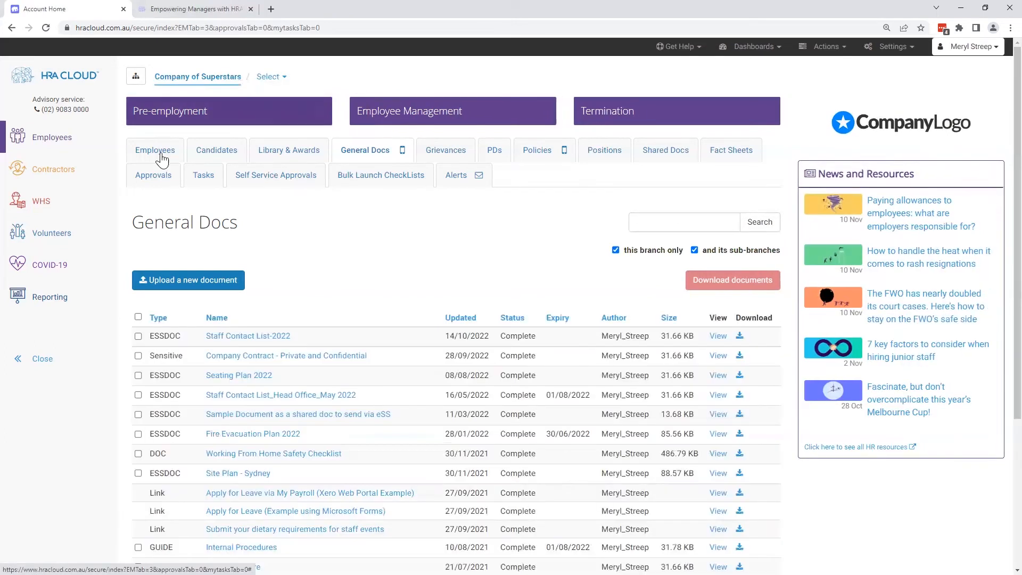
- Open the company's employee list and review the available account, settings and action options
{"action": "left_click", "coordinate": [155, 151]}
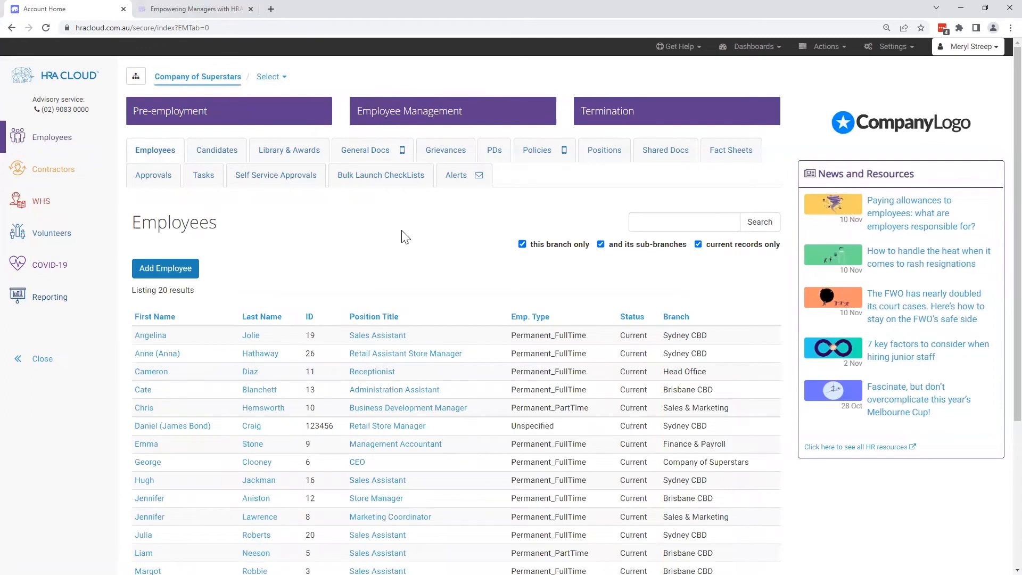
{"action": "left_click", "coordinate": [995, 53]}
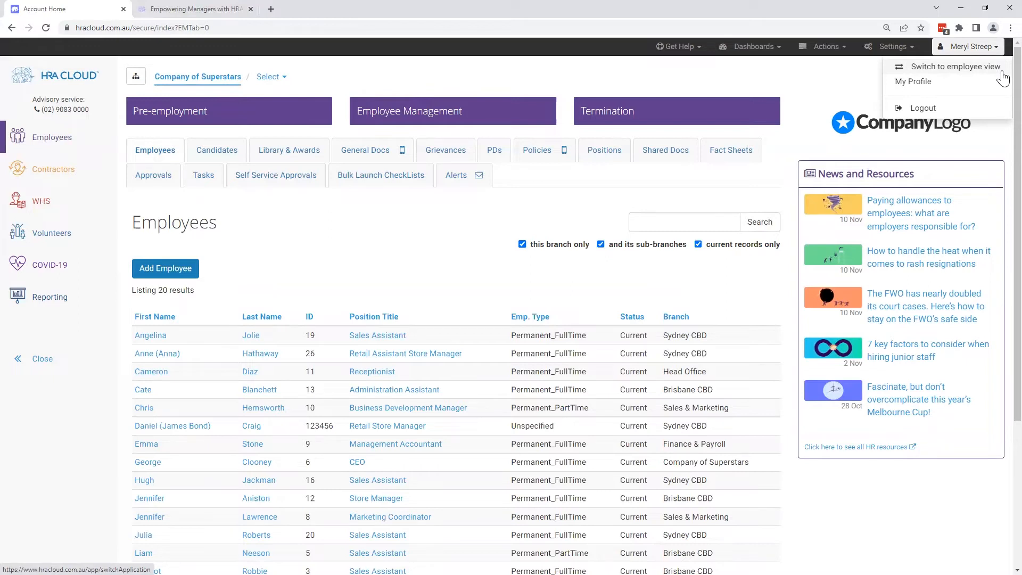
{"action": "left_click", "coordinate": [864, 77]}
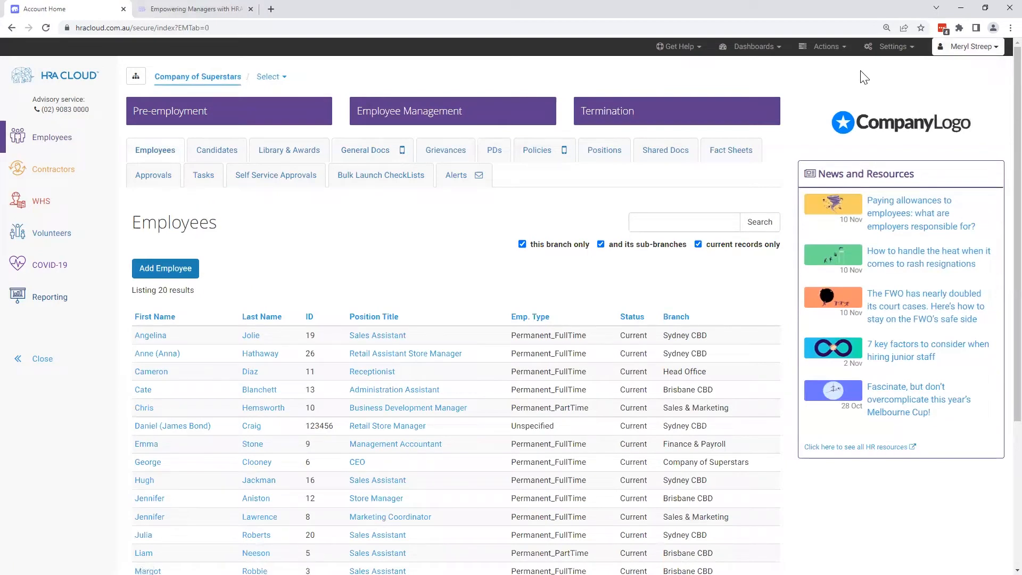
{"action": "left_click", "coordinate": [912, 54]}
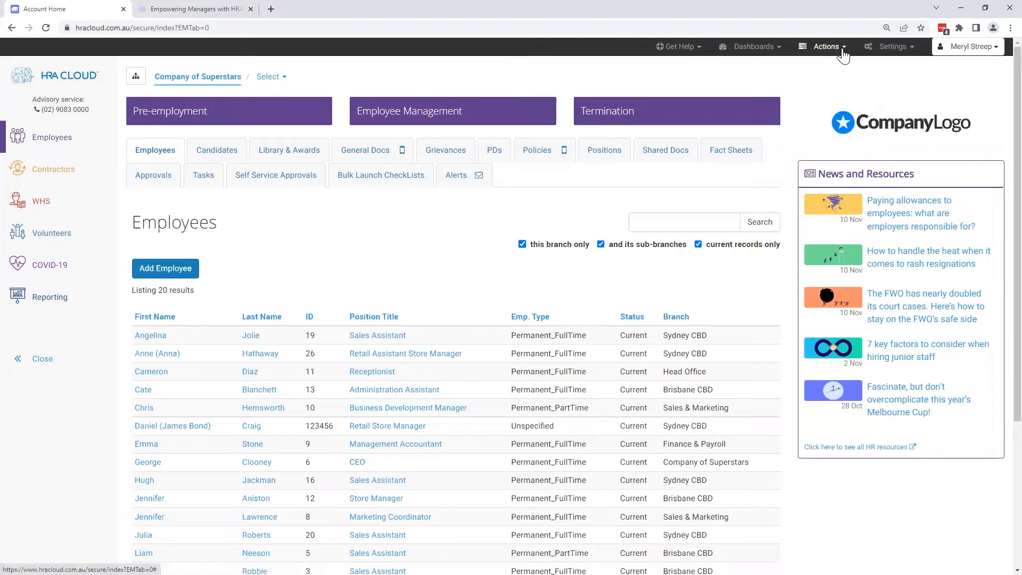
{"action": "mouse_move", "coordinate": [844, 53]}
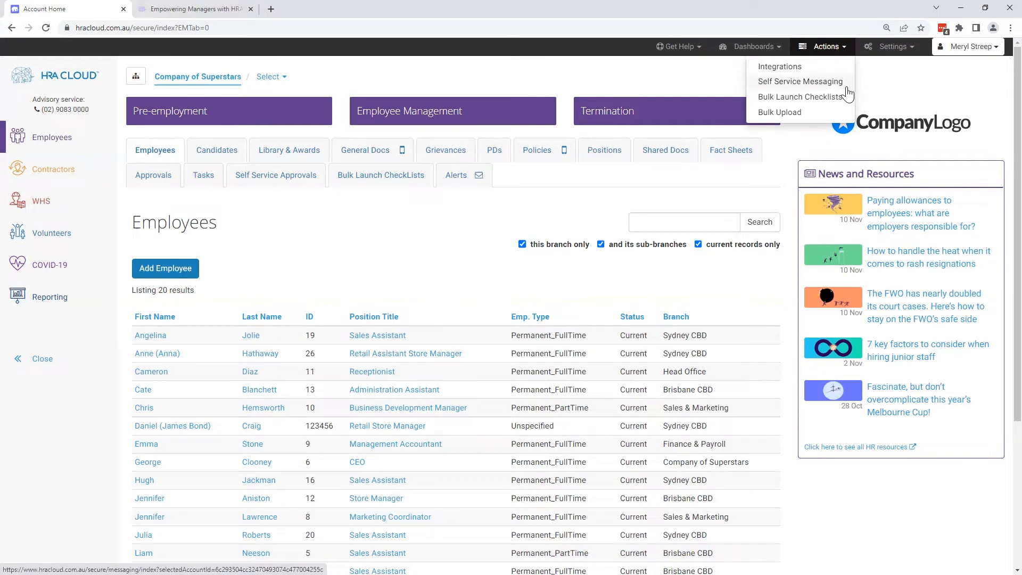
{"action": "left_click", "coordinate": [874, 85]}
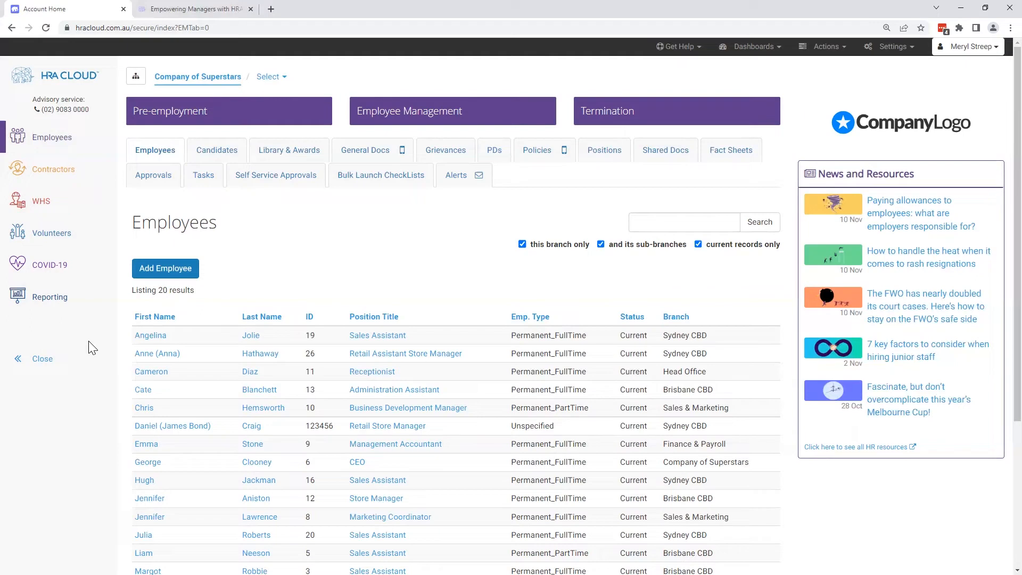
- Collapse the side navigation and view the Guides in the Library & Awards section
{"action": "left_click", "coordinate": [39, 359]}
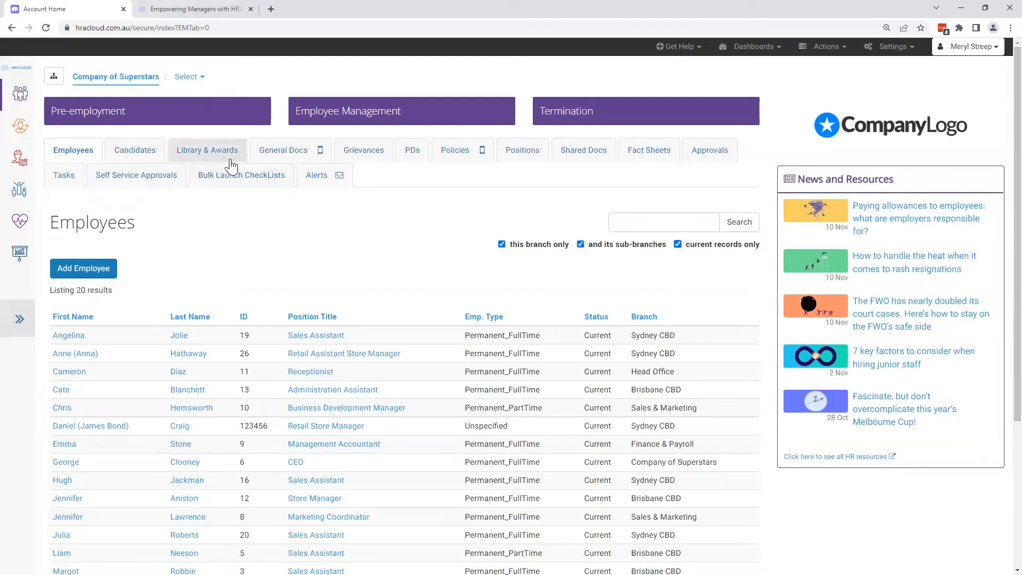
{"action": "left_click", "coordinate": [207, 151]}
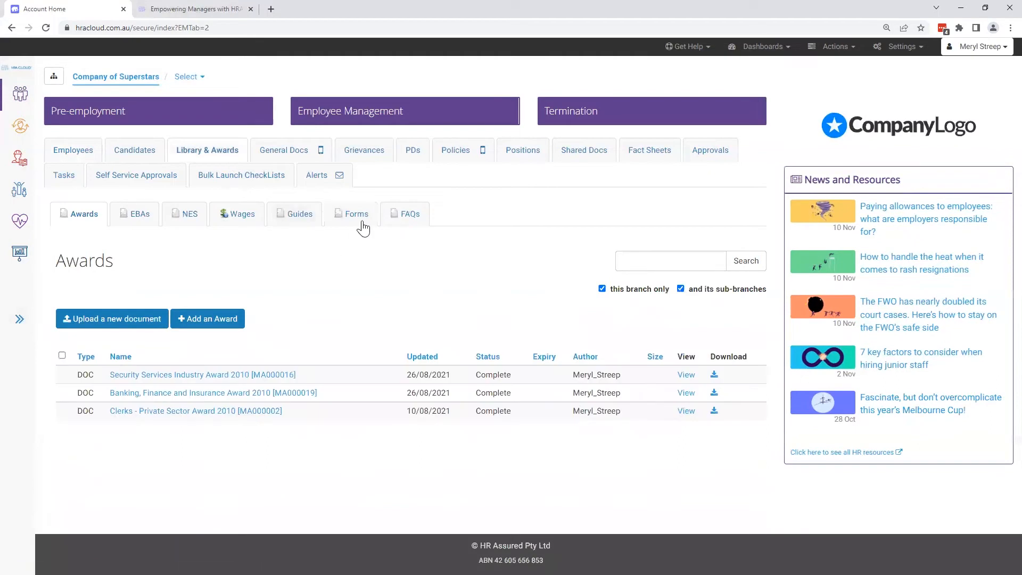
{"action": "left_click", "coordinate": [314, 223]}
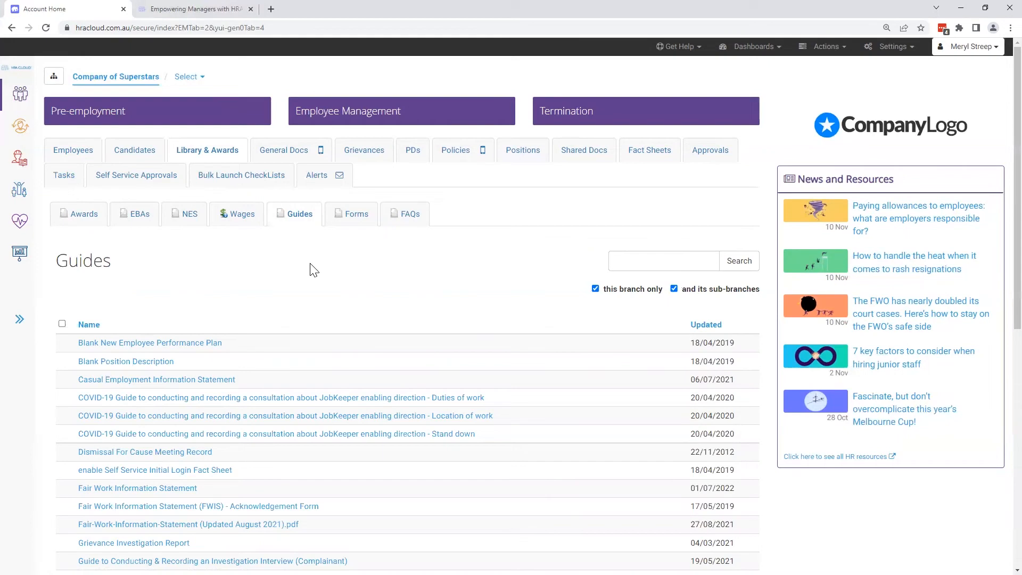
- View the company's general documents, policies, approval requests and personal tasks in turn
{"action": "left_click", "coordinate": [302, 153]}
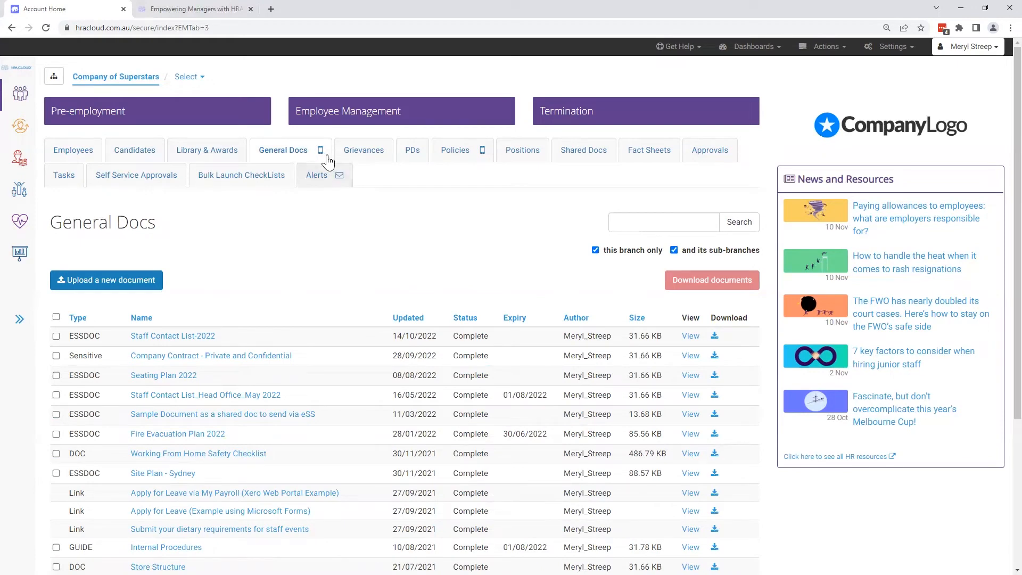
{"action": "mouse_move", "coordinate": [322, 159]}
{"action": "left_click", "coordinate": [471, 164]}
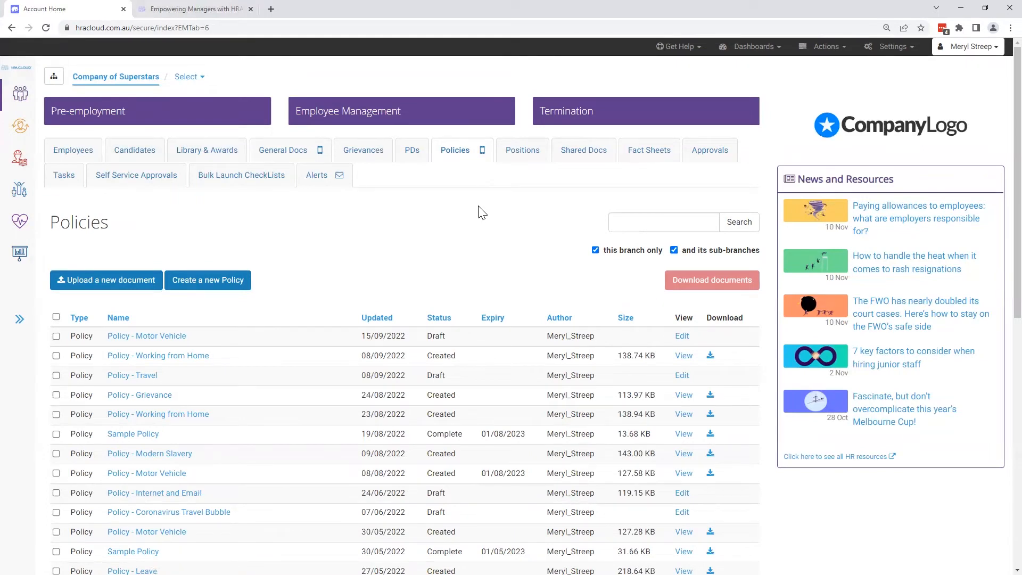
{"action": "left_click", "coordinate": [704, 162]}
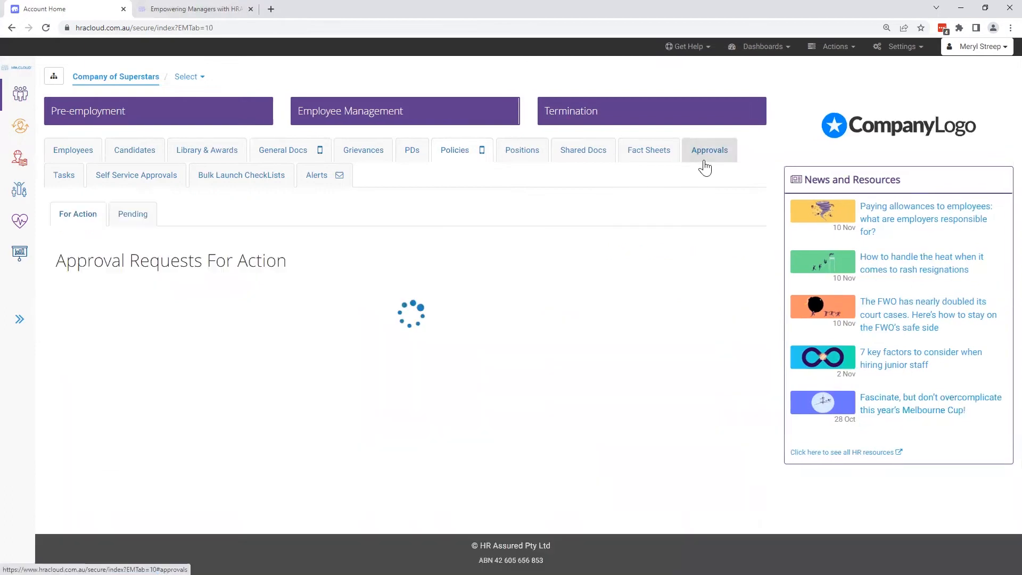
{"action": "left_click", "coordinate": [76, 180]}
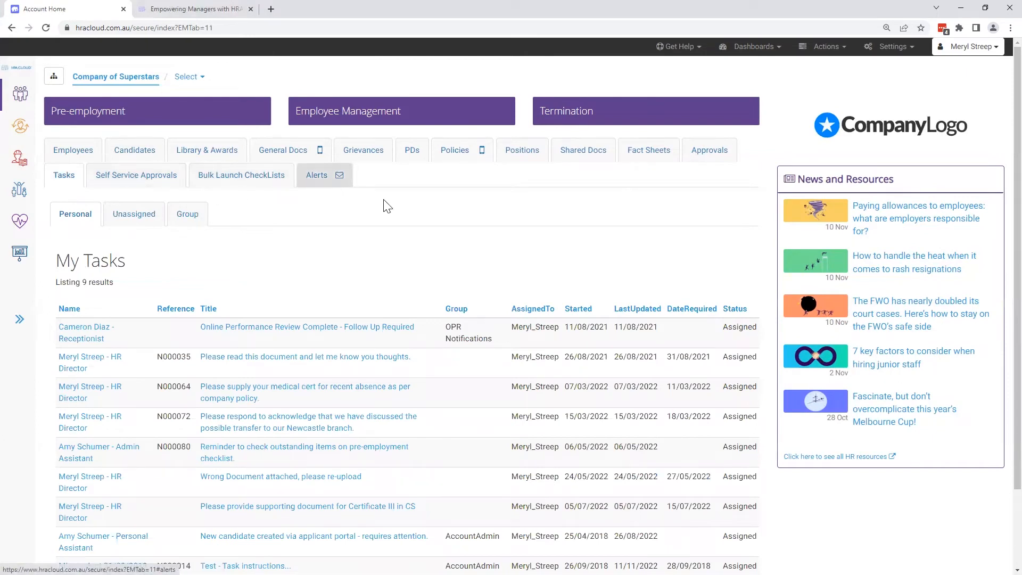
- List all employees of the branch and its sub-branches, including non-current records
{"action": "left_click", "coordinate": [71, 152]}
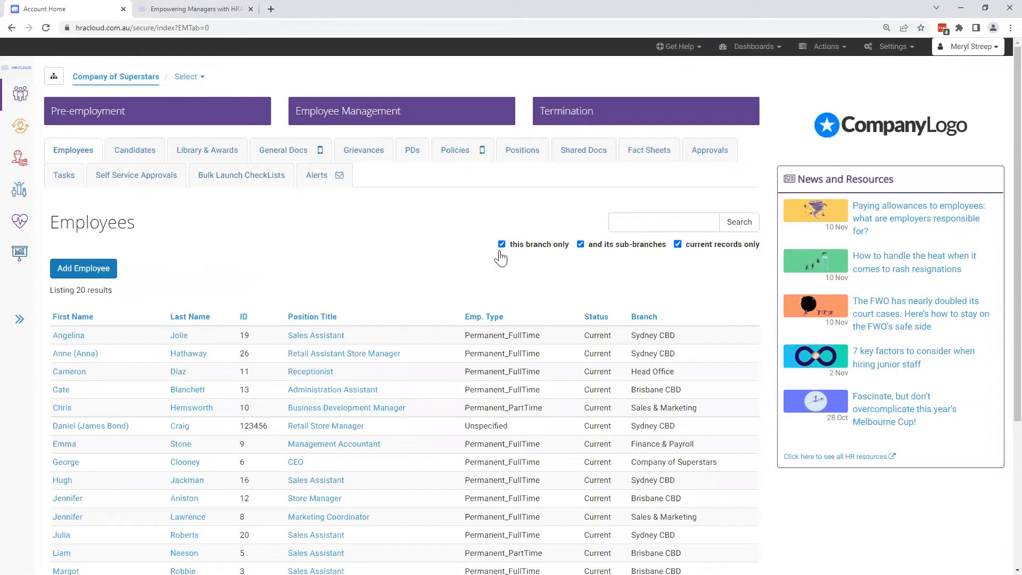
{"action": "left_click", "coordinate": [678, 244]}
{"action": "left_click", "coordinate": [734, 223]}
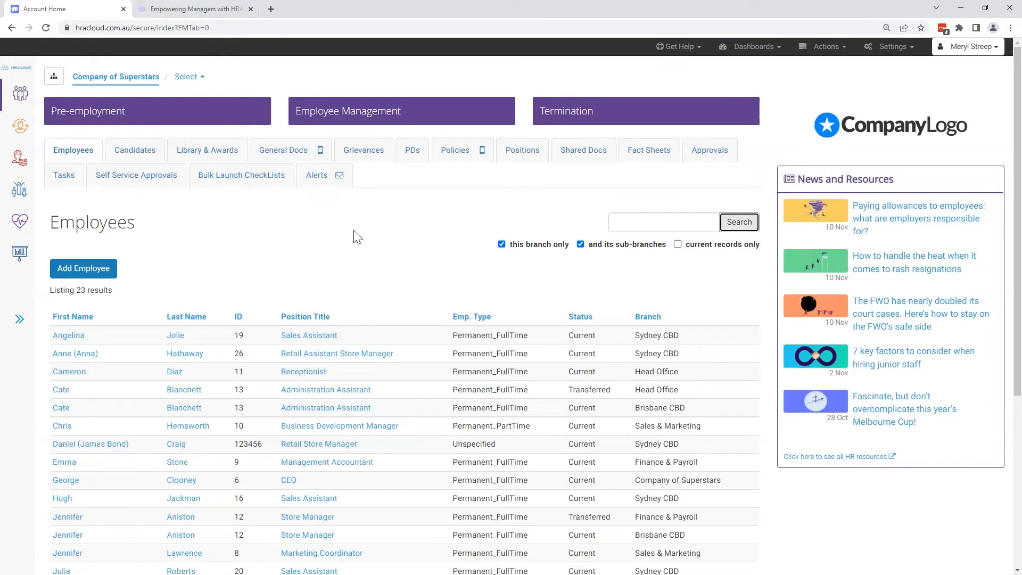
- Open the Retail Assistant Store Manager's employee file and review the details through to the employment details
{"action": "left_click", "coordinate": [73, 360]}
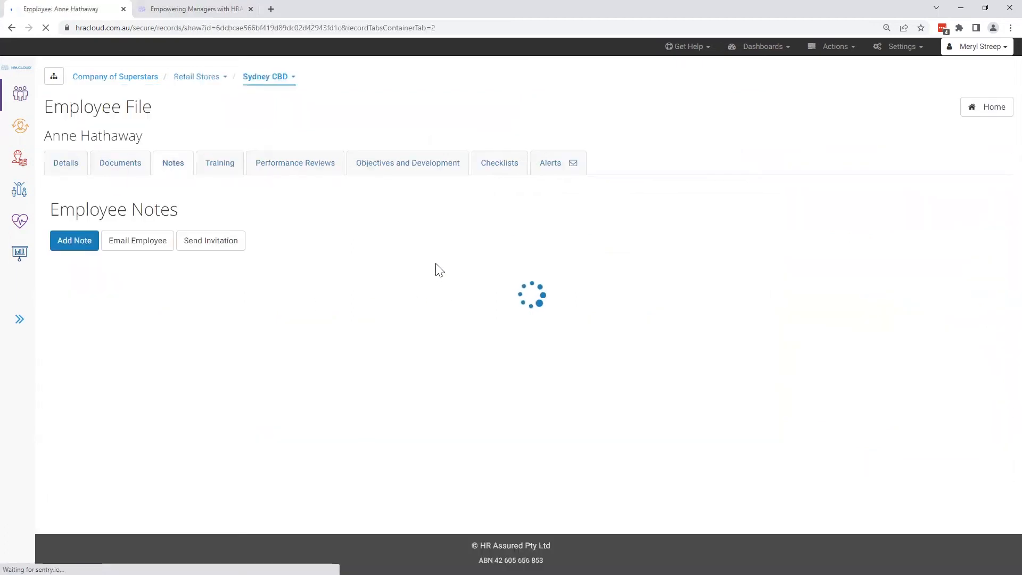
{"action": "left_click", "coordinate": [68, 166]}
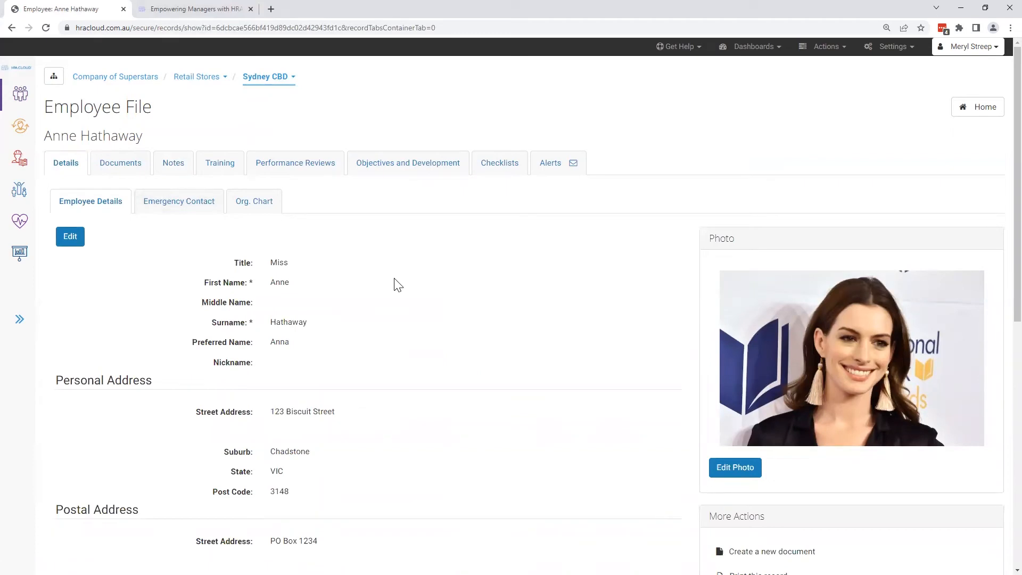
{"action": "scroll", "coordinate": [490, 317], "scroll_direction": "down", "scroll_amount": 1}
{"action": "scroll", "coordinate": [487, 316], "scroll_direction": "down", "scroll_amount": 9}
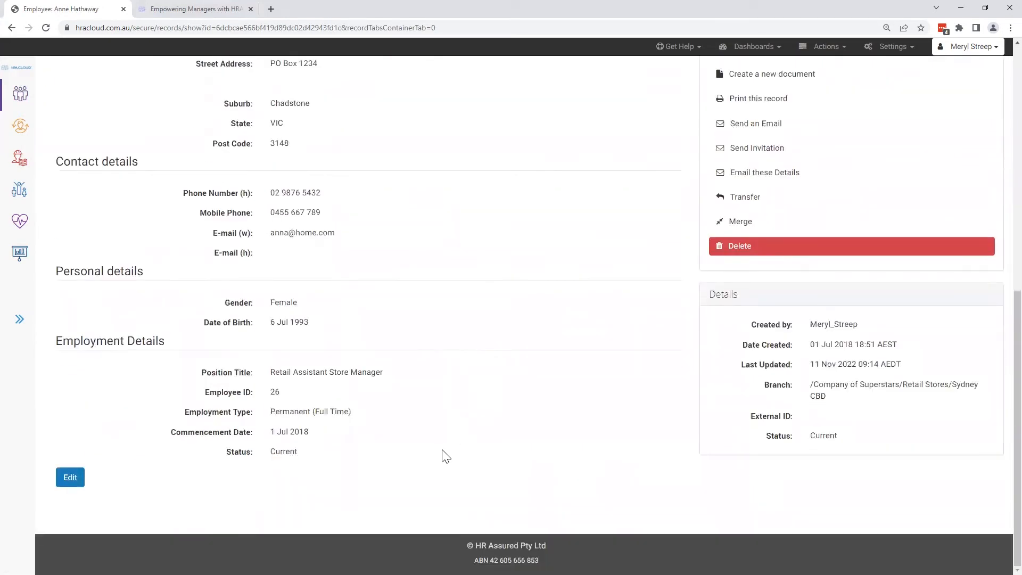
{"action": "scroll", "coordinate": [446, 457], "scroll_direction": "up", "scroll_amount": 9}
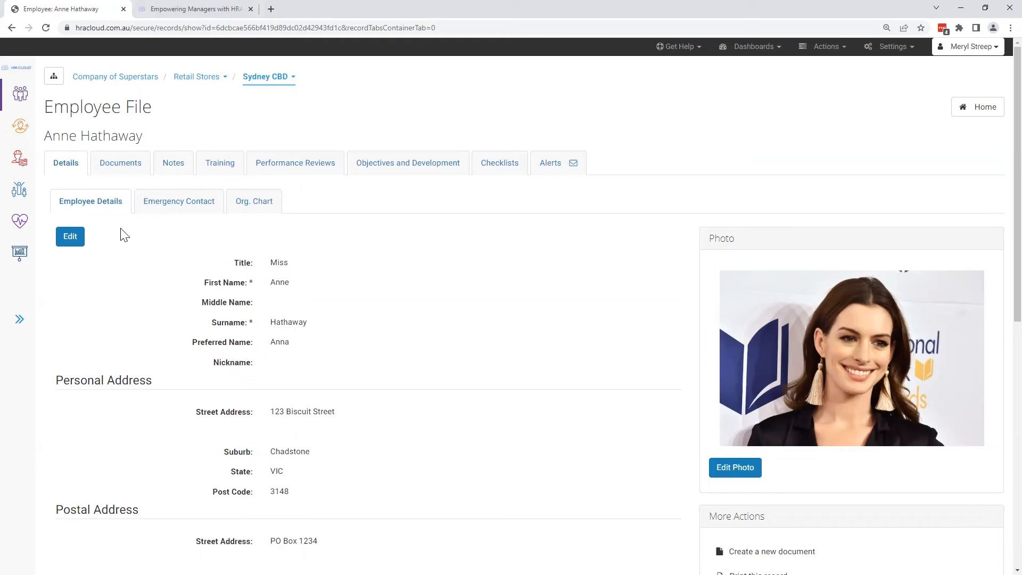
- View the employee's org chart and list current employees from all branches as possible reporting managers, without changing the reporting line
{"action": "left_click", "coordinate": [257, 207]}
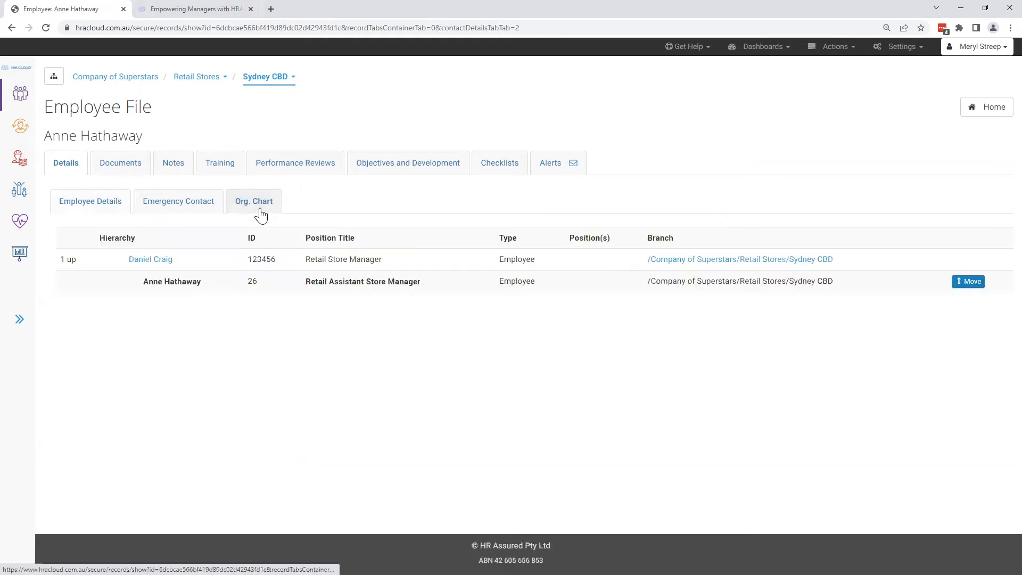
{"action": "left_click", "coordinate": [980, 287]}
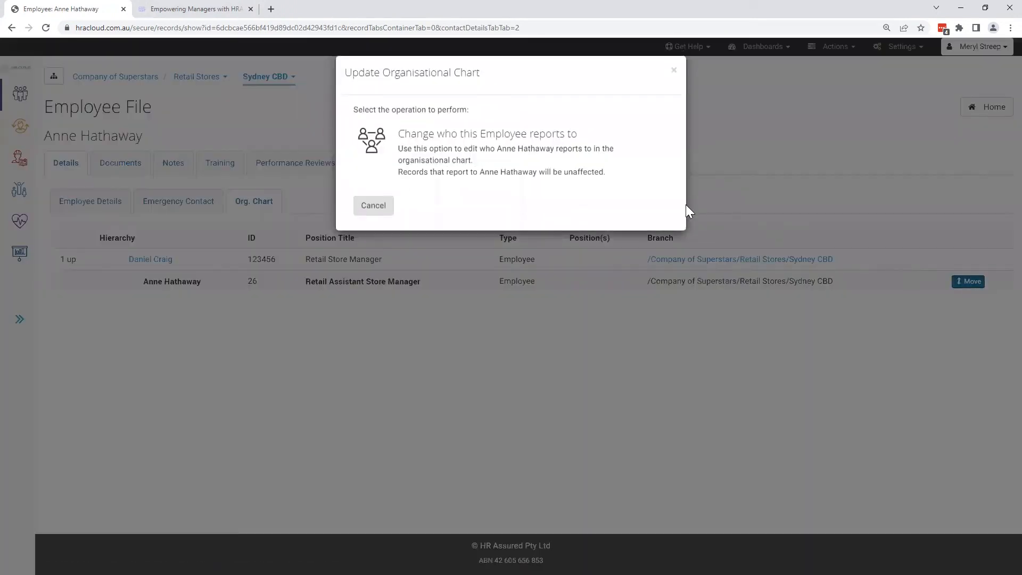
{"action": "left_click", "coordinate": [636, 175]}
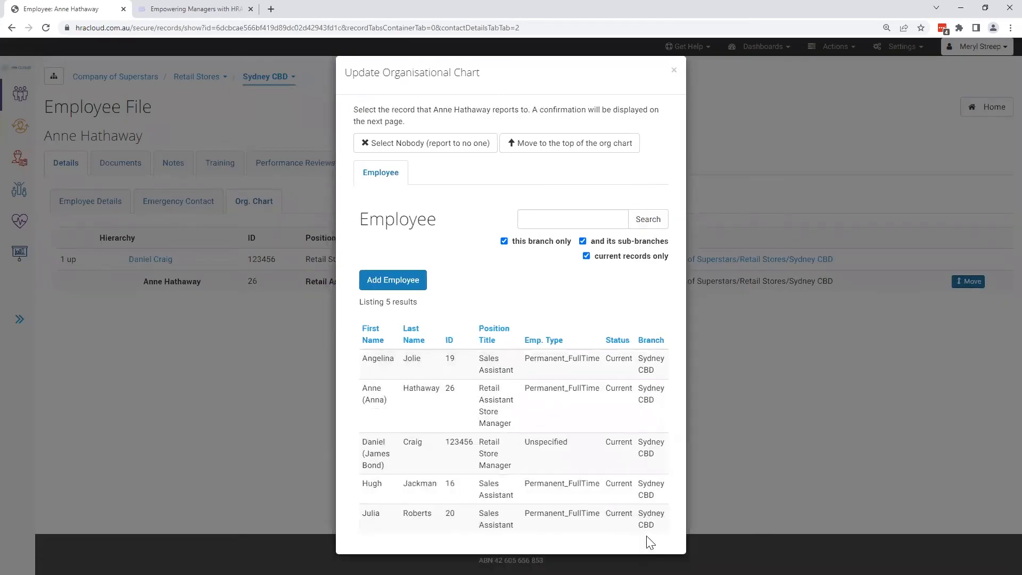
{"action": "left_click", "coordinate": [505, 242]}
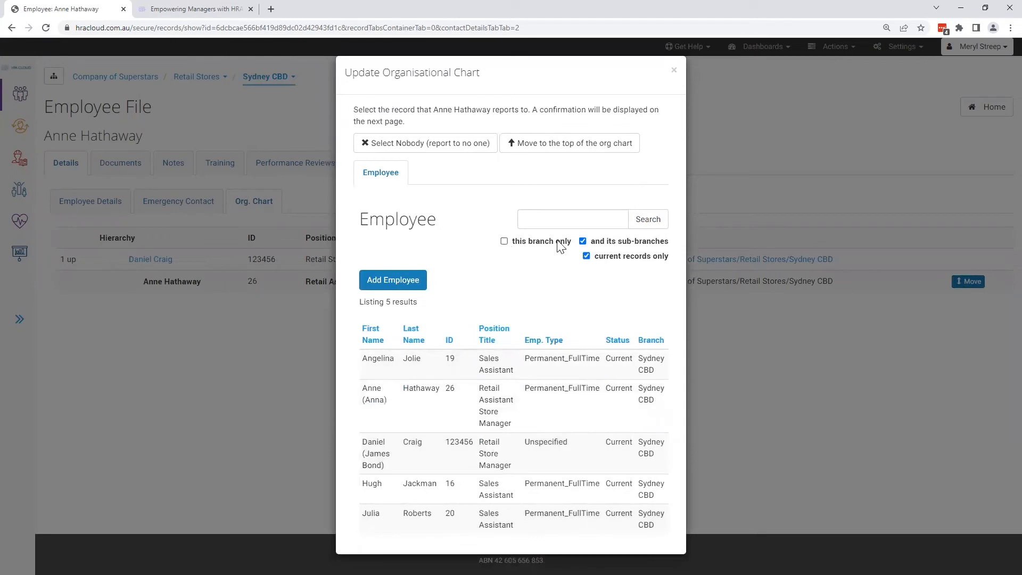
{"action": "left_click", "coordinate": [654, 223]}
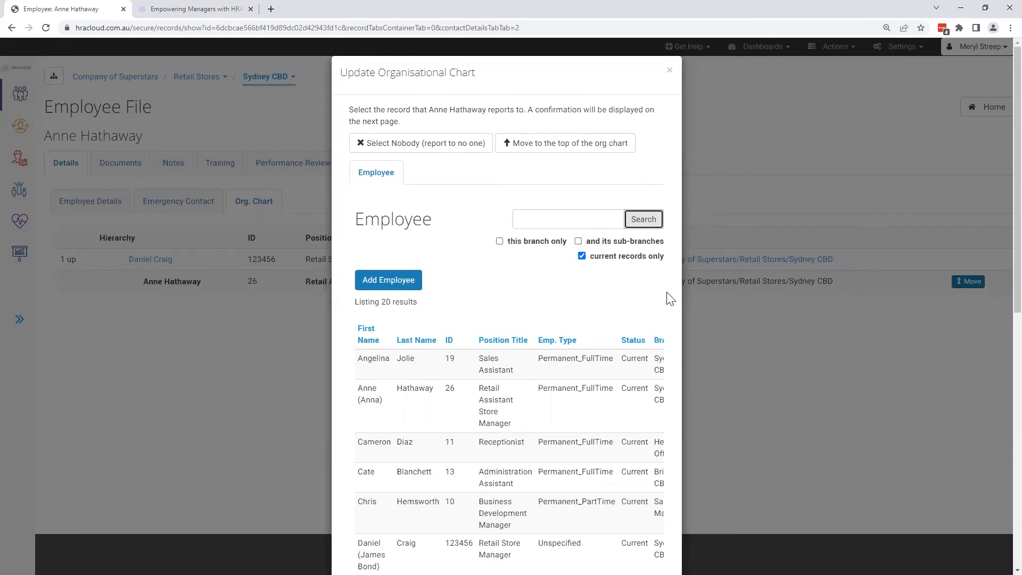
{"action": "left_click", "coordinate": [670, 71]}
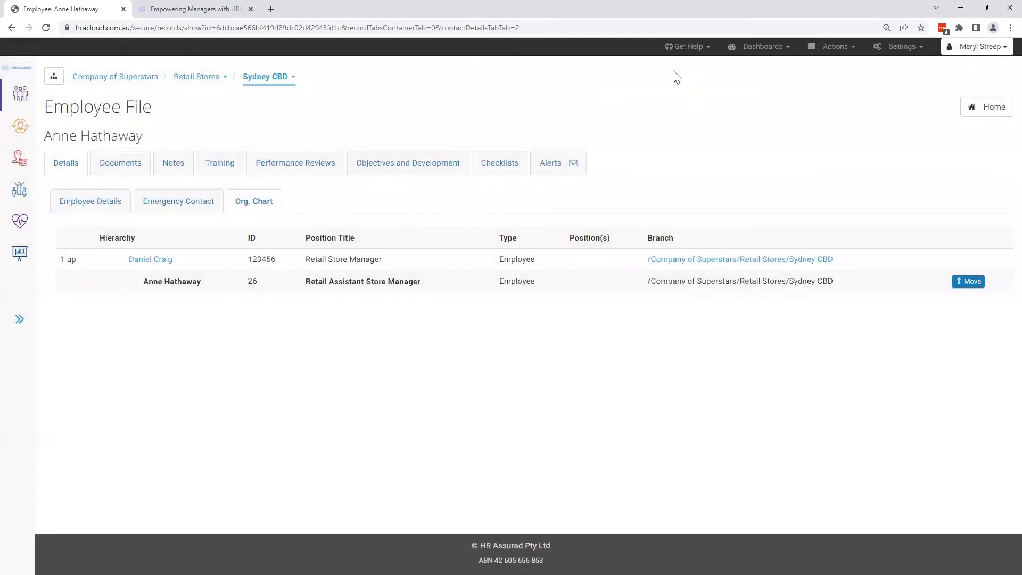
- Return to the employee details and review the options for transferring and merging the record, without applying either
{"action": "left_click", "coordinate": [126, 207]}
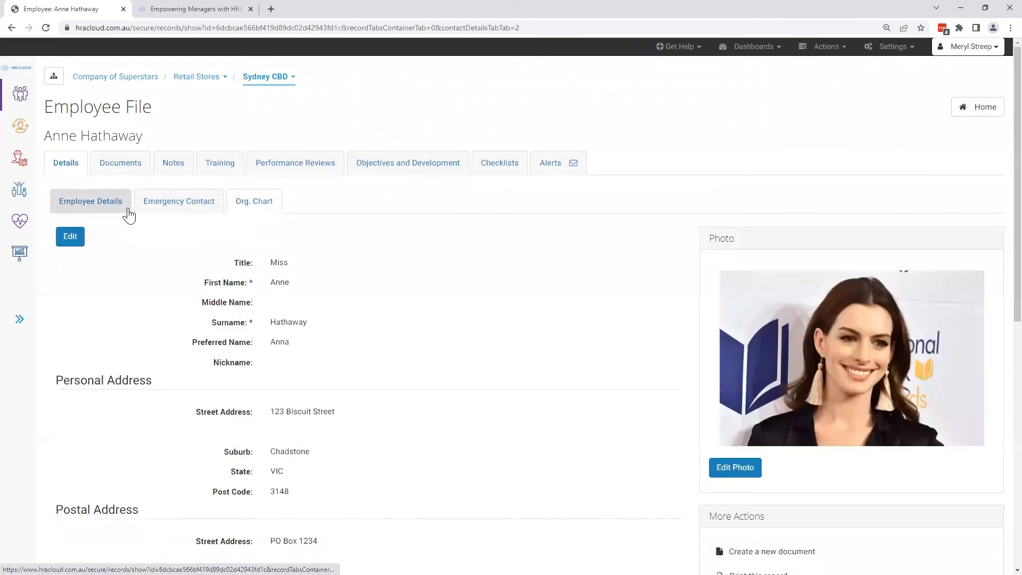
{"action": "scroll", "coordinate": [577, 328], "scroll_direction": "down", "scroll_amount": 5}
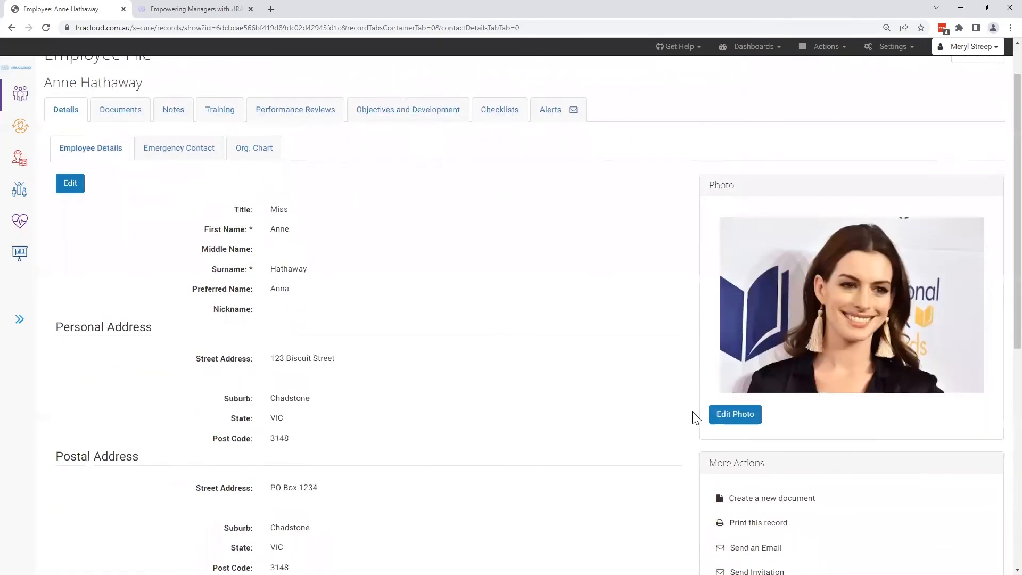
{"action": "scroll", "coordinate": [869, 392], "scroll_direction": "down", "scroll_amount": 1}
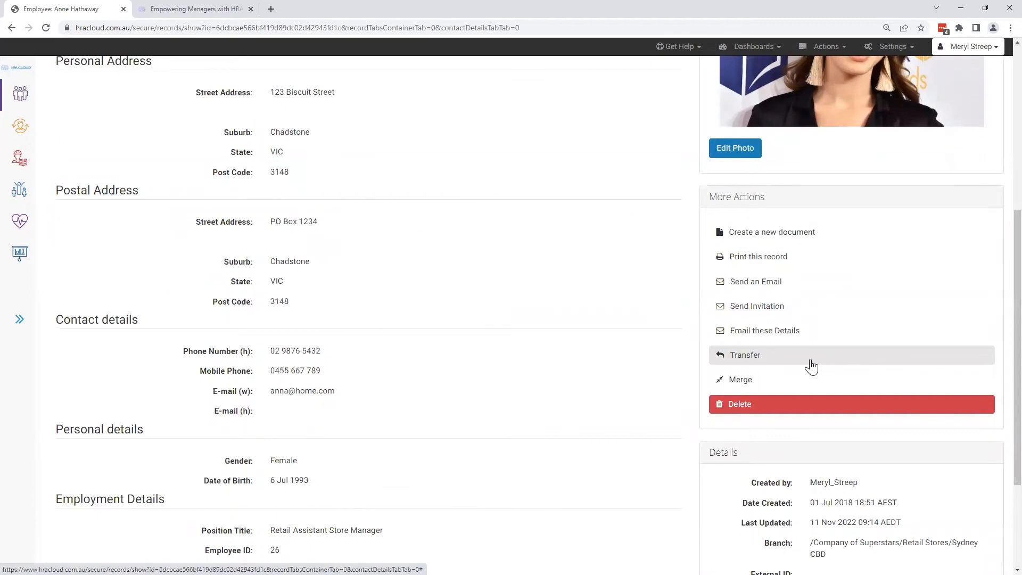
{"action": "left_click", "coordinate": [805, 364]}
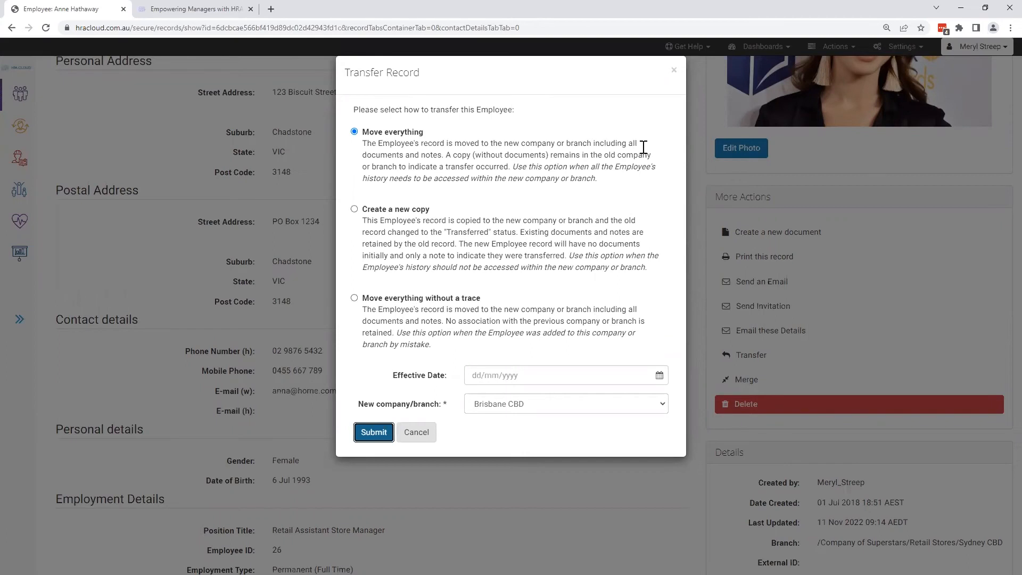
{"action": "left_click", "coordinate": [675, 70]}
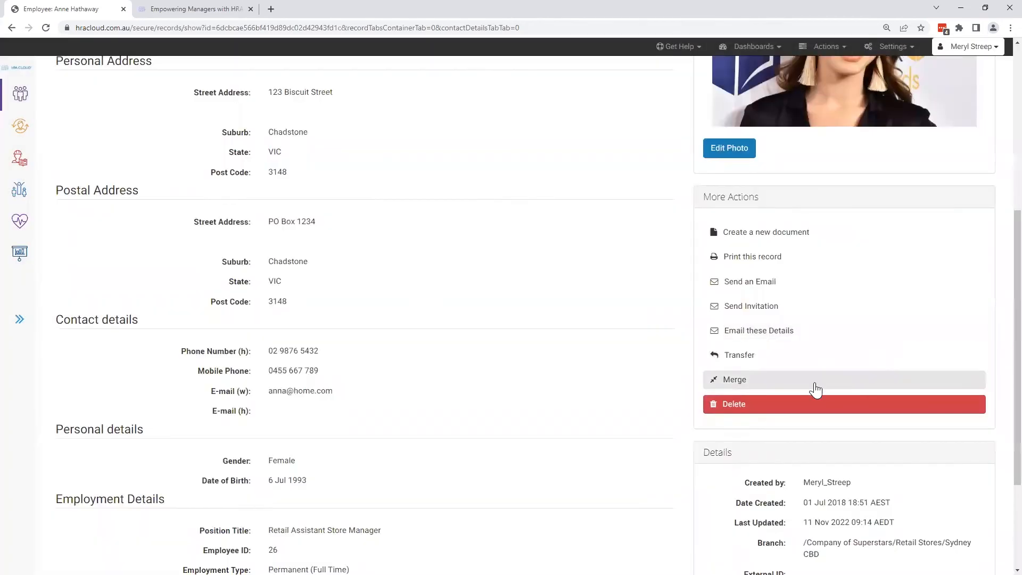
{"action": "left_click", "coordinate": [813, 380]}
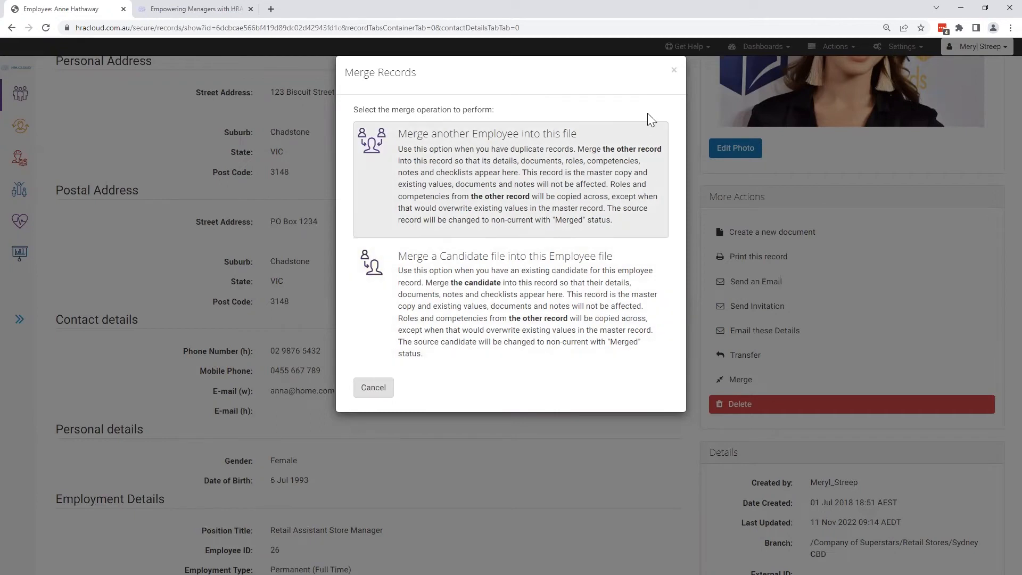
{"action": "left_click", "coordinate": [673, 72]}
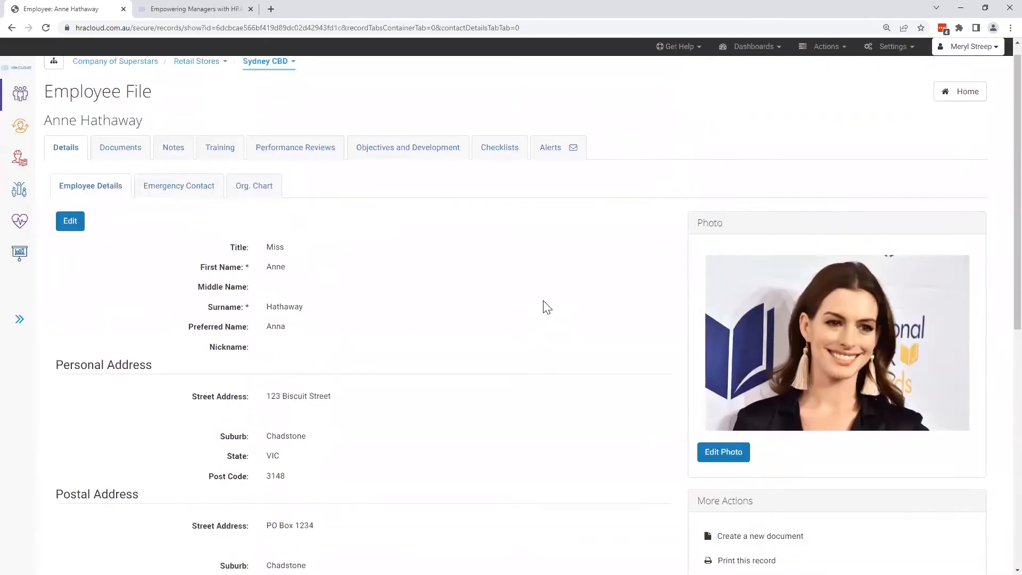
- Open the employee's documents, start a new document upload, and view the external link option before returning to the file upload form
{"action": "left_click", "coordinate": [142, 177]}
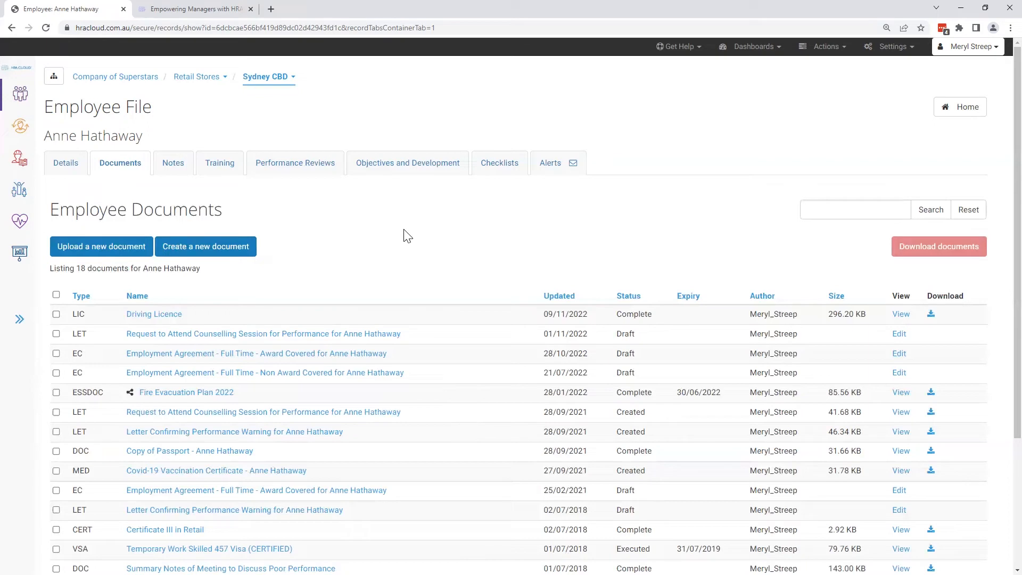
{"action": "left_click", "coordinate": [841, 51]}
{"action": "left_click", "coordinate": [131, 253]}
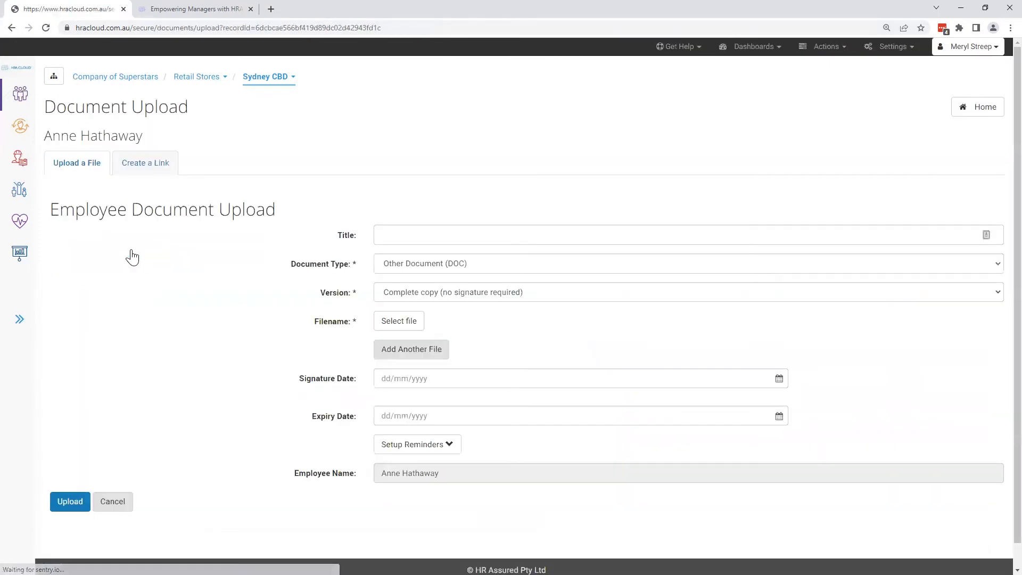
{"action": "left_click", "coordinate": [164, 170]}
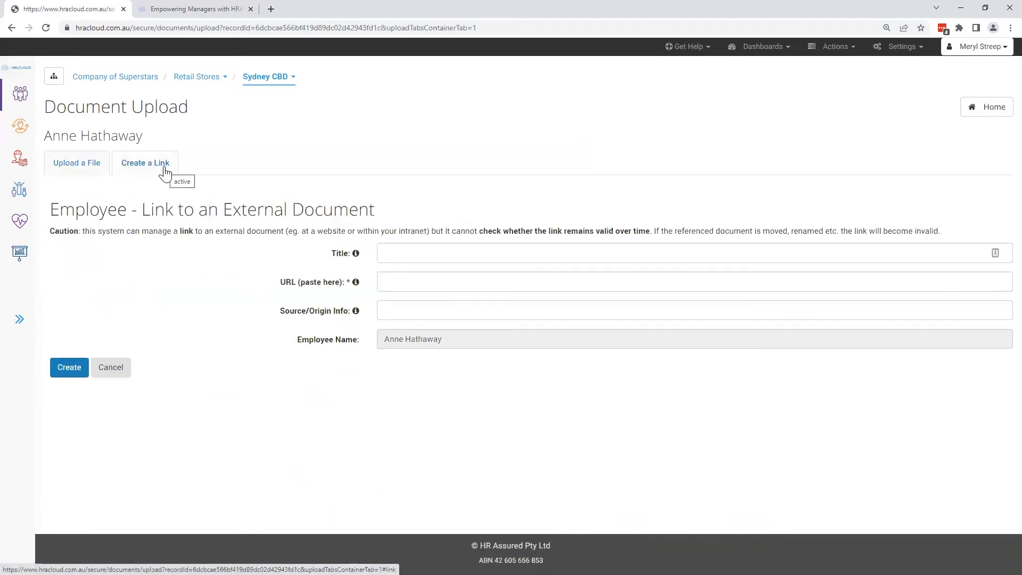
{"action": "left_click", "coordinate": [89, 180]}
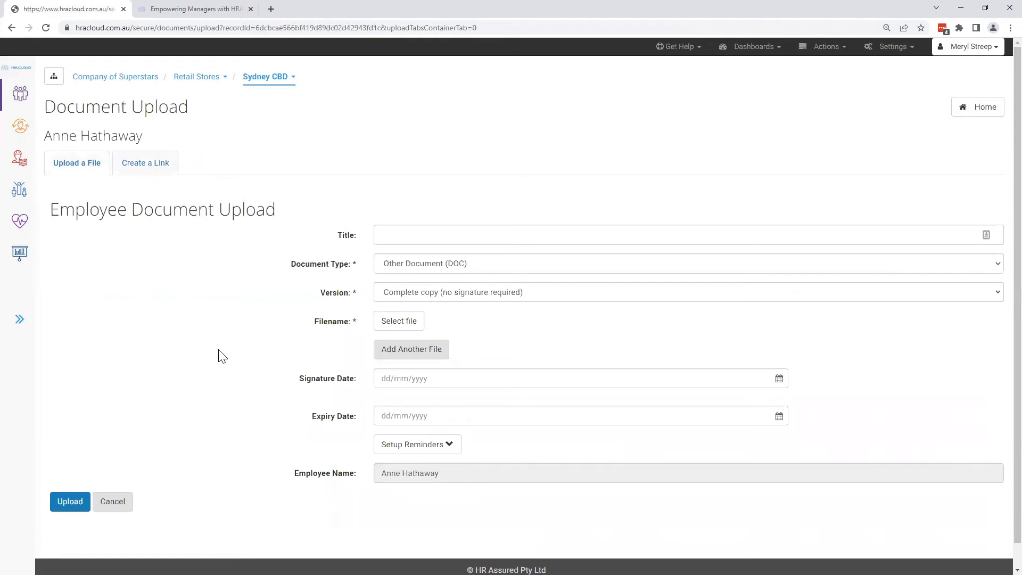
- Choose First Aid Certificate.pdf as the file to upload and set the document title to "First Aid Certificate"
{"action": "left_click", "coordinate": [410, 324]}
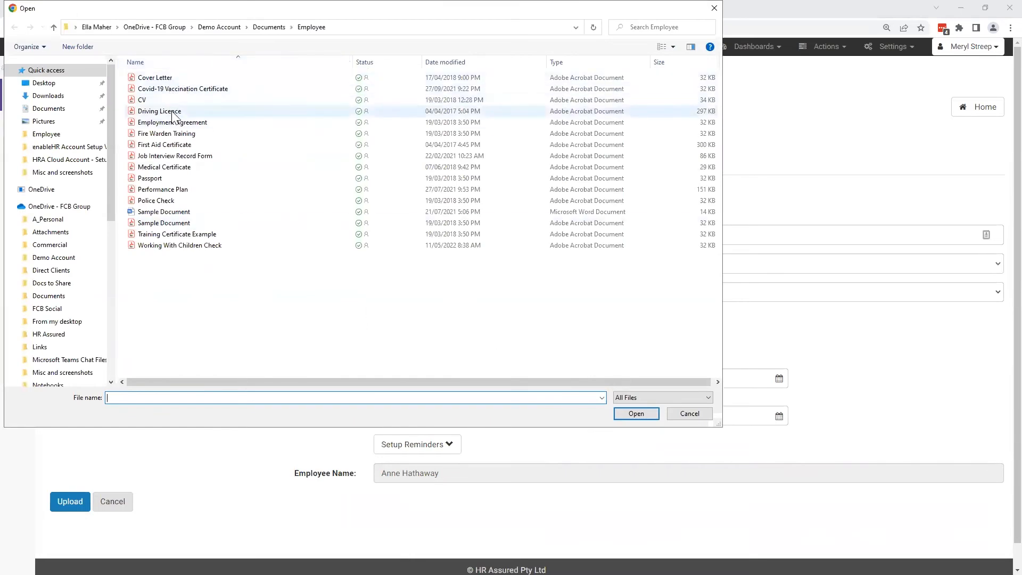
{"action": "left_click", "coordinate": [173, 144]}
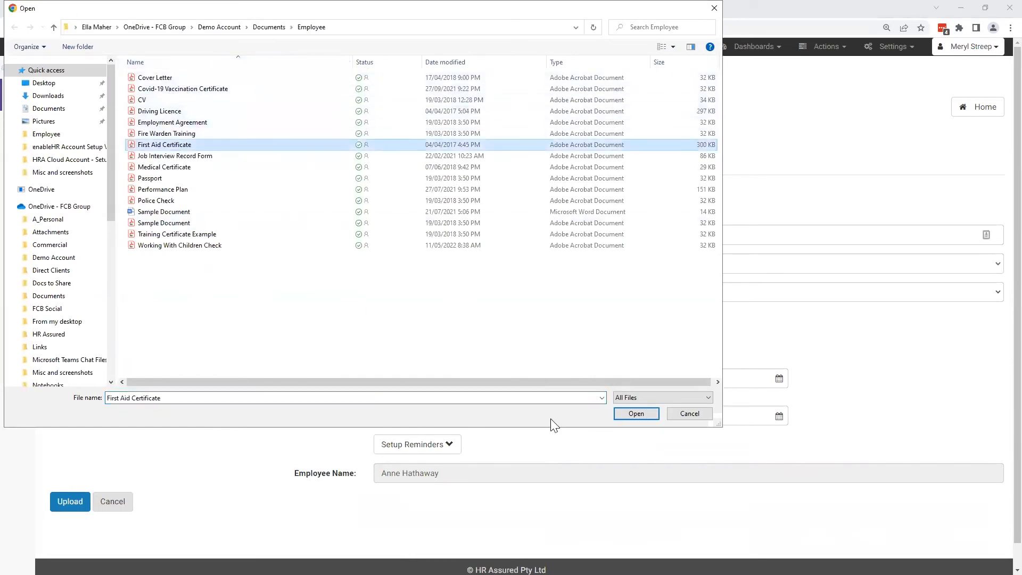
{"action": "left_click", "coordinate": [636, 415]}
{"action": "left_click", "coordinate": [493, 232]}
{"action": "key", "text": "BackSpace"}
{"action": "key", "text": "BackSpace"}
{"action": "key", "text": "BackSpace"}
{"action": "key", "text": "BackSpace"}
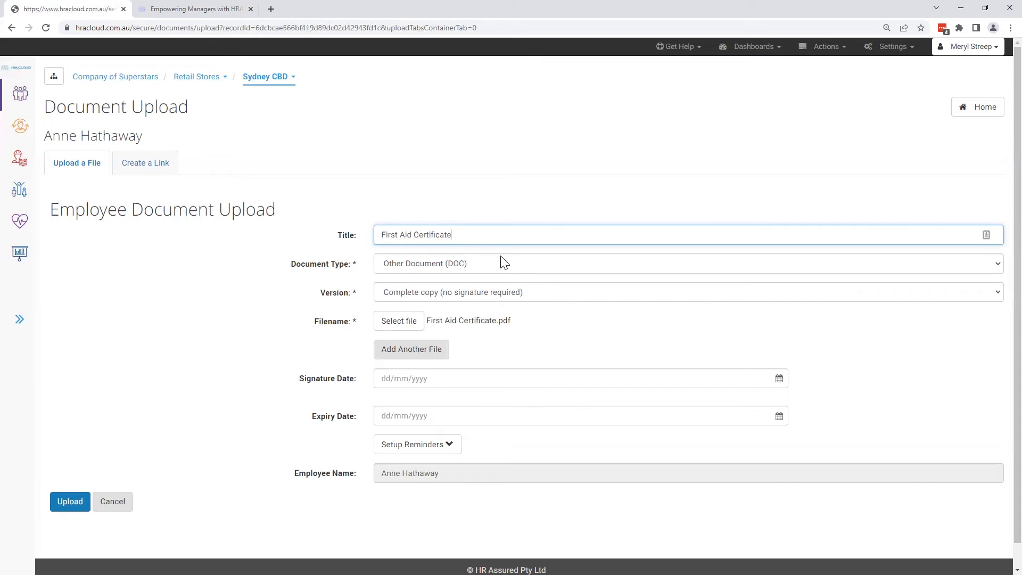
- Set the document type to Certificate (CERT) and upload the document to the employee's file
{"action": "left_click", "coordinate": [506, 268]}
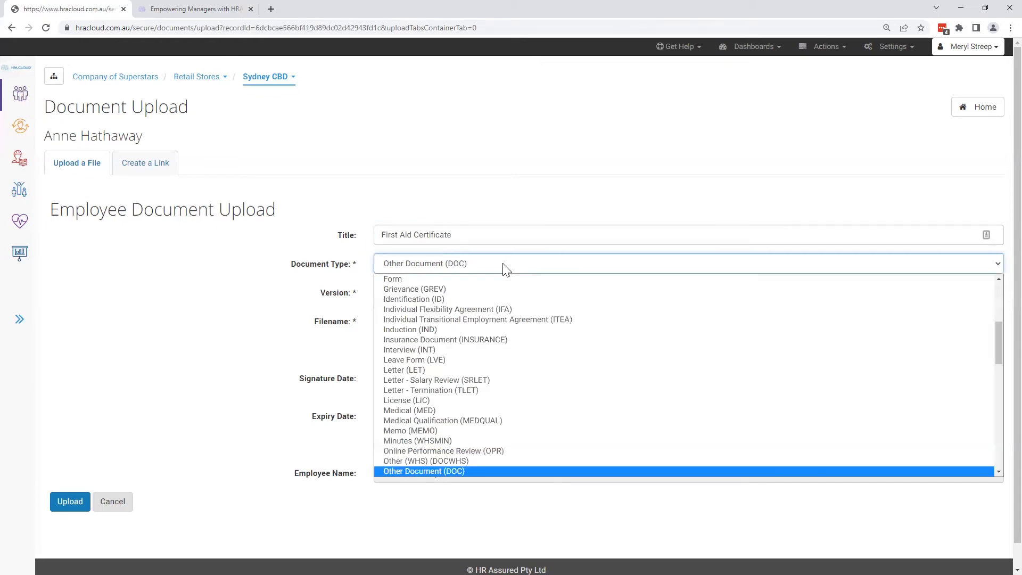
{"action": "scroll", "coordinate": [583, 370], "scroll_direction": "down", "scroll_amount": 10}
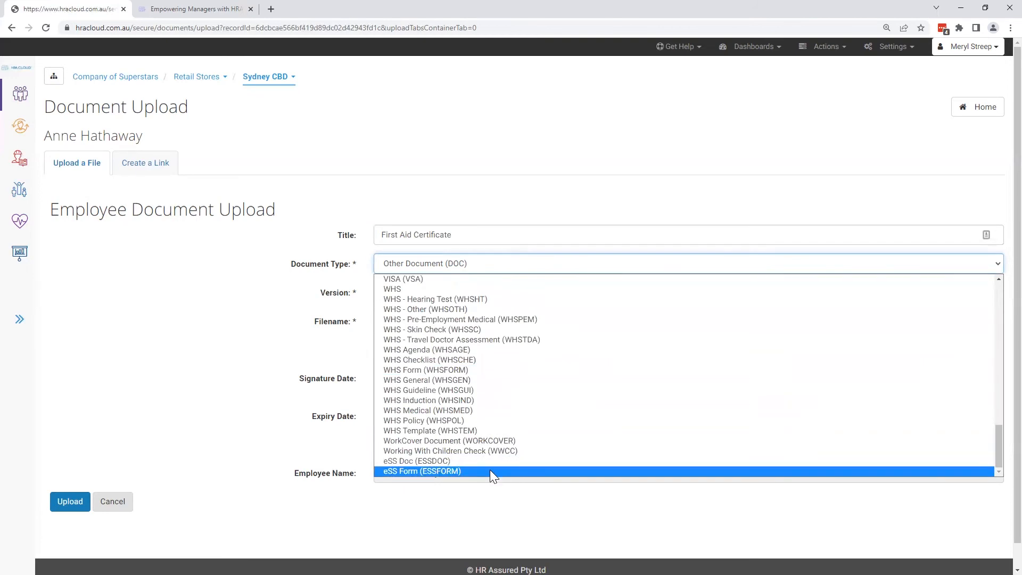
{"action": "left_click", "coordinate": [524, 266]}
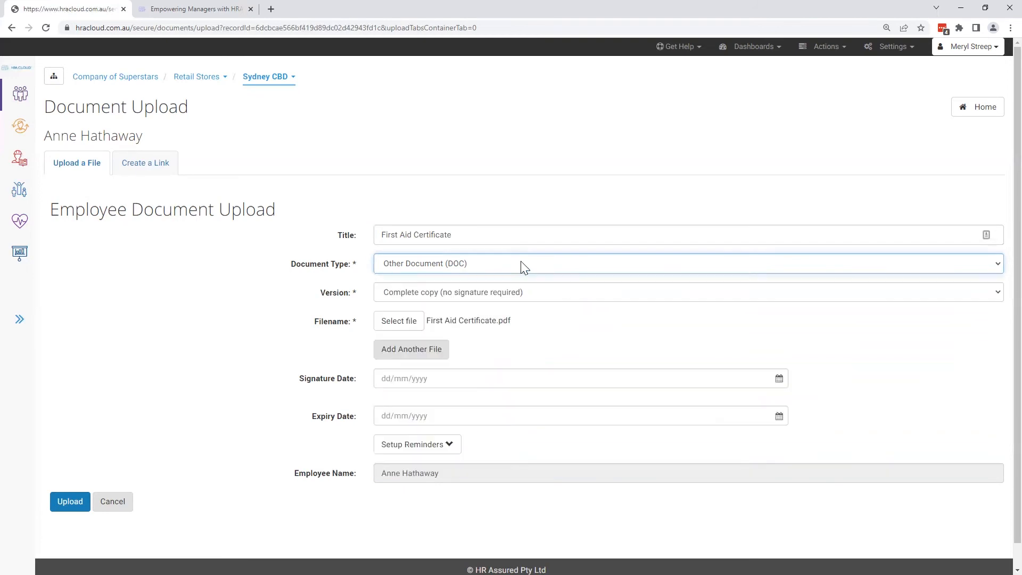
{"action": "left_click", "coordinate": [523, 267]}
{"action": "scroll", "coordinate": [525, 298], "scroll_direction": "up", "scroll_amount": 5}
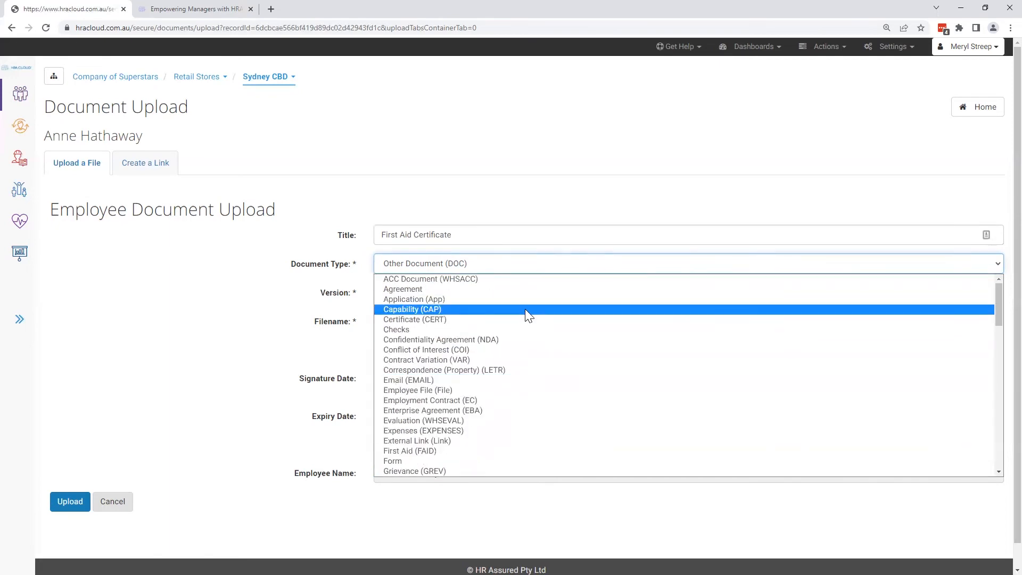
{"action": "left_click", "coordinate": [439, 318]}
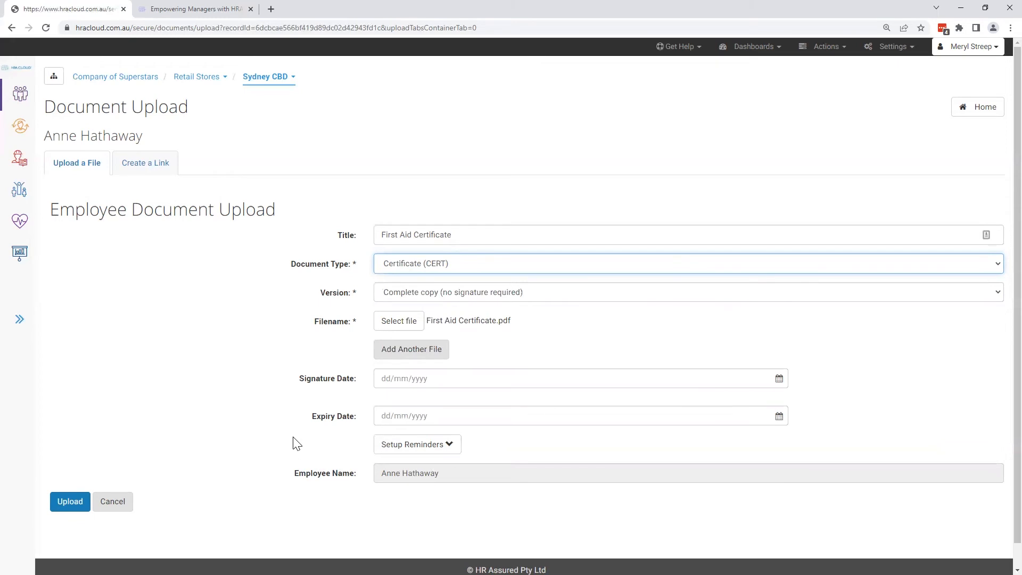
{"action": "left_click", "coordinate": [75, 503]}
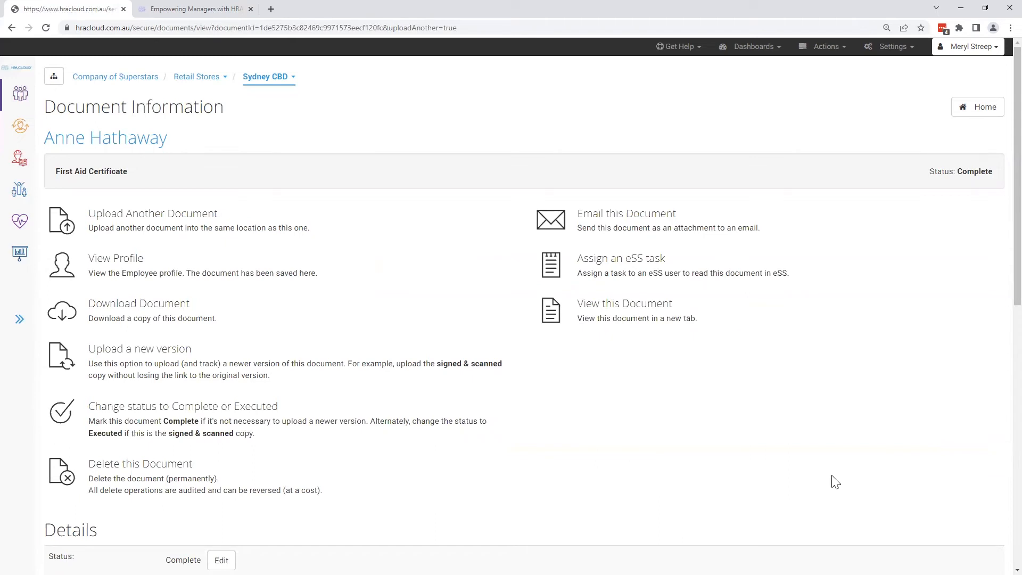
- View the eSS task assignment options for the First Aid Certificate, including the possible assignees, and leave without assigning a task
{"action": "left_click", "coordinate": [814, 277]}
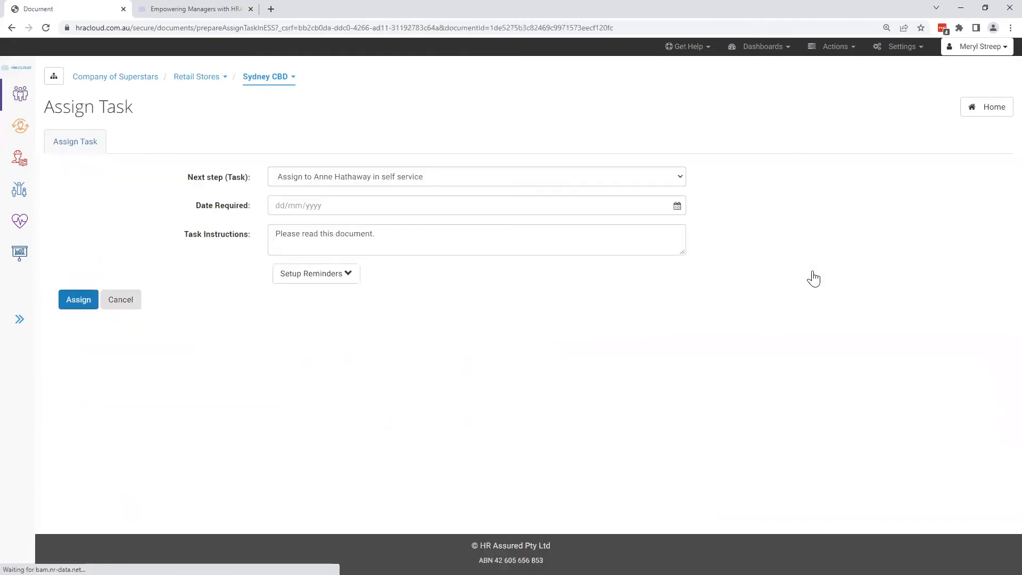
{"action": "left_click", "coordinate": [606, 177]}
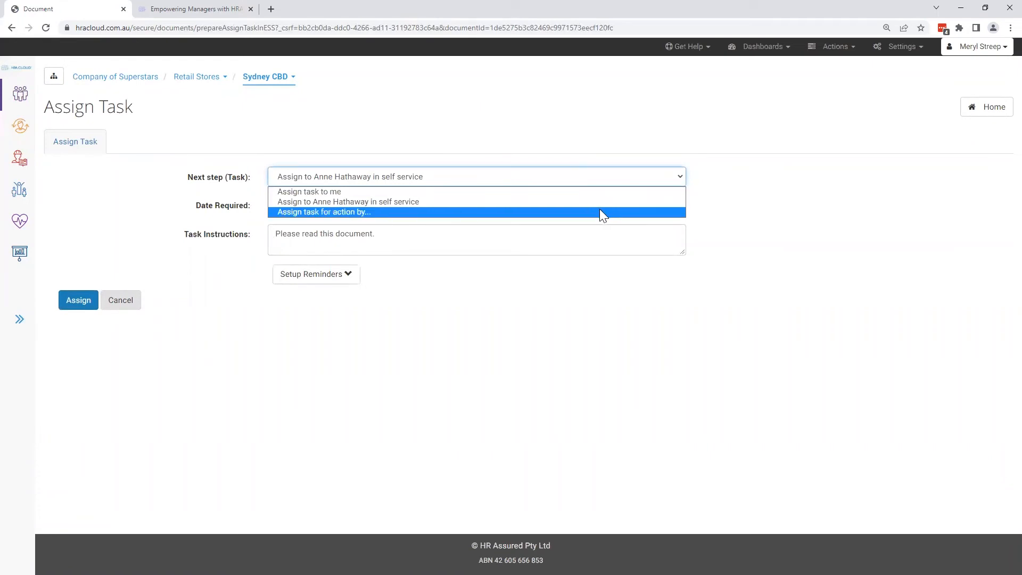
{"action": "left_click", "coordinate": [606, 290]}
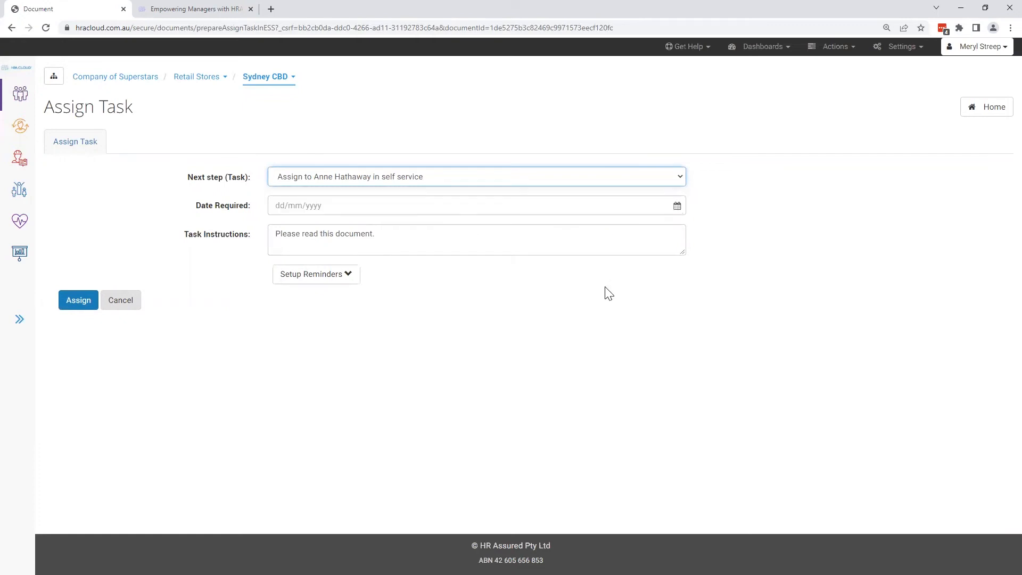
{"action": "left_click", "coordinate": [115, 303]}
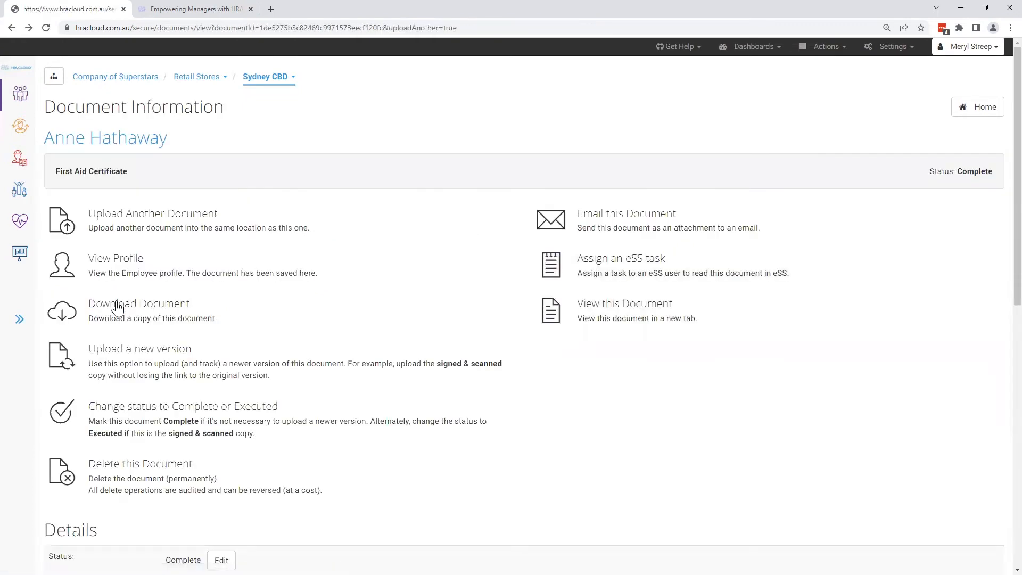
- Review the First Aid Certificate's document actions, details and version history
{"action": "scroll", "coordinate": [837, 442], "scroll_direction": "down", "scroll_amount": 5}
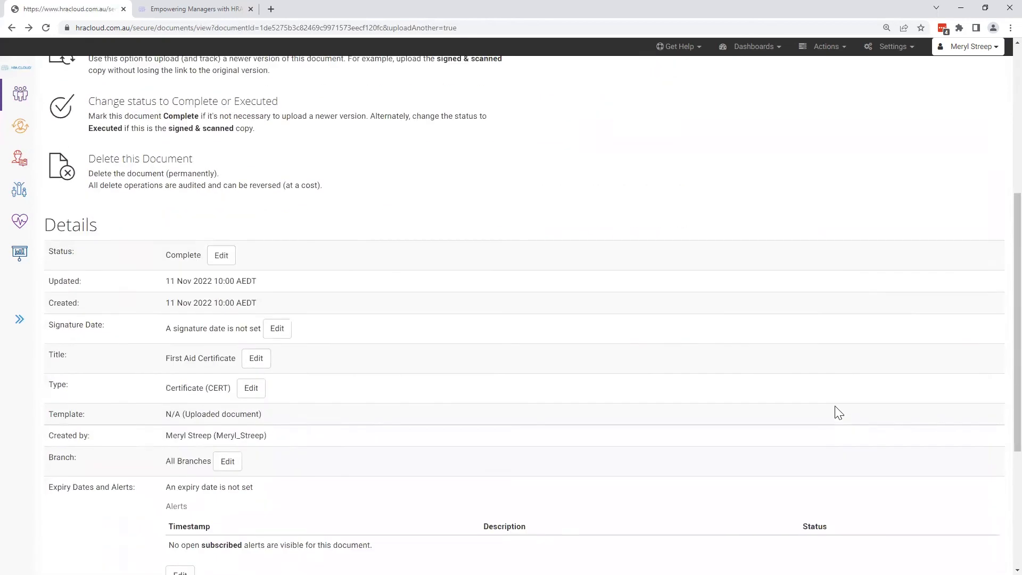
{"action": "scroll", "coordinate": [837, 415], "scroll_direction": "down", "scroll_amount": 2}
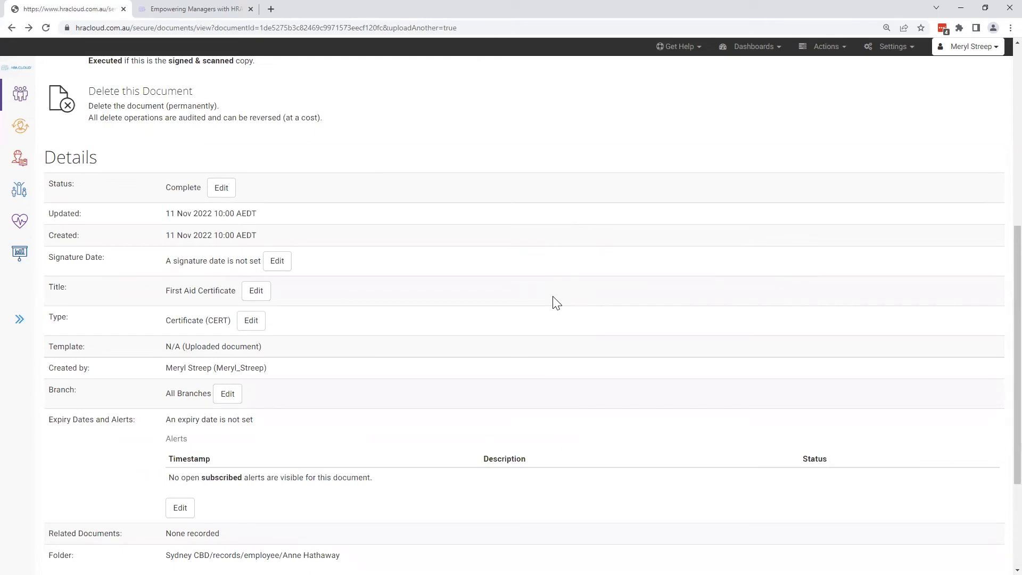
{"action": "scroll", "coordinate": [480, 298], "scroll_direction": "up", "scroll_amount": 3}
{"action": "scroll", "coordinate": [480, 300], "scroll_direction": "up", "scroll_amount": 2}
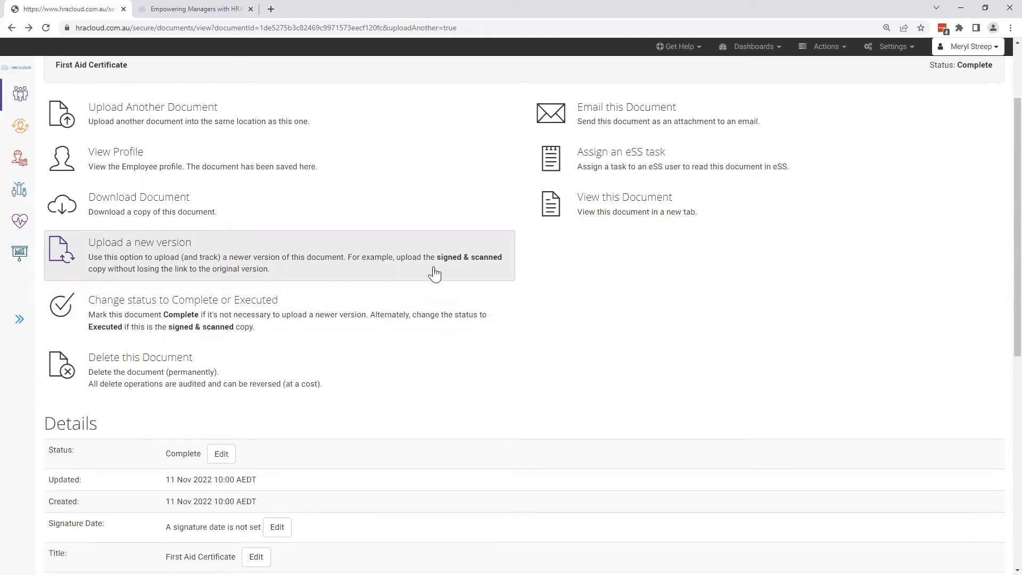
{"action": "scroll", "coordinate": [435, 274], "scroll_direction": "down", "scroll_amount": 8}
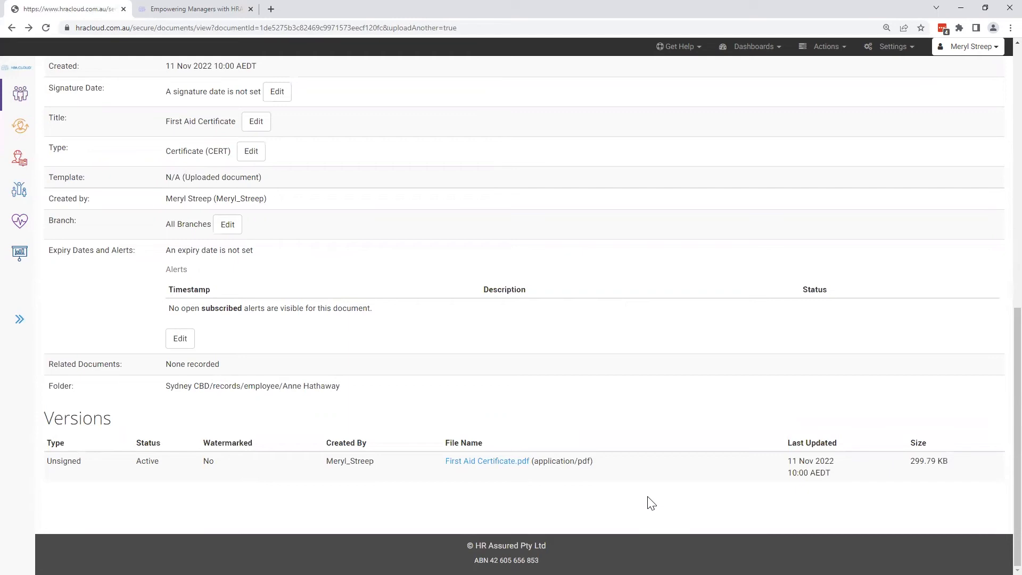
{"action": "scroll", "coordinate": [648, 503], "scroll_direction": "up", "scroll_amount": 10}
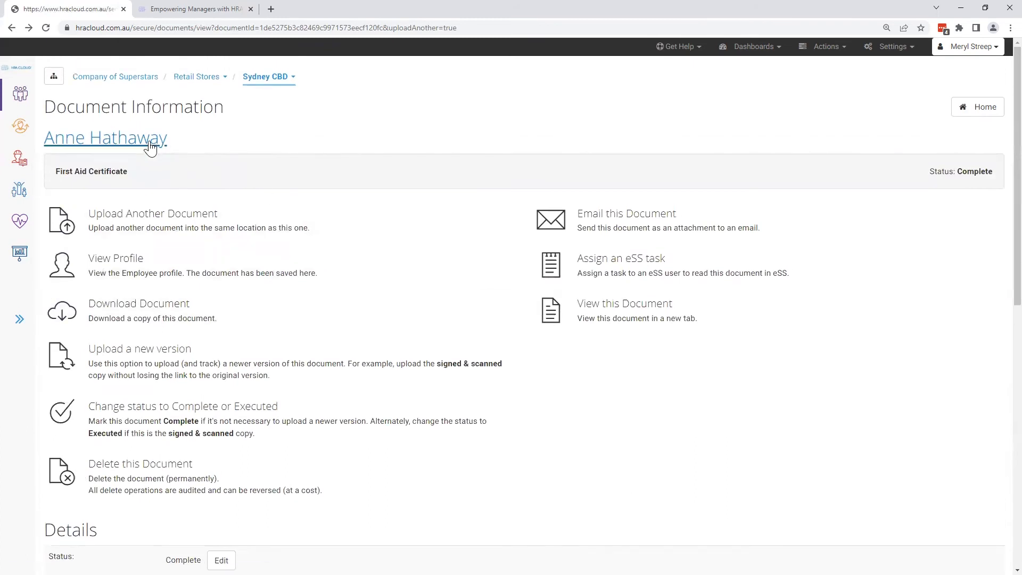
- Return to the employee's documents, view the Driving Licence's document information, and go back to the documents list
{"action": "left_click", "coordinate": [152, 146]}
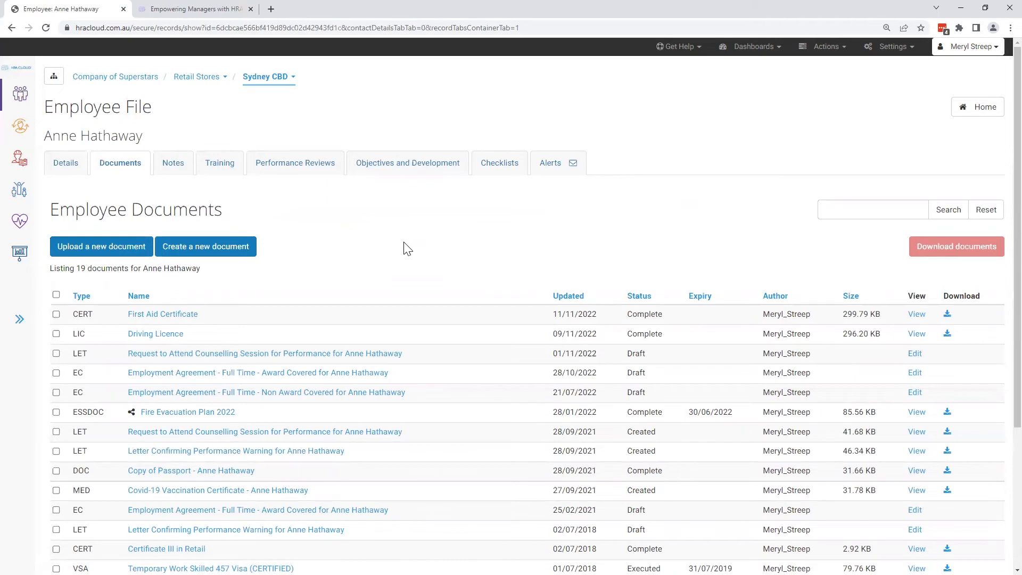
{"action": "left_click", "coordinate": [172, 337]}
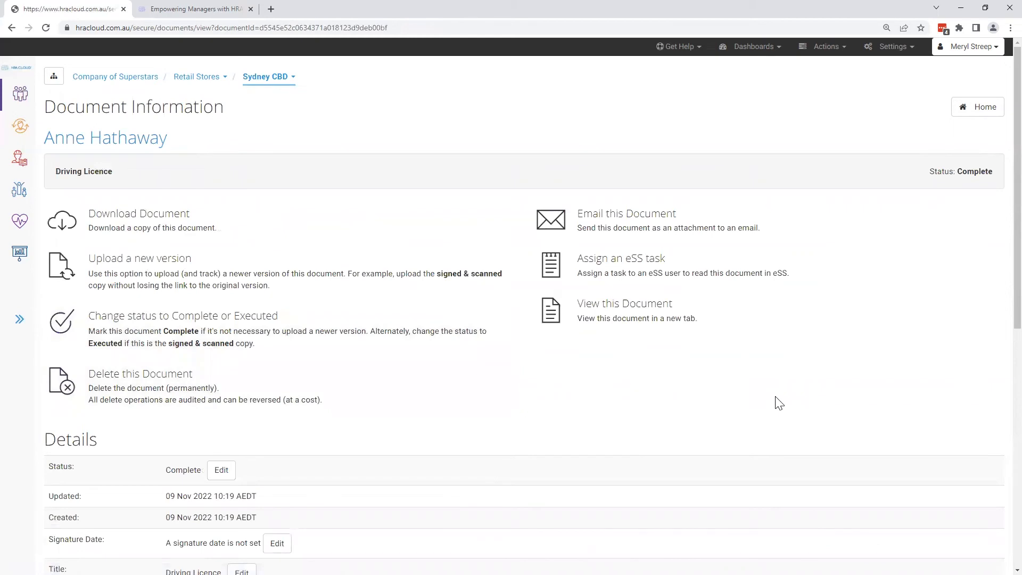
{"action": "left_click", "coordinate": [137, 144]}
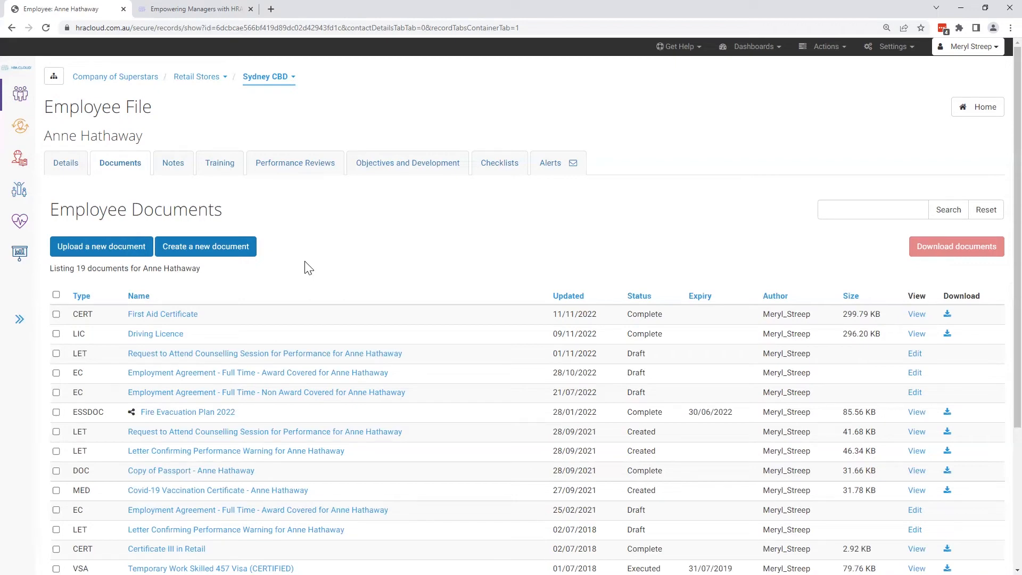
- Start a new Letter document for the employee, look through the available letter templates, and return to the documents list without creating it
{"action": "left_click", "coordinate": [237, 250]}
{"action": "left_click", "coordinate": [662, 227]}
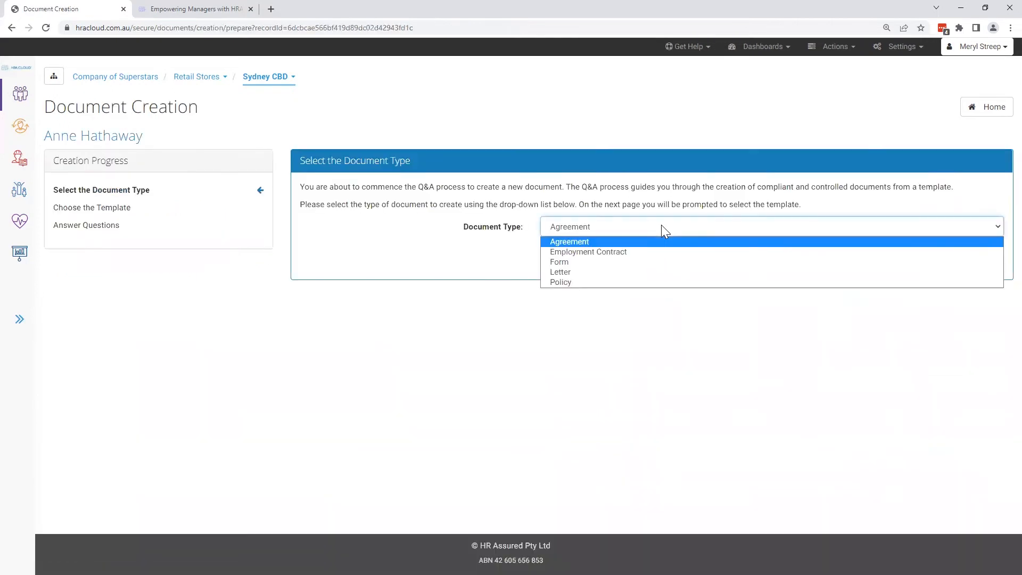
{"action": "left_click", "coordinate": [643, 273]}
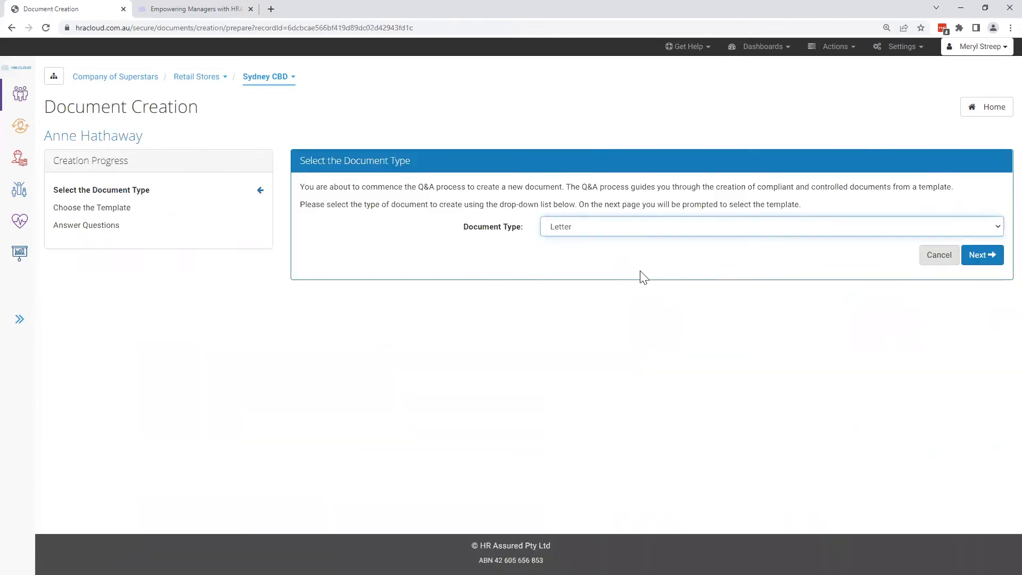
{"action": "left_click", "coordinate": [979, 256]}
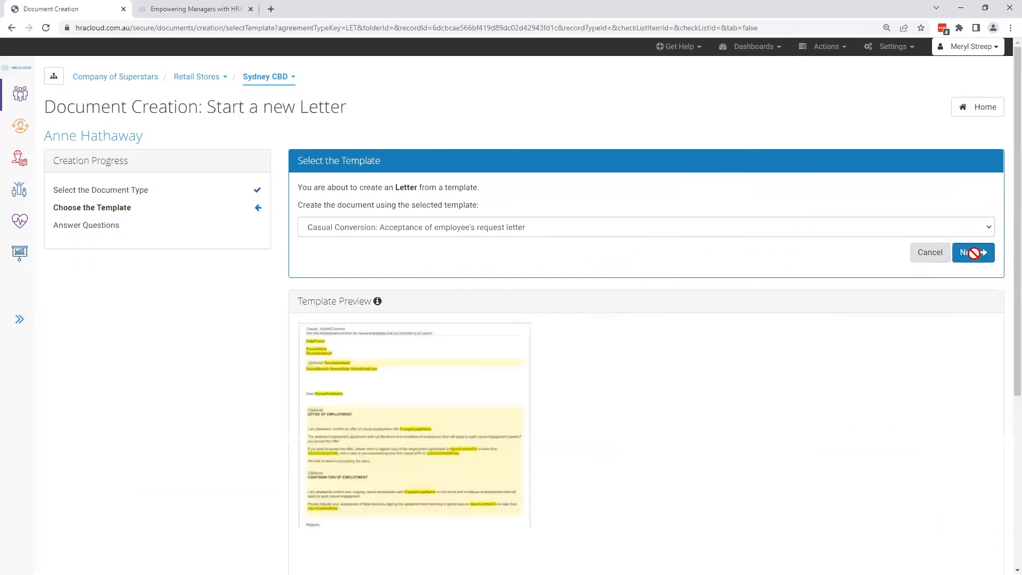
{"action": "left_click", "coordinate": [782, 232]}
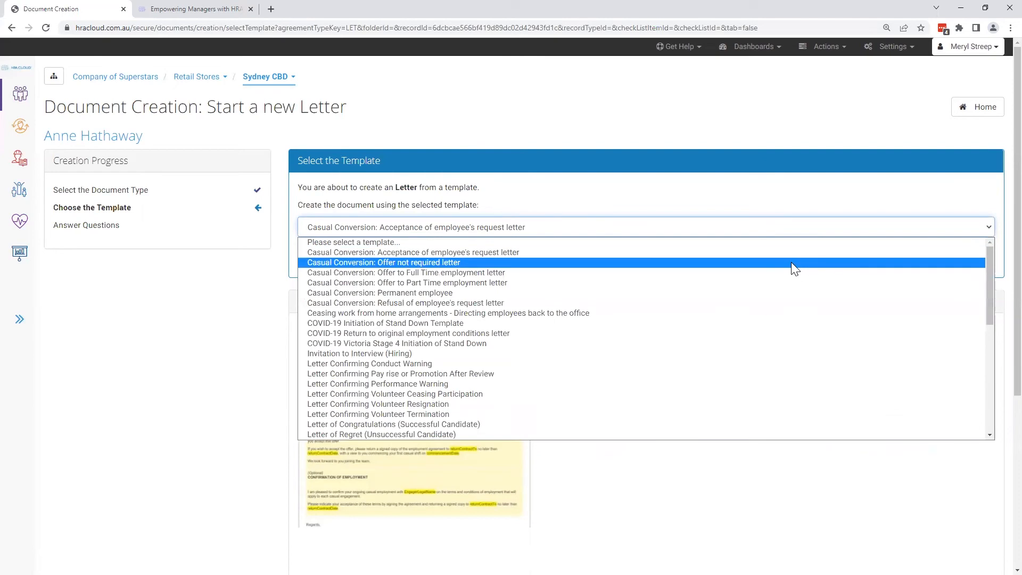
{"action": "scroll", "coordinate": [797, 296], "scroll_direction": "down", "scroll_amount": 4}
{"action": "scroll", "coordinate": [796, 295], "scroll_direction": "down", "scroll_amount": 1}
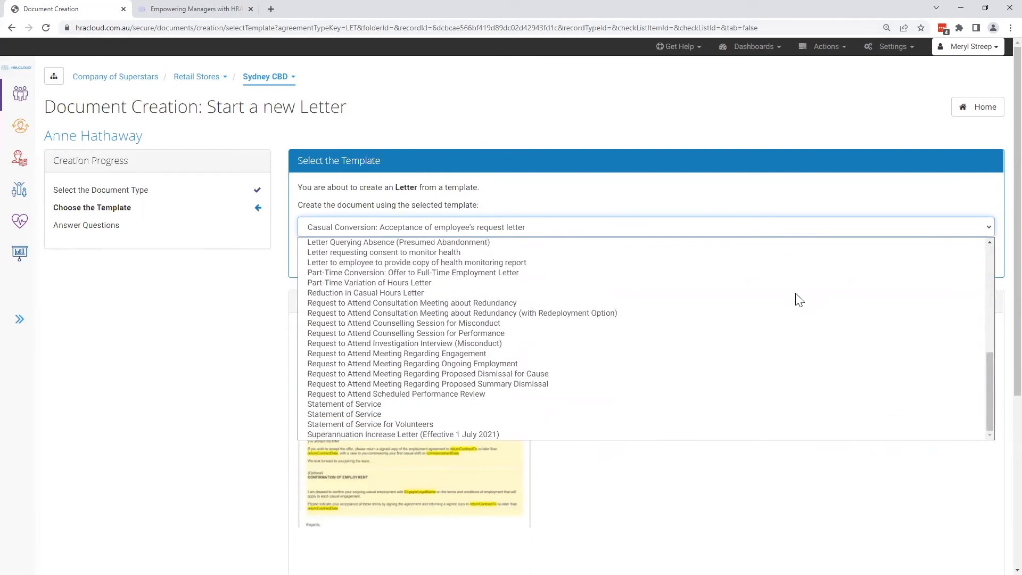
{"action": "scroll", "coordinate": [796, 313], "scroll_direction": "up", "scroll_amount": 3}
{"action": "scroll", "coordinate": [797, 318], "scroll_direction": "up", "scroll_amount": 10}
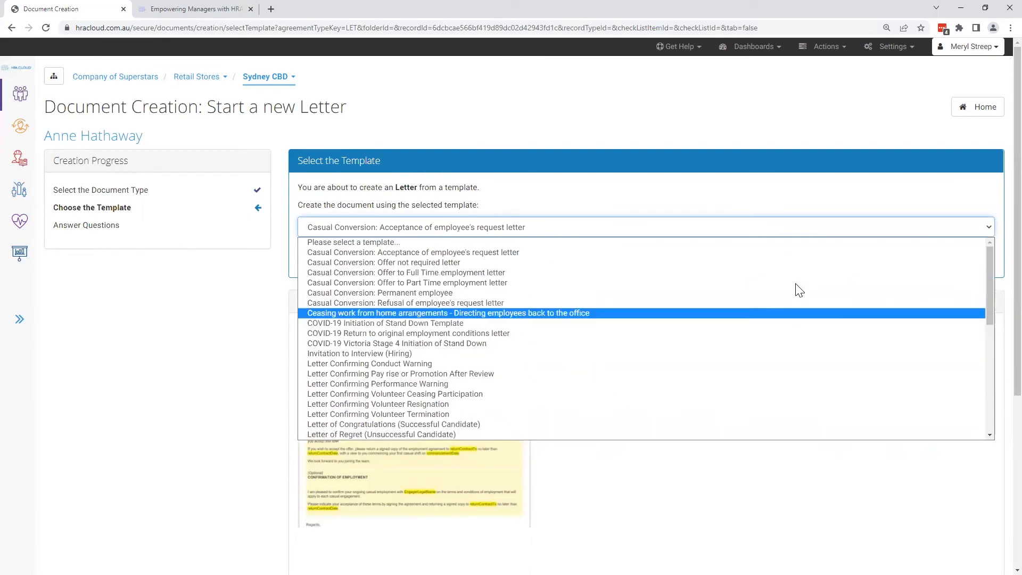
{"action": "left_click", "coordinate": [807, 205]}
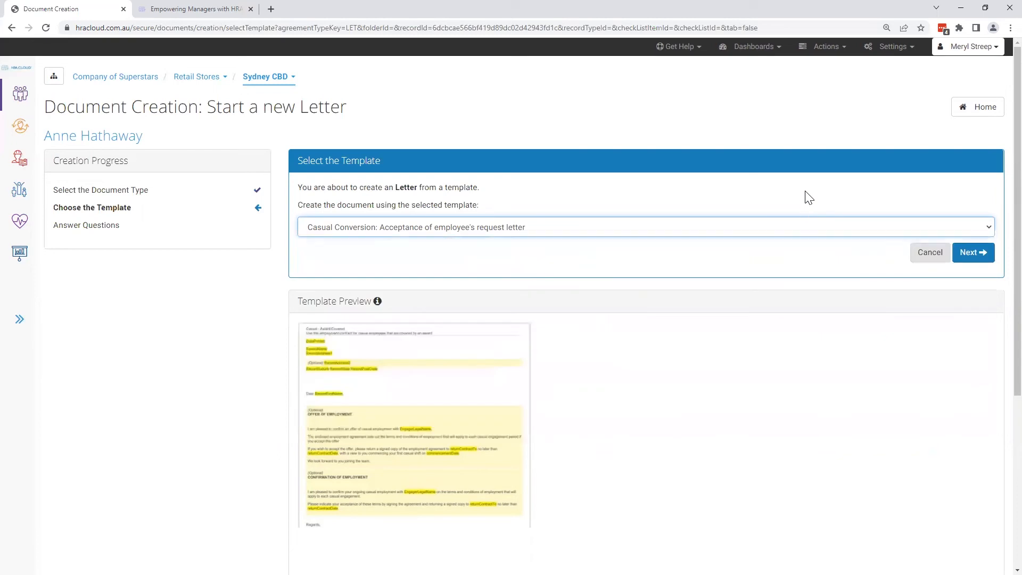
{"action": "left_click", "coordinate": [85, 140]}
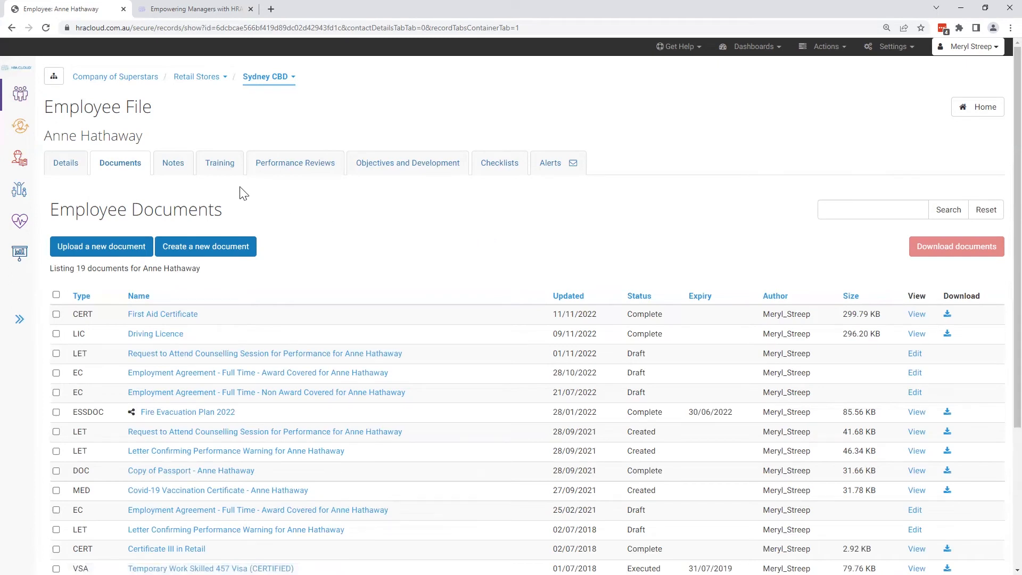
- View the employee's notes, start a new note, and look through its contact type and topic options
{"action": "left_click", "coordinate": [178, 169]}
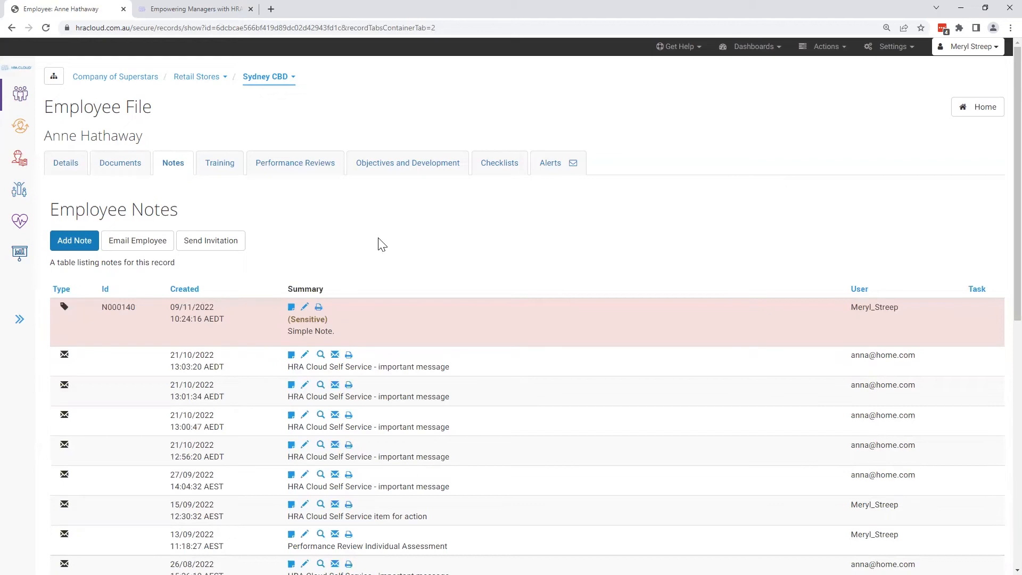
{"action": "left_click", "coordinate": [90, 249]}
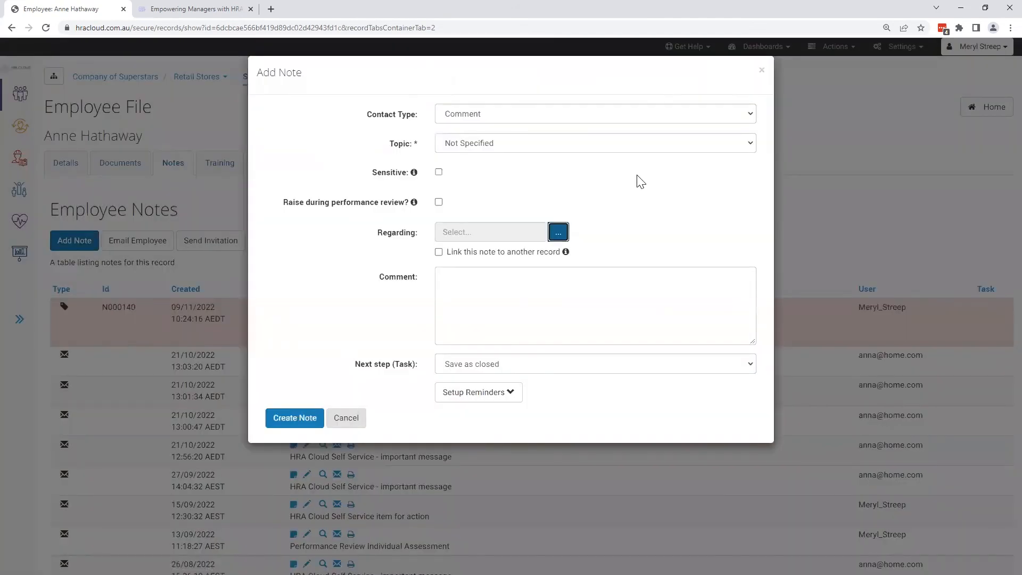
{"action": "left_click", "coordinate": [628, 117]}
{"action": "left_click", "coordinate": [629, 114]}
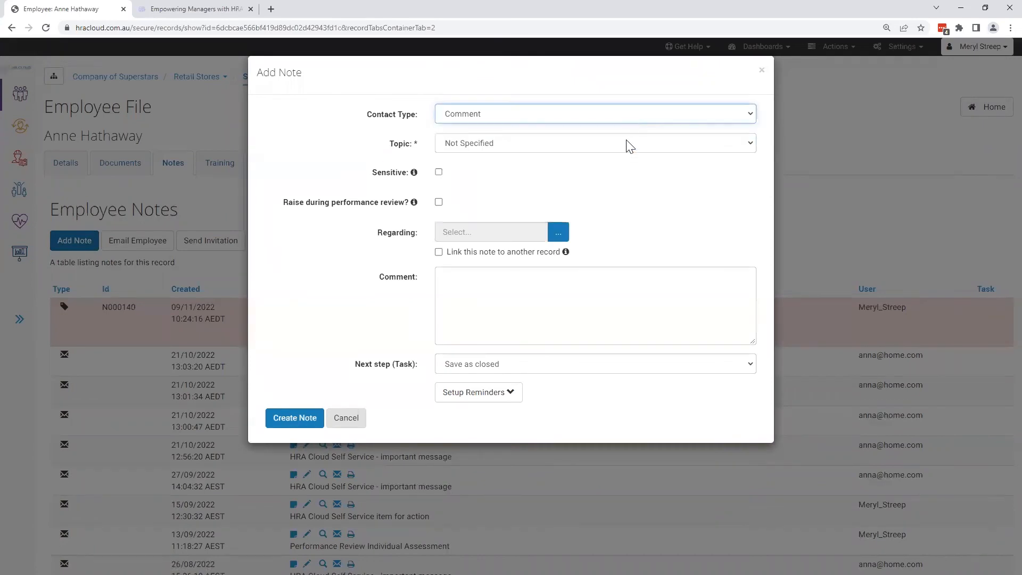
{"action": "left_click", "coordinate": [630, 147]}
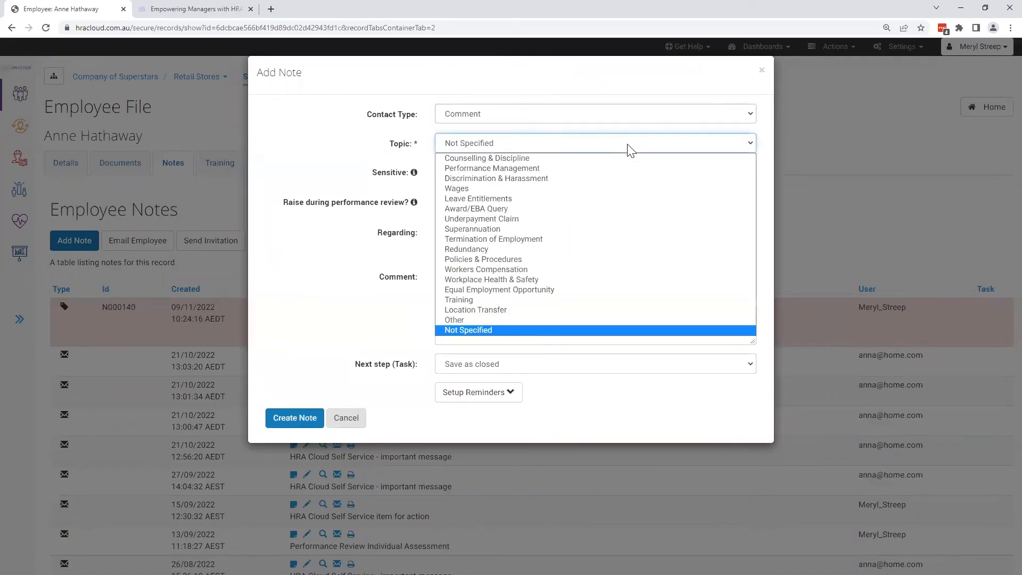
{"action": "left_click", "coordinate": [628, 146]}
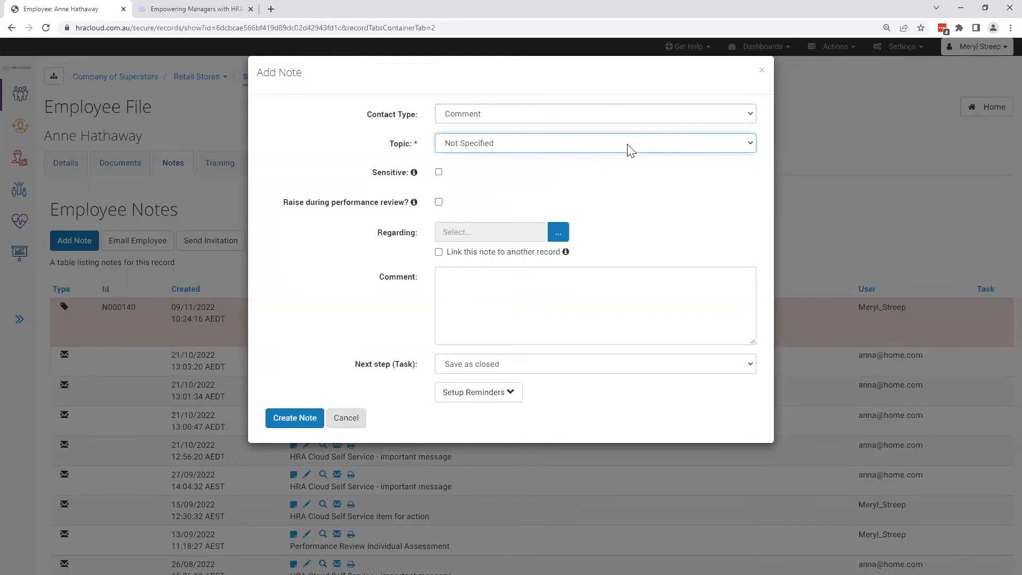
- Try the Sensitive and Raise during performance review options on the new note, and clear both
{"action": "left_click", "coordinate": [439, 172]}
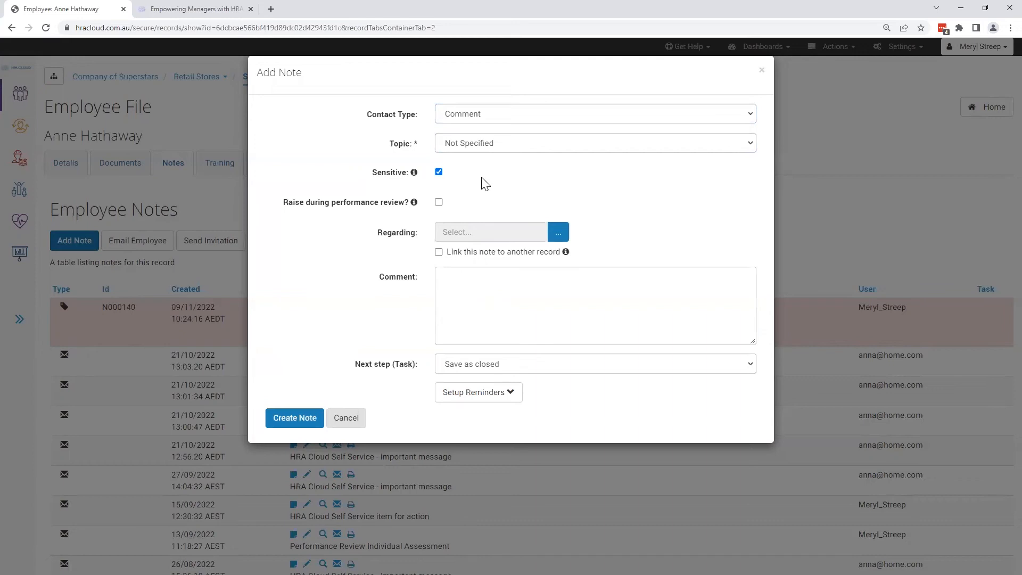
{"action": "left_click", "coordinate": [439, 202]}
{"action": "left_click", "coordinate": [439, 172]}
{"action": "left_click", "coordinate": [440, 205]}
- Review the new note's reminder settings, including alert recipients, timing and recurring alerts
{"action": "left_click", "coordinate": [512, 396]}
{"action": "scroll", "coordinate": [607, 416], "scroll_direction": "down", "scroll_amount": 4}
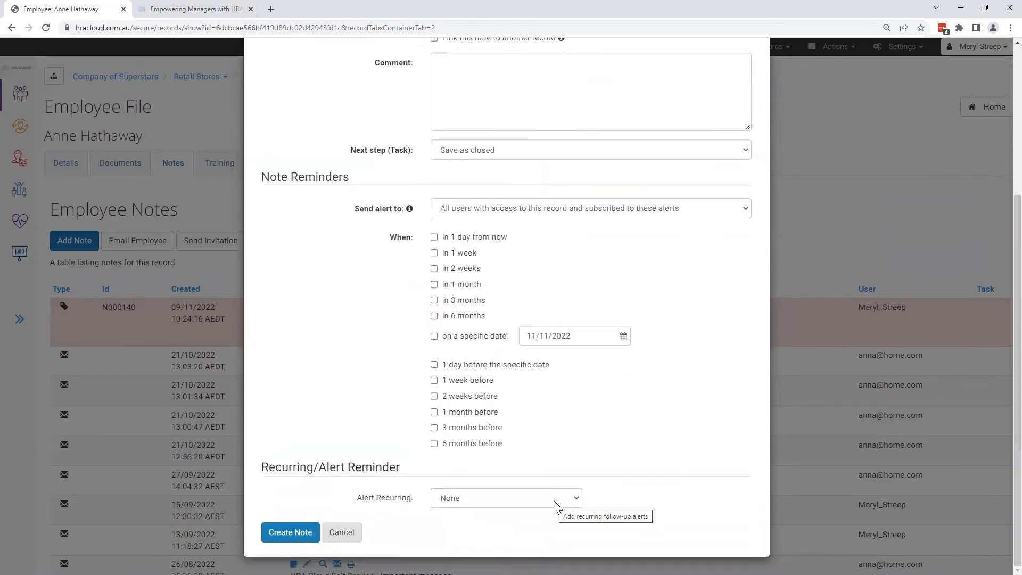
{"action": "scroll", "coordinate": [568, 478], "scroll_direction": "up", "scroll_amount": 4}
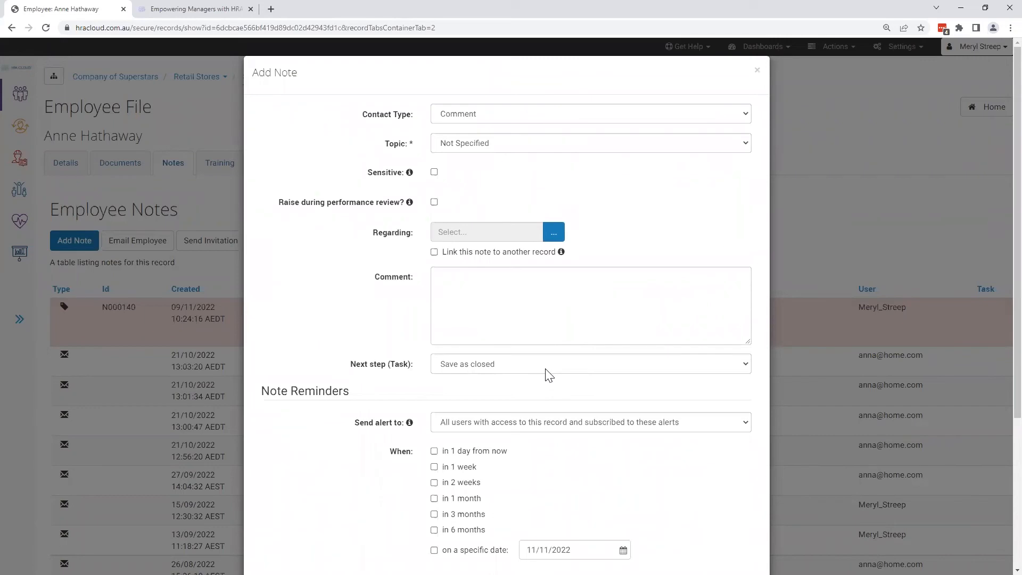
- Try assigning the note's task to the employee in self service with document attachment allowed, and close the note without creating it
{"action": "left_click", "coordinate": [578, 367]}
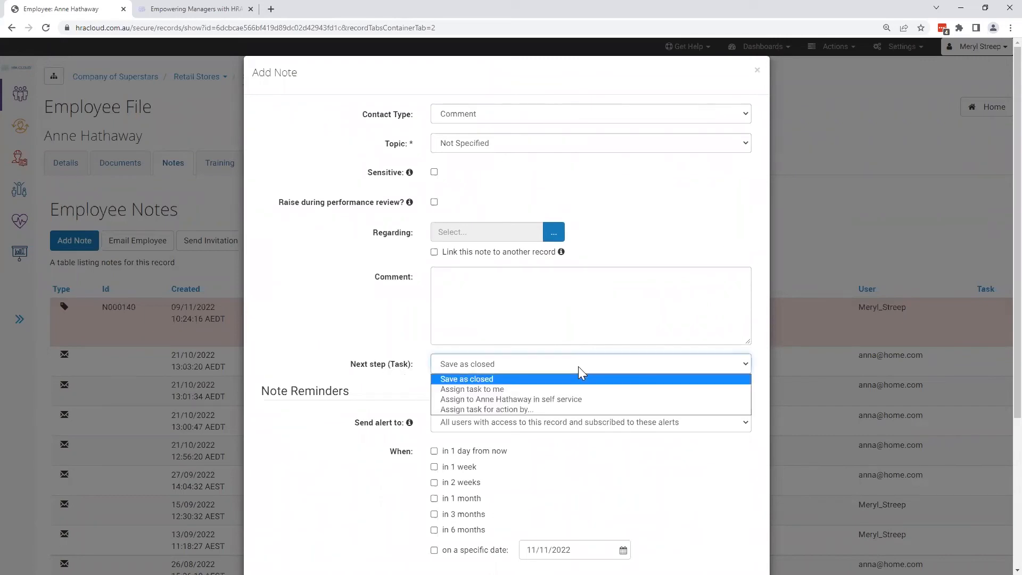
{"action": "left_click", "coordinate": [573, 399]}
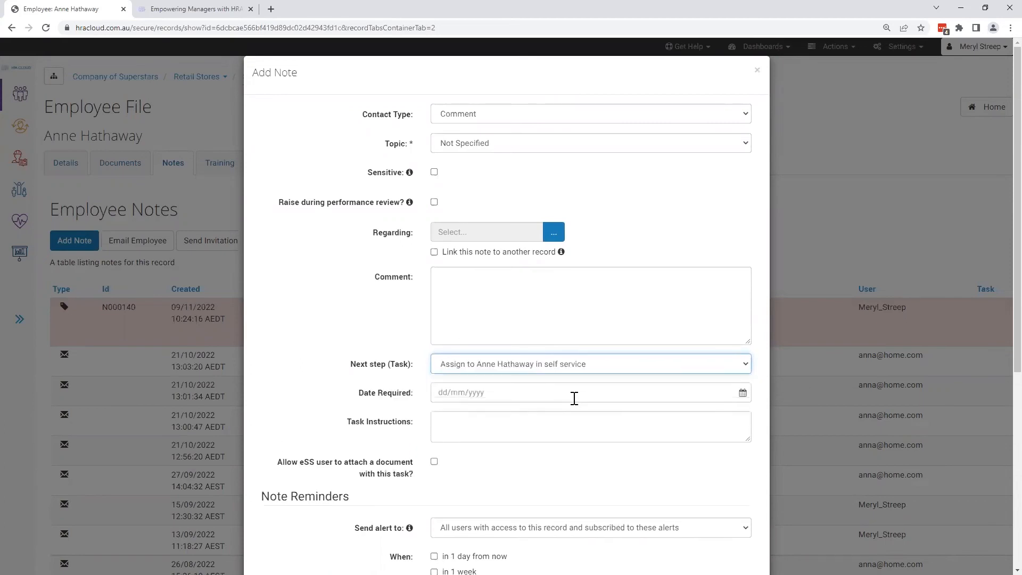
{"action": "left_click", "coordinate": [588, 371]}
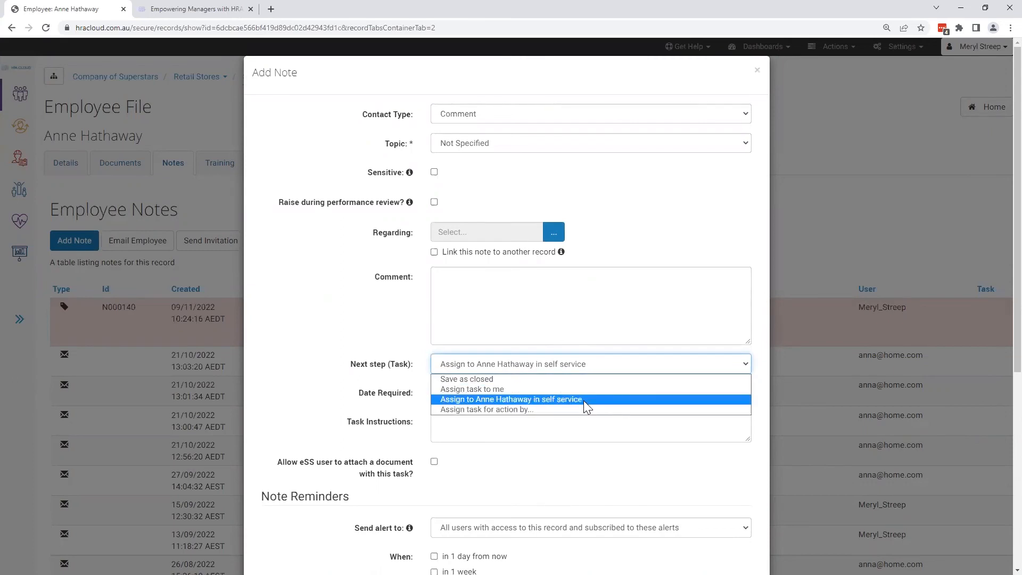
{"action": "left_click", "coordinate": [583, 401]}
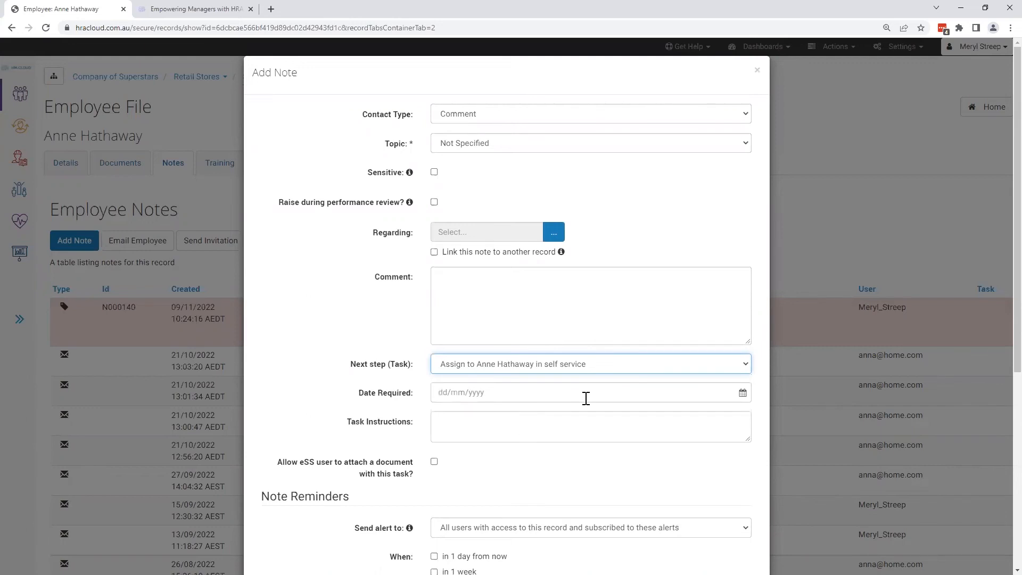
{"action": "left_click", "coordinate": [435, 462]}
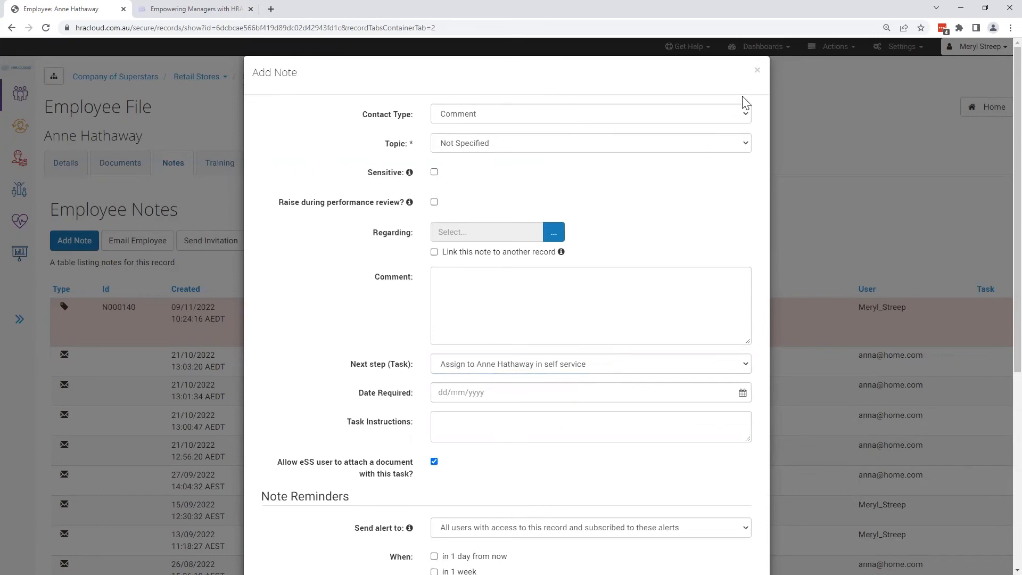
{"action": "left_click", "coordinate": [757, 74]}
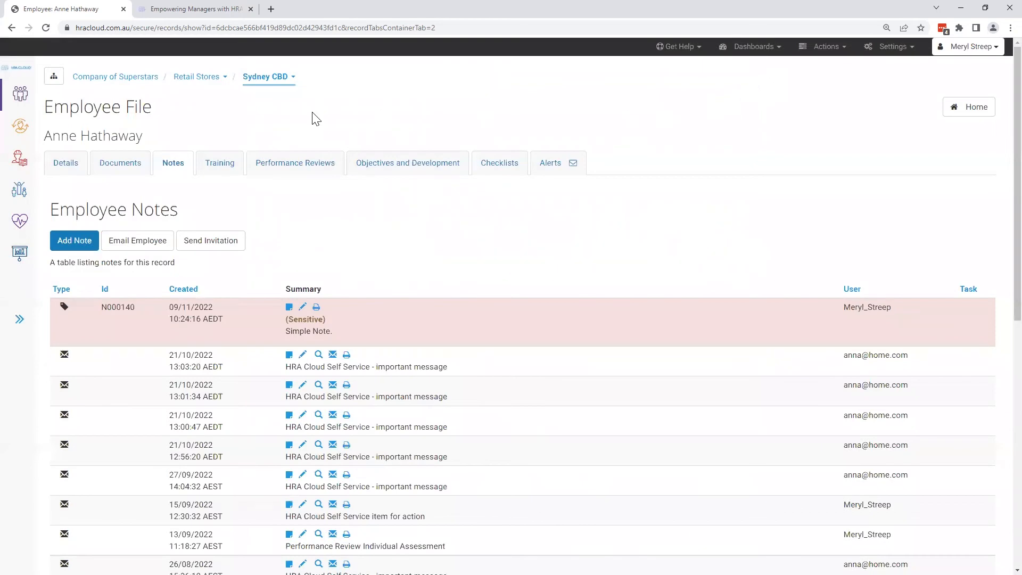
- View the employee's training and qualifications, and check where the Training and Qualifications settings are found
{"action": "left_click", "coordinate": [236, 172]}
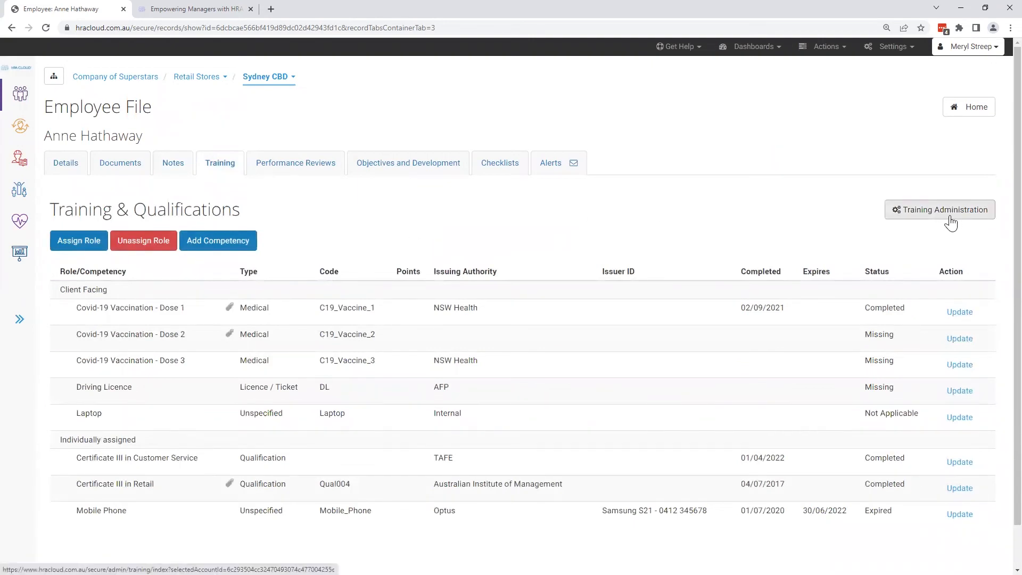
{"action": "left_click", "coordinate": [917, 48]}
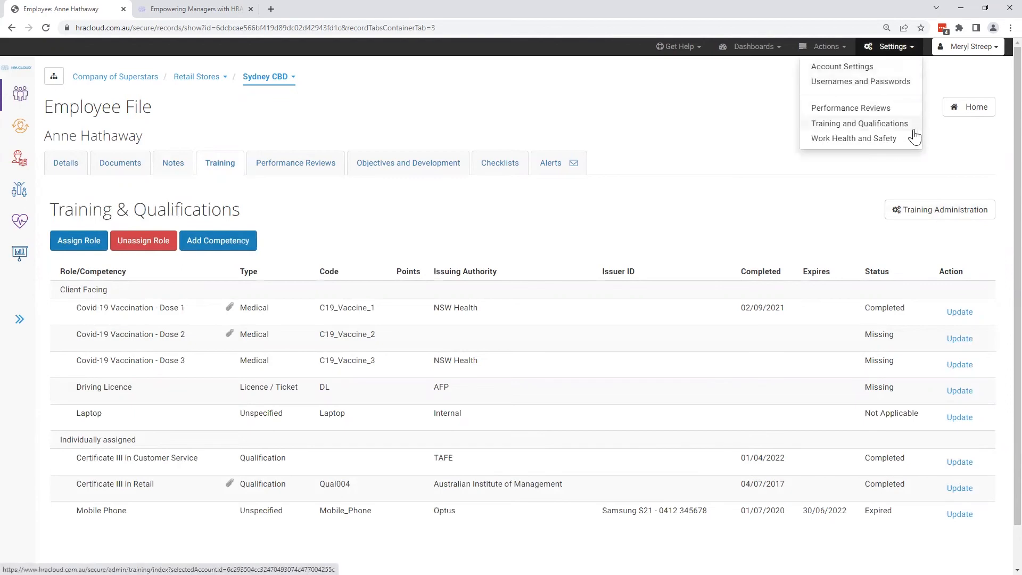
{"action": "left_click", "coordinate": [769, 218]}
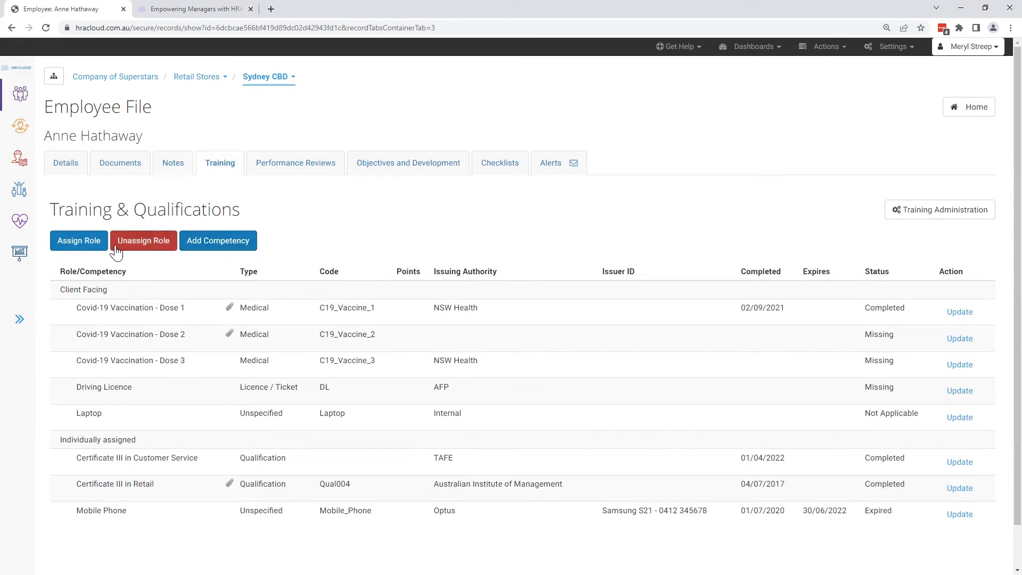
- Assign the All Staff - General role to the employee's training record
{"action": "left_click", "coordinate": [96, 253]}
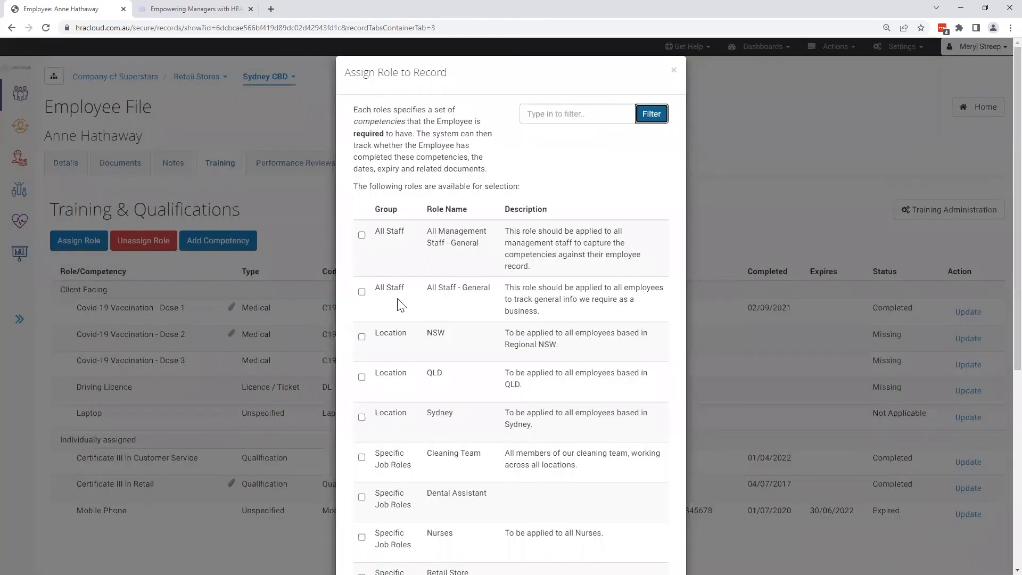
{"action": "left_click", "coordinate": [362, 291]}
{"action": "scroll", "coordinate": [396, 335], "scroll_direction": "down", "scroll_amount": 6}
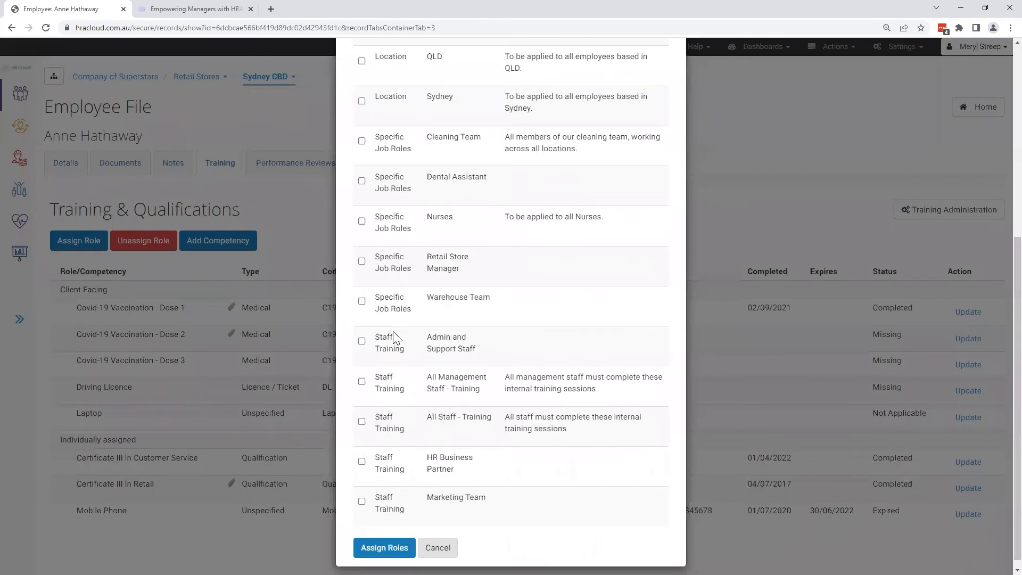
{"action": "left_click", "coordinate": [385, 548]}
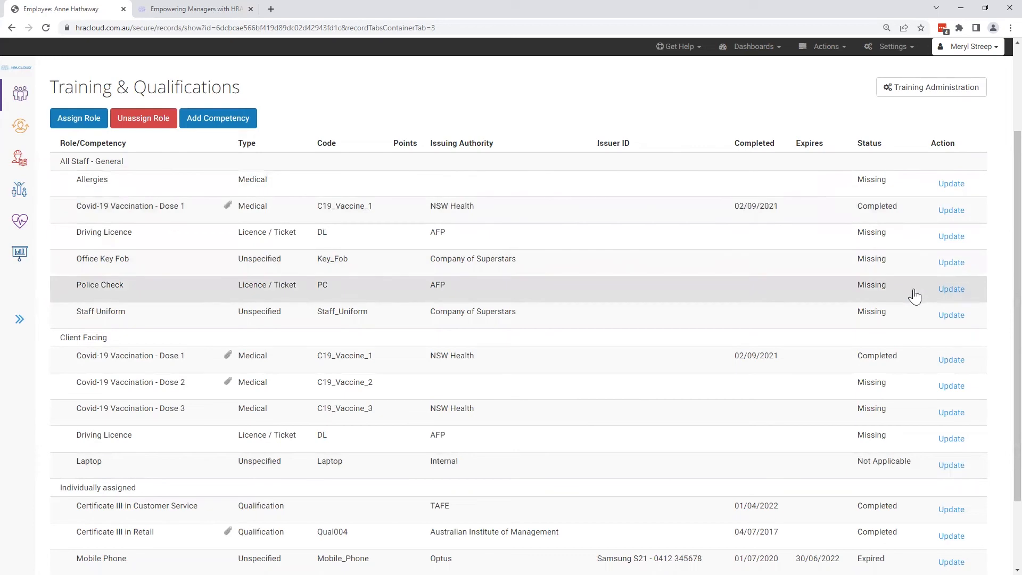
- Update the employee's Driving Licence competency details with status Completed and completion date 01/11/2021
{"action": "left_click", "coordinate": [951, 237]}
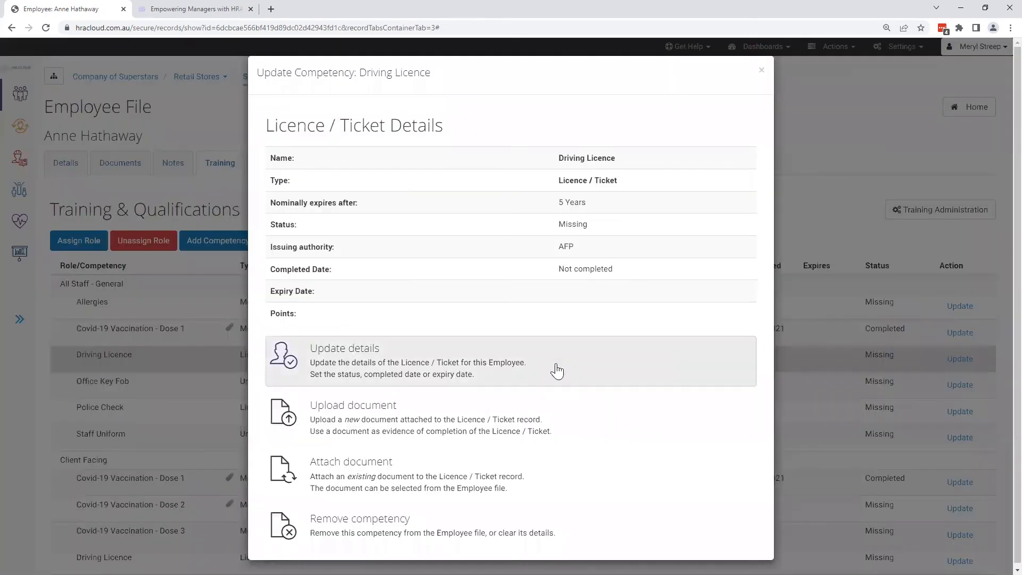
{"action": "left_click", "coordinate": [556, 364]}
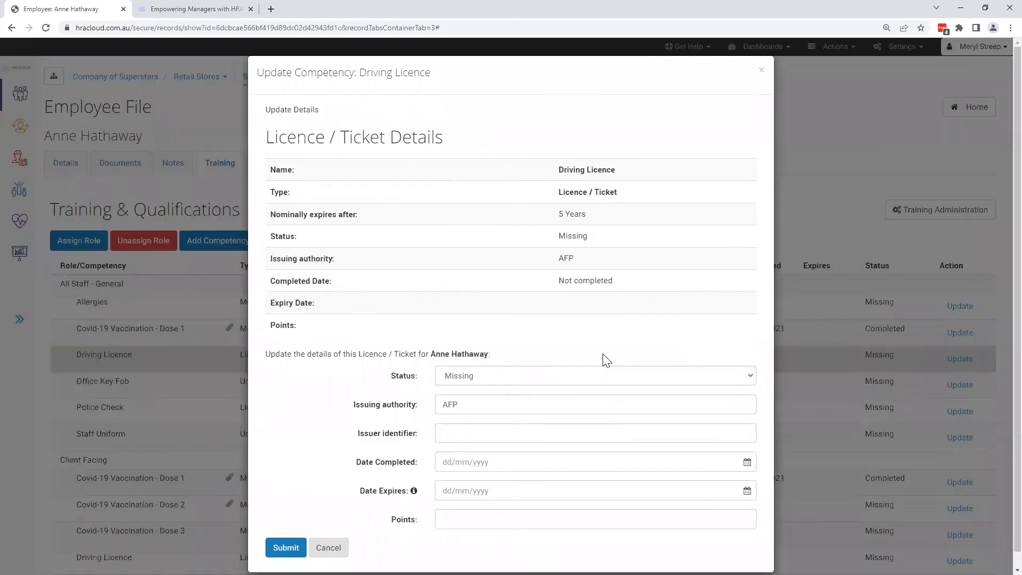
{"action": "scroll", "coordinate": [497, 361], "scroll_direction": "down", "scroll_amount": 1}
{"action": "left_click", "coordinate": [498, 361]}
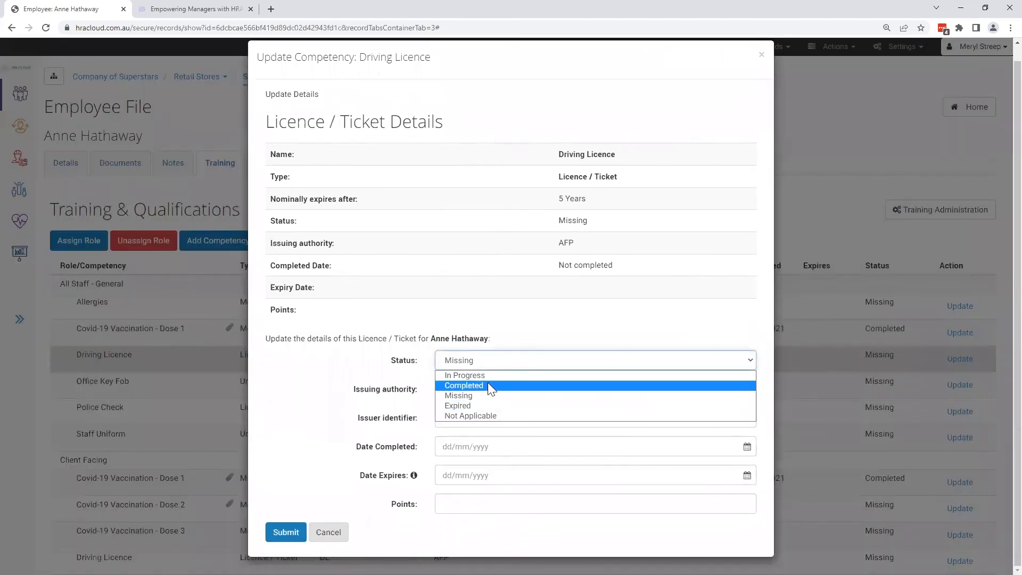
{"action": "left_click", "coordinate": [491, 386]}
{"action": "left_click", "coordinate": [494, 447]}
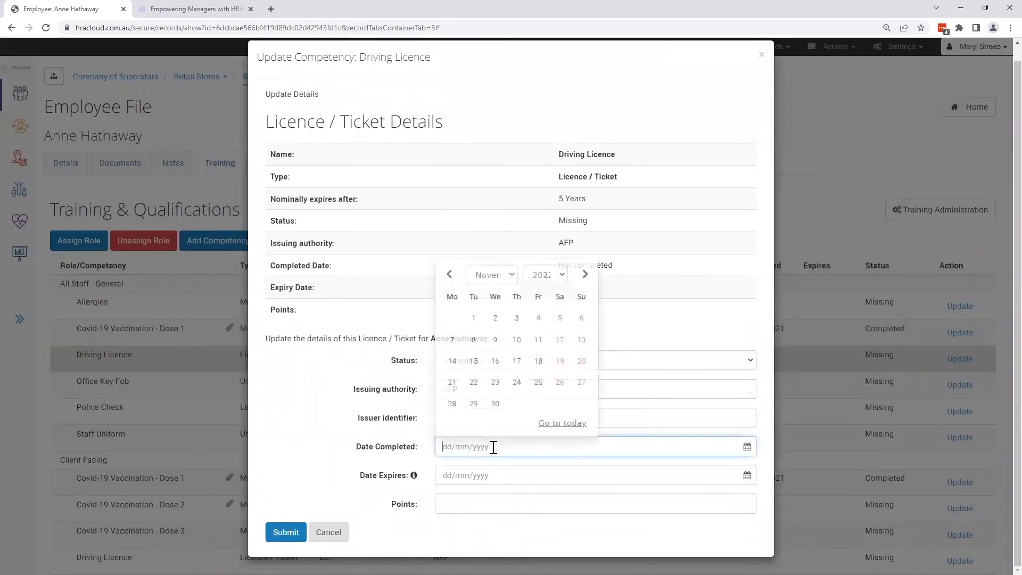
{"action": "left_click", "coordinate": [546, 274]}
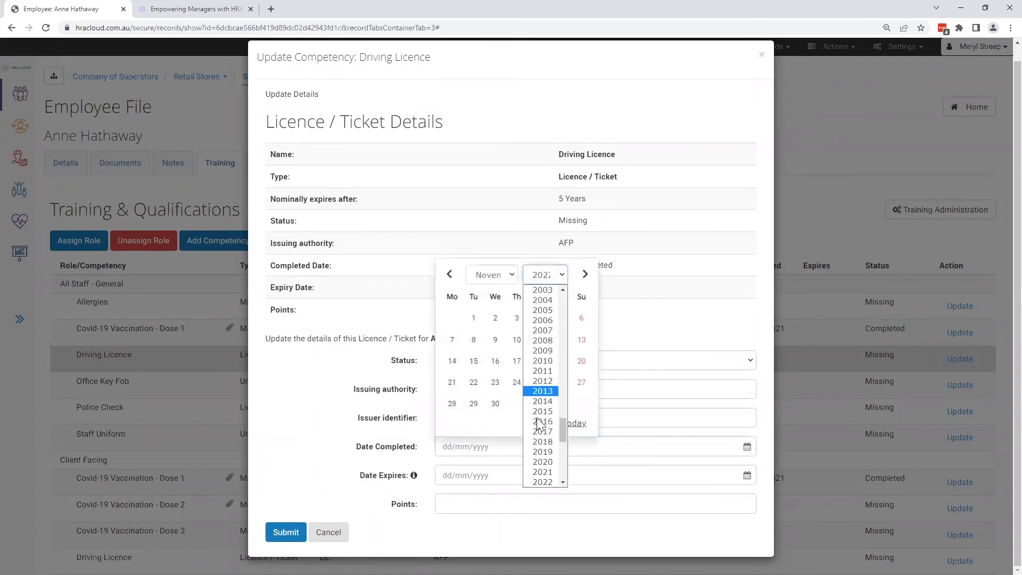
{"action": "left_click", "coordinate": [537, 473]}
{"action": "left_click", "coordinate": [455, 318]}
- Set the Driving Licence competency's expiry date to 01/11/2026 and submit the updated details
{"action": "left_click", "coordinate": [484, 476]}
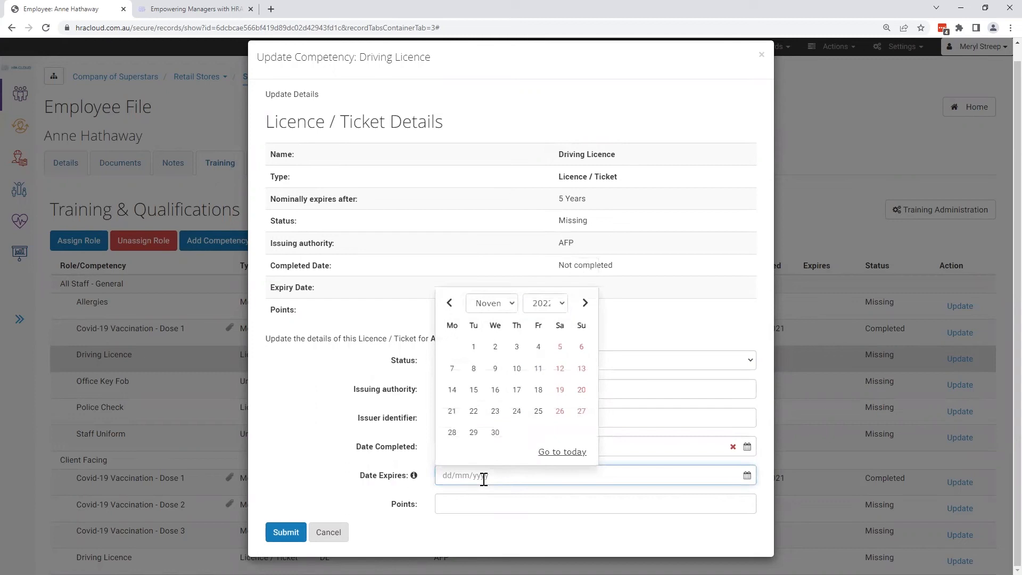
{"action": "left_click", "coordinate": [474, 347]}
{"action": "left_click", "coordinate": [493, 476]}
{"action": "left_click", "coordinate": [556, 306]}
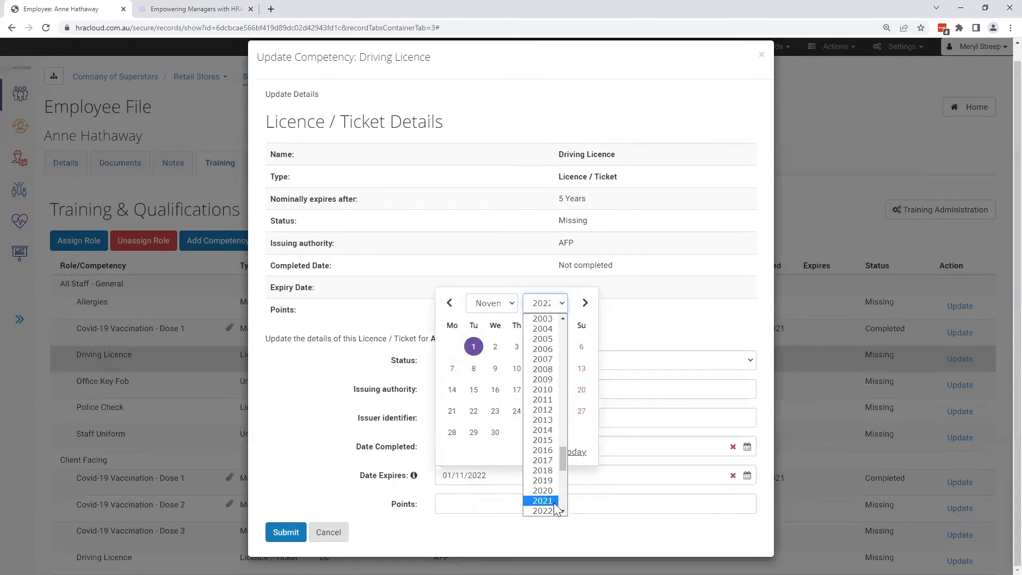
{"action": "scroll", "coordinate": [552, 498], "scroll_direction": "down", "scroll_amount": 3}
{"action": "left_click", "coordinate": [553, 467]}
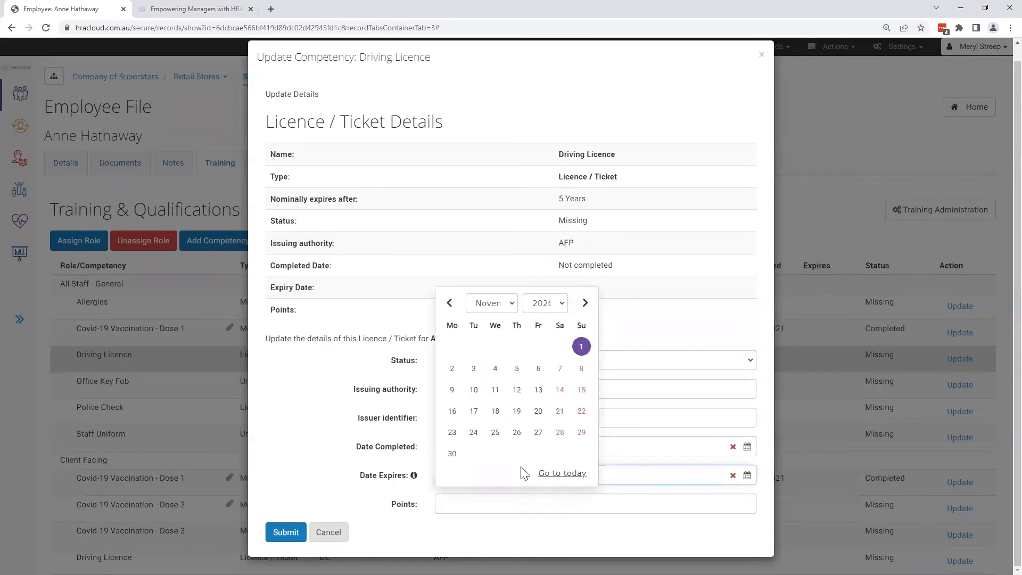
{"action": "left_click", "coordinate": [431, 531]}
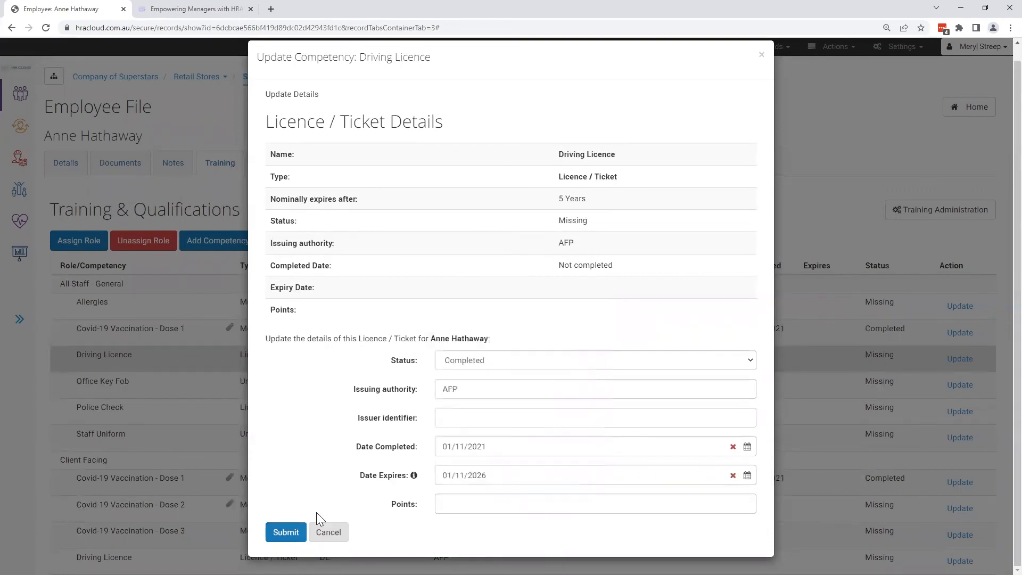
{"action": "left_click", "coordinate": [286, 532]}
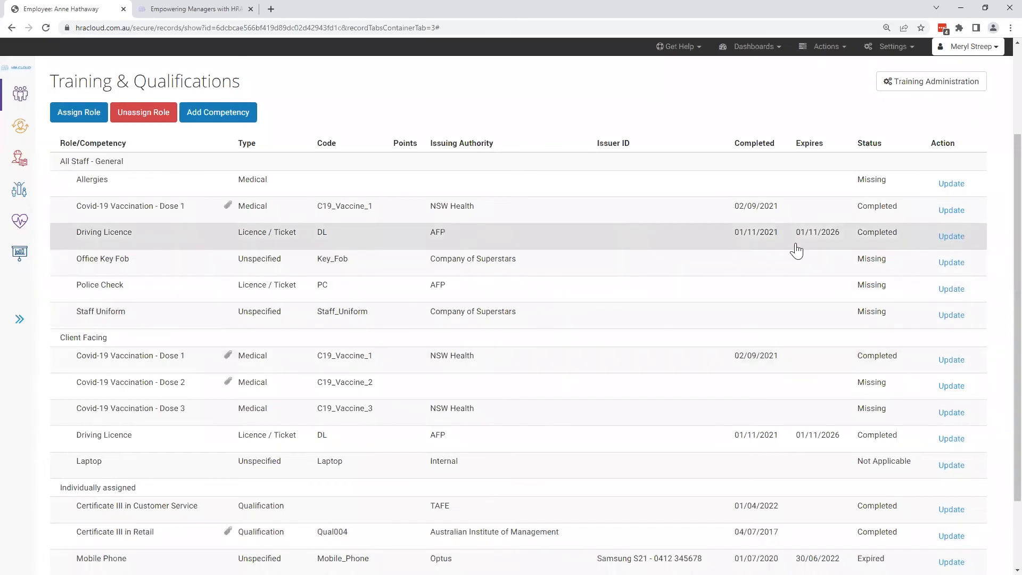
- Attach the existing Driving Licence document from the employee file to the Driving Licence competency
{"action": "left_click", "coordinate": [959, 238]}
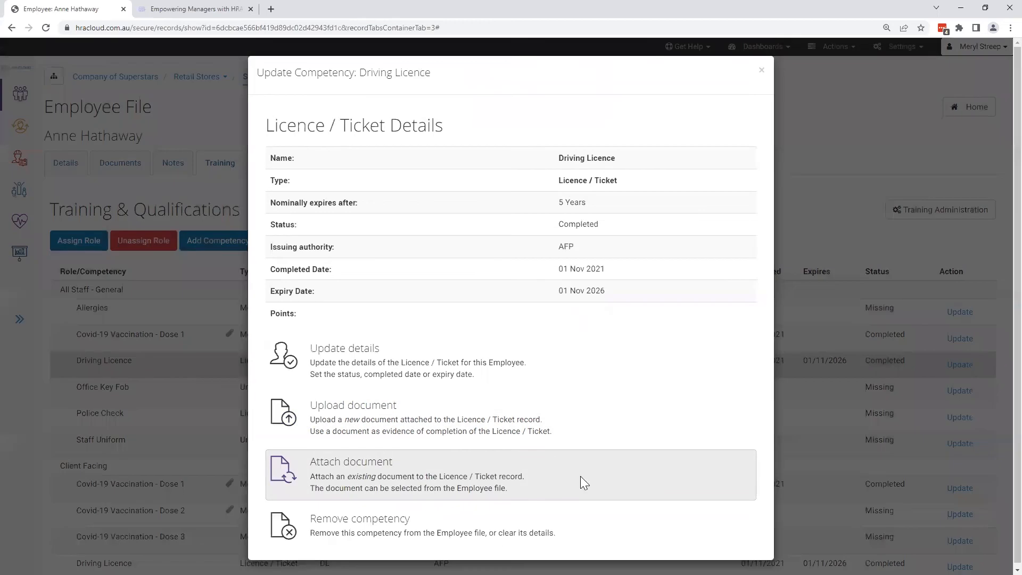
{"action": "left_click", "coordinate": [581, 476]}
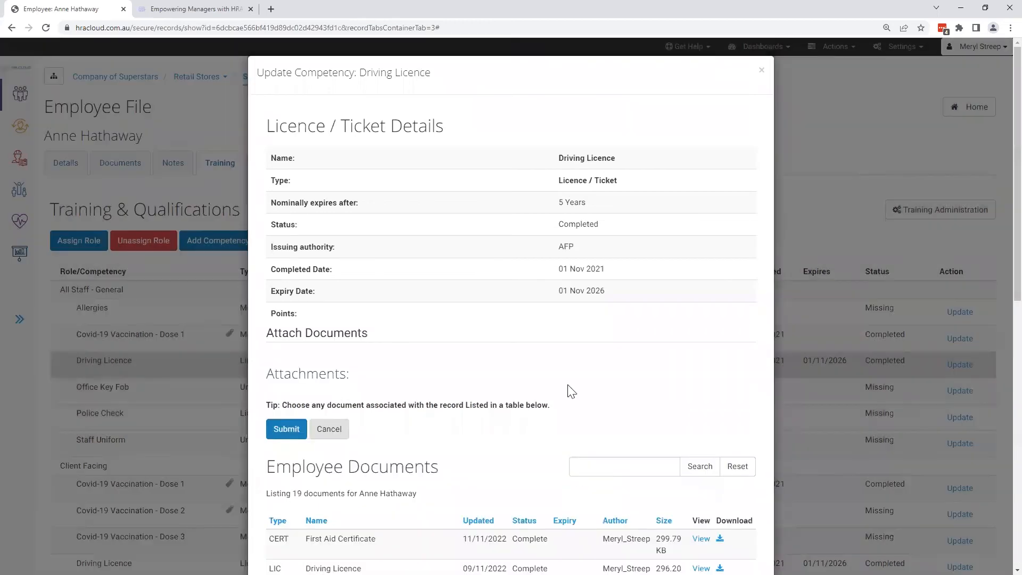
{"action": "scroll", "coordinate": [567, 373], "scroll_direction": "down", "scroll_amount": 6}
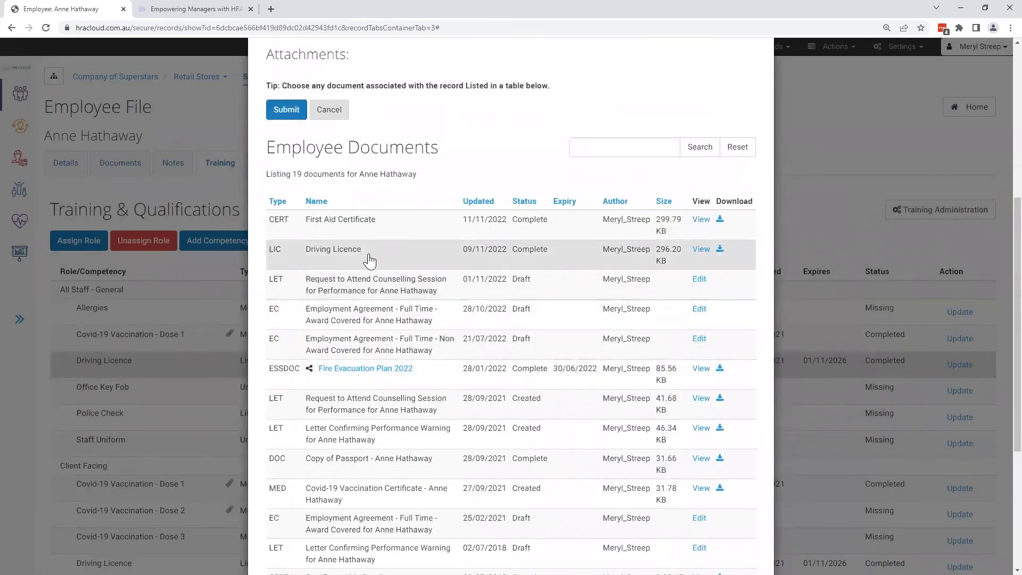
{"action": "left_click", "coordinate": [369, 258]}
{"action": "left_click", "coordinate": [287, 134]}
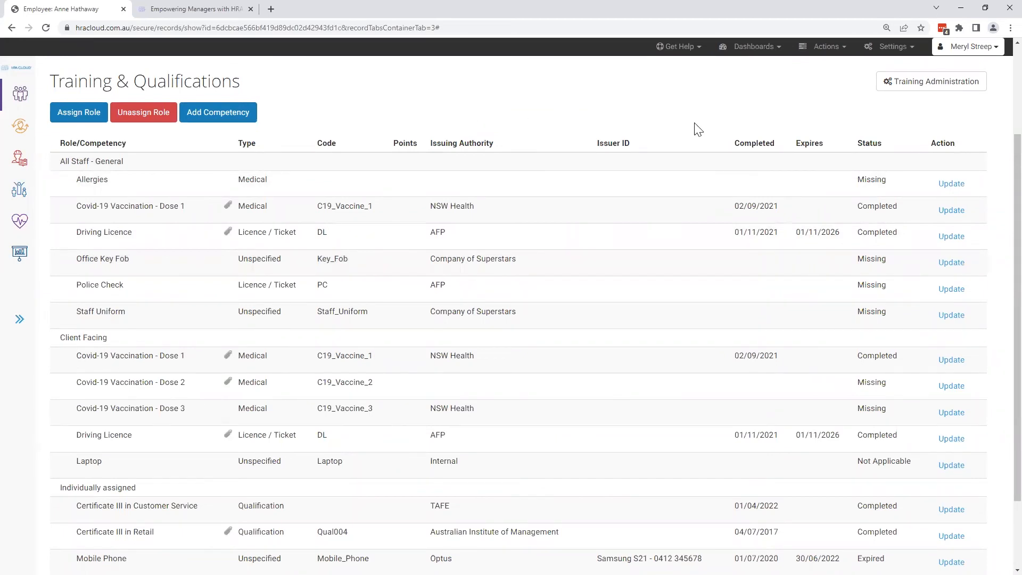
- Inspect the document upload form for the Police Check competency and close it without submitting
{"action": "left_click", "coordinate": [951, 290]}
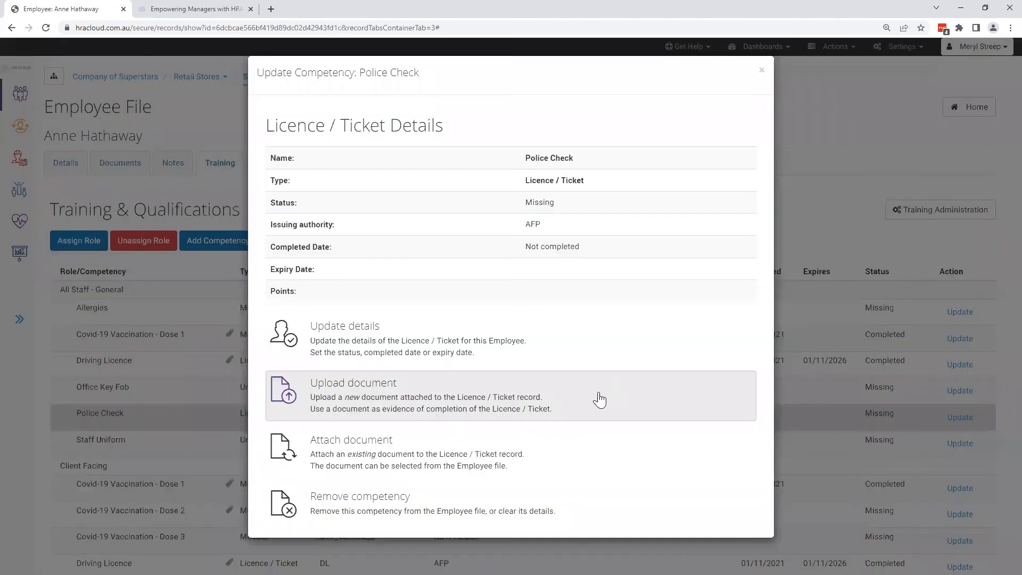
{"action": "left_click", "coordinate": [600, 399]}
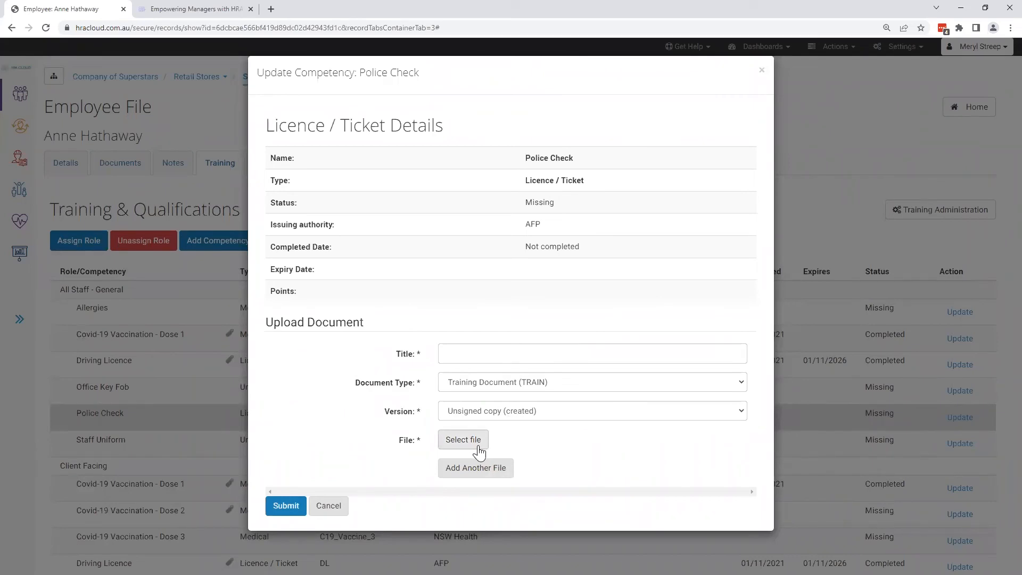
{"action": "left_click", "coordinate": [762, 70]}
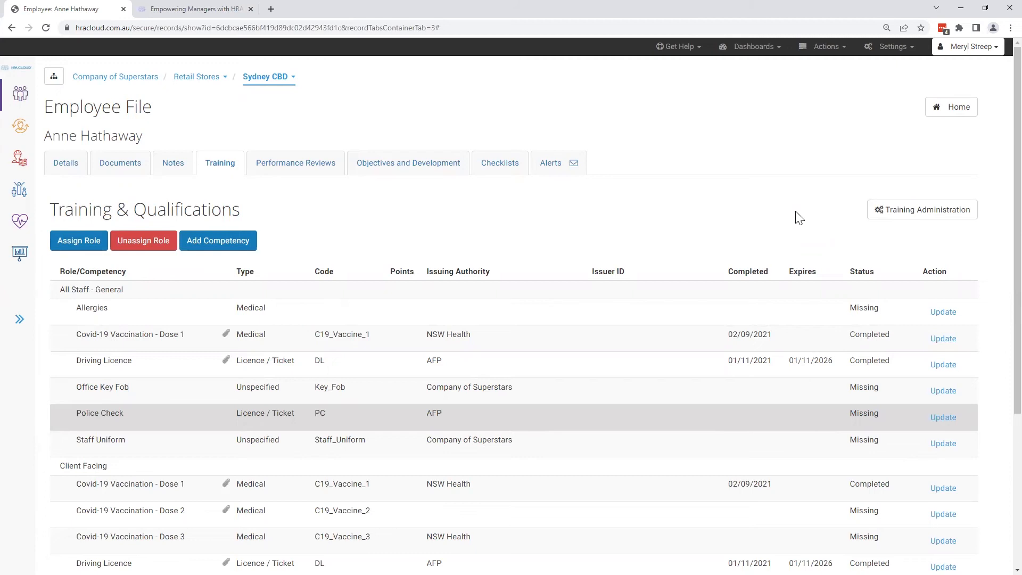
- Generate the Record vs Competencies Matrix report from the Training Management reports for the Employee record type
{"action": "left_click", "coordinate": [16, 260]}
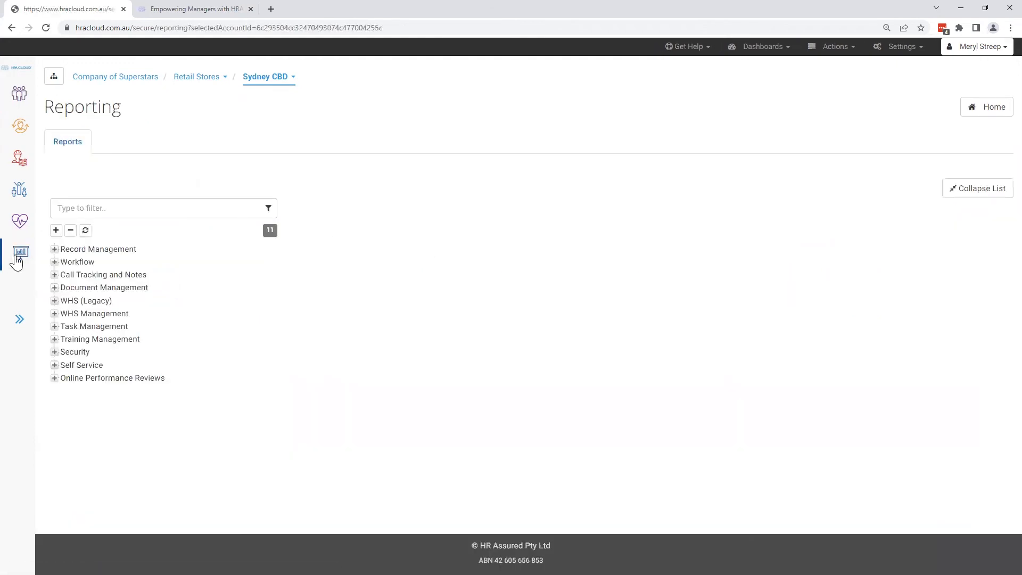
{"action": "left_click", "coordinate": [54, 339]}
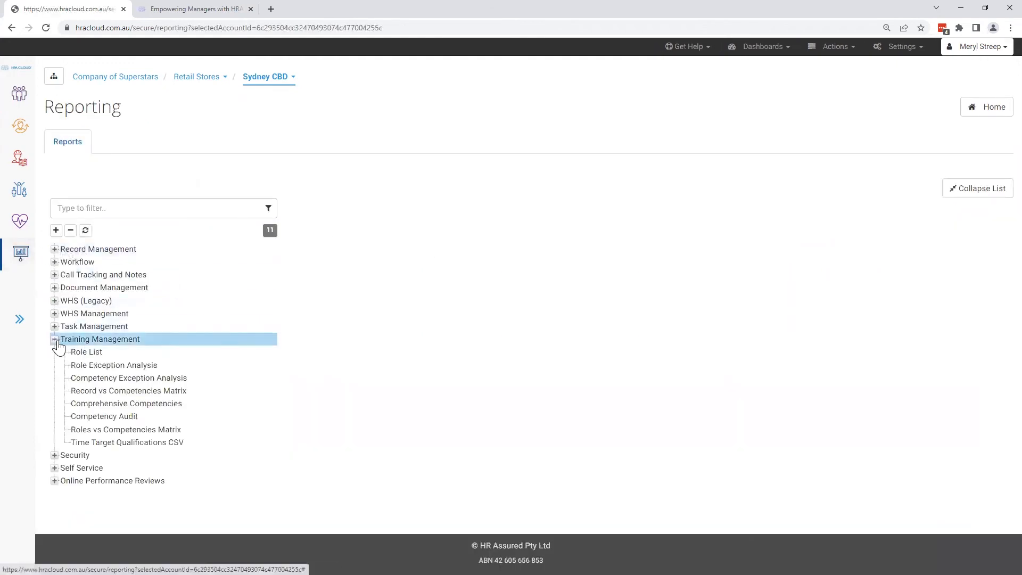
{"action": "left_click", "coordinate": [199, 393]}
{"action": "left_click", "coordinate": [201, 400]}
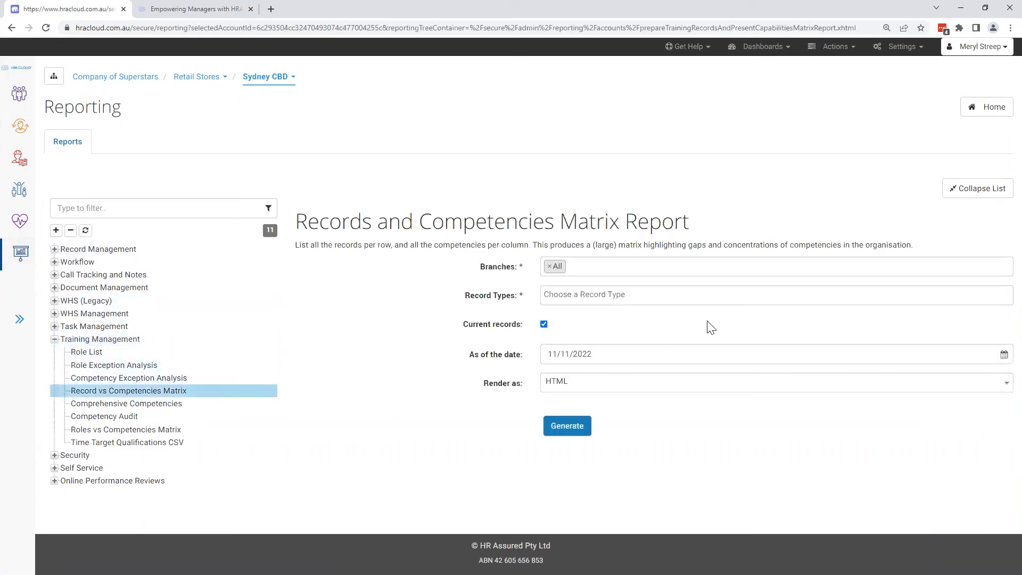
{"action": "left_click", "coordinate": [643, 296]}
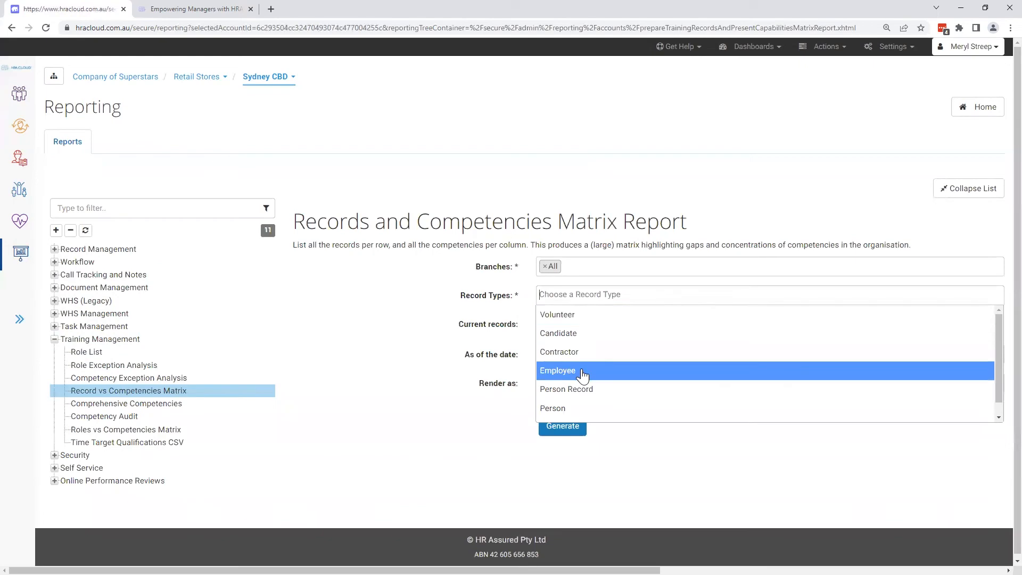
{"action": "left_click", "coordinate": [585, 374]}
{"action": "left_click", "coordinate": [578, 428]}
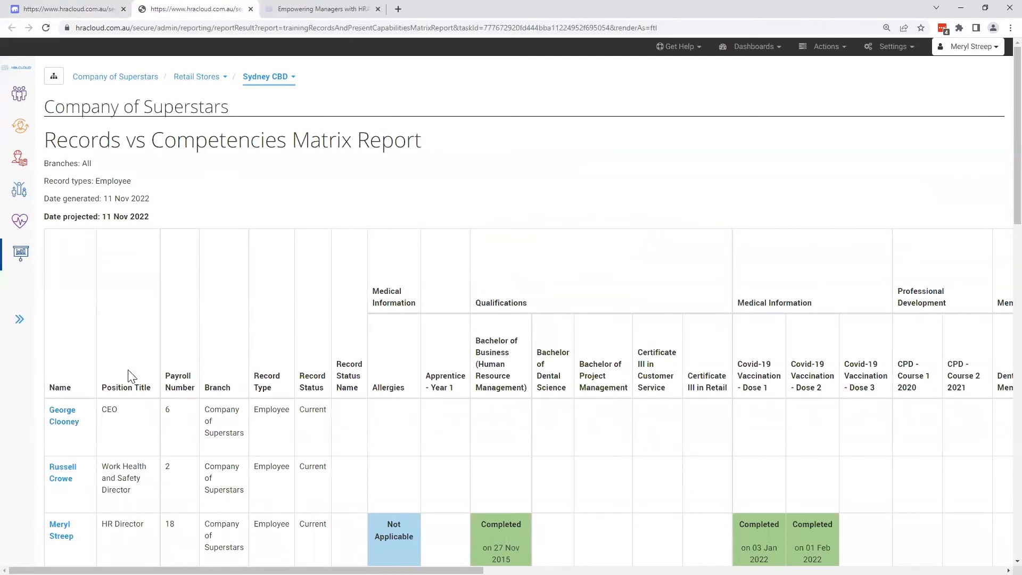
- Examine the matrix report's competency statuses and dates for employees across the branches
{"action": "scroll", "coordinate": [130, 377], "scroll_direction": "down", "scroll_amount": 3}
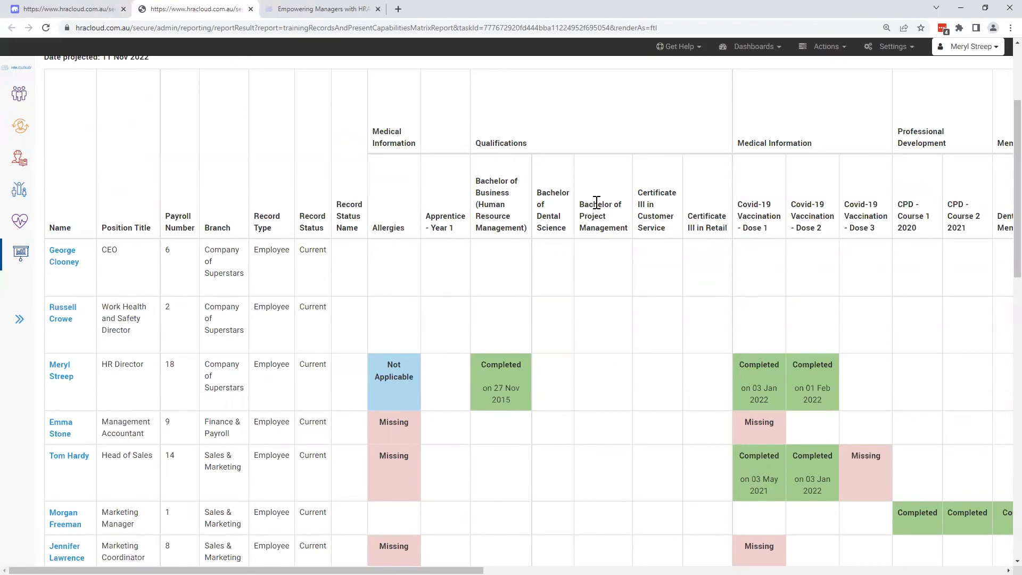
{"action": "scroll", "coordinate": [771, 340], "scroll_direction": "down", "scroll_amount": 4}
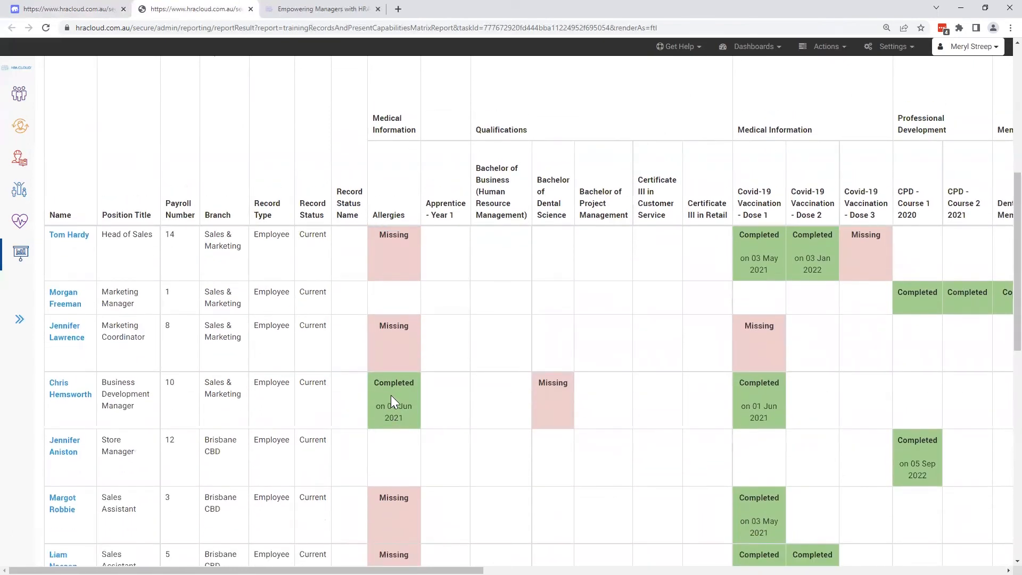
{"action": "scroll", "coordinate": [677, 396], "scroll_direction": "down", "scroll_amount": 2}
{"action": "scroll", "coordinate": [676, 397], "scroll_direction": "down", "scroll_amount": 5}
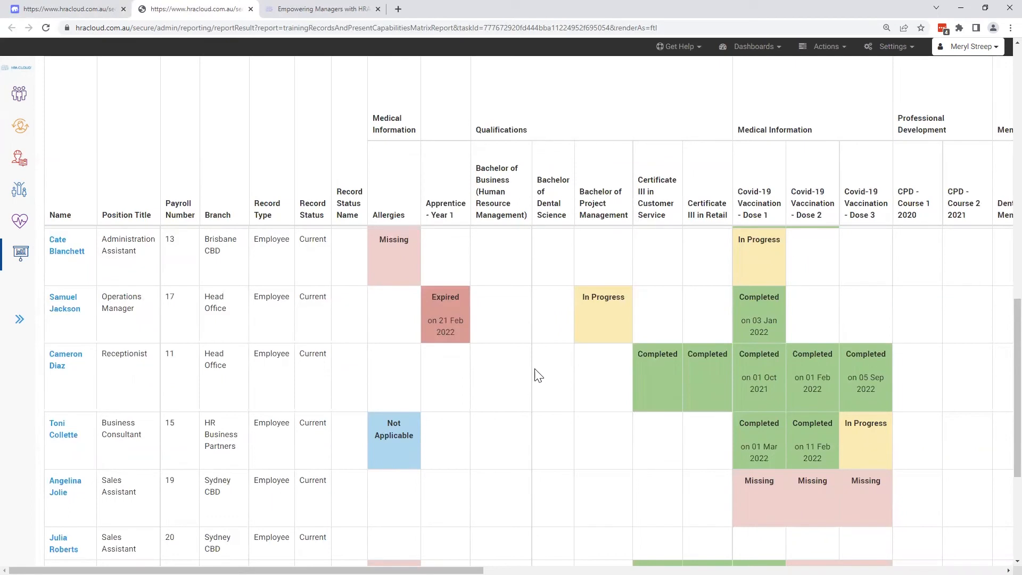
{"action": "scroll", "coordinate": [535, 369], "scroll_direction": "up", "scroll_amount": 10}
{"action": "scroll", "coordinate": [391, 218], "scroll_direction": "up", "scroll_amount": 3}
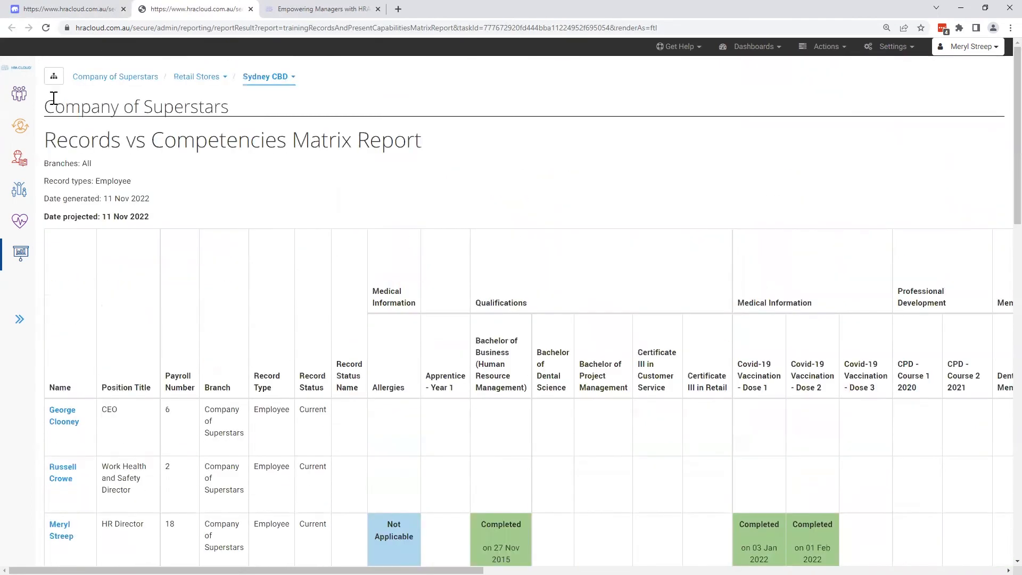
- Return to the Sydney CBD employee's file and show the performance reviews section
{"action": "left_click", "coordinate": [47, 9]}
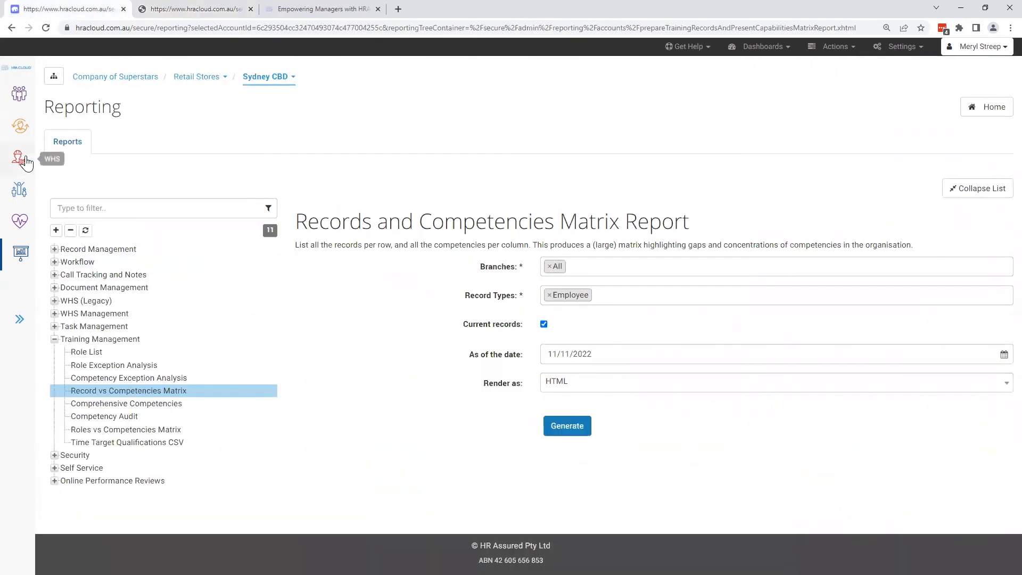
{"action": "left_click", "coordinate": [24, 106]}
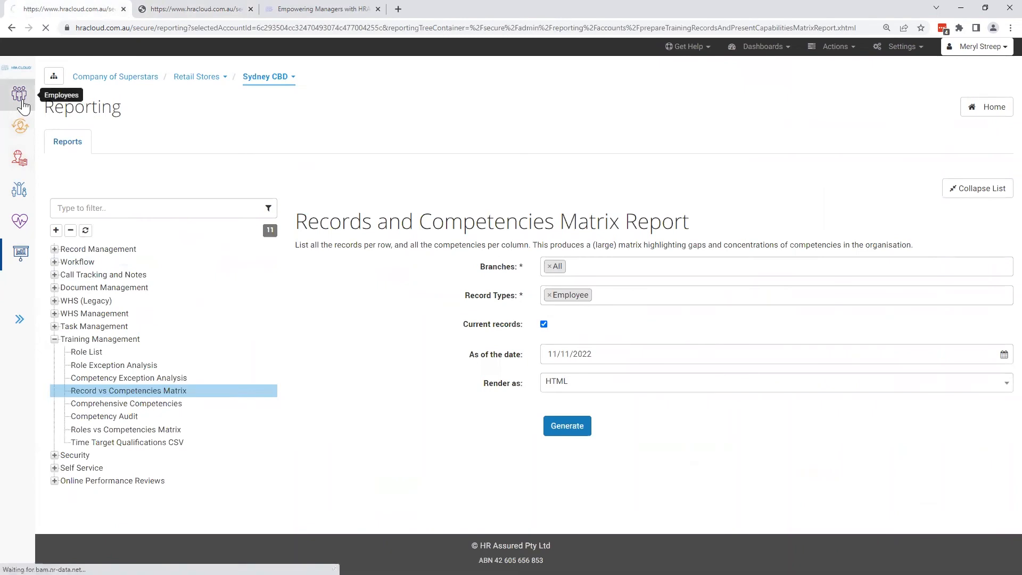
{"action": "left_click", "coordinate": [68, 355]}
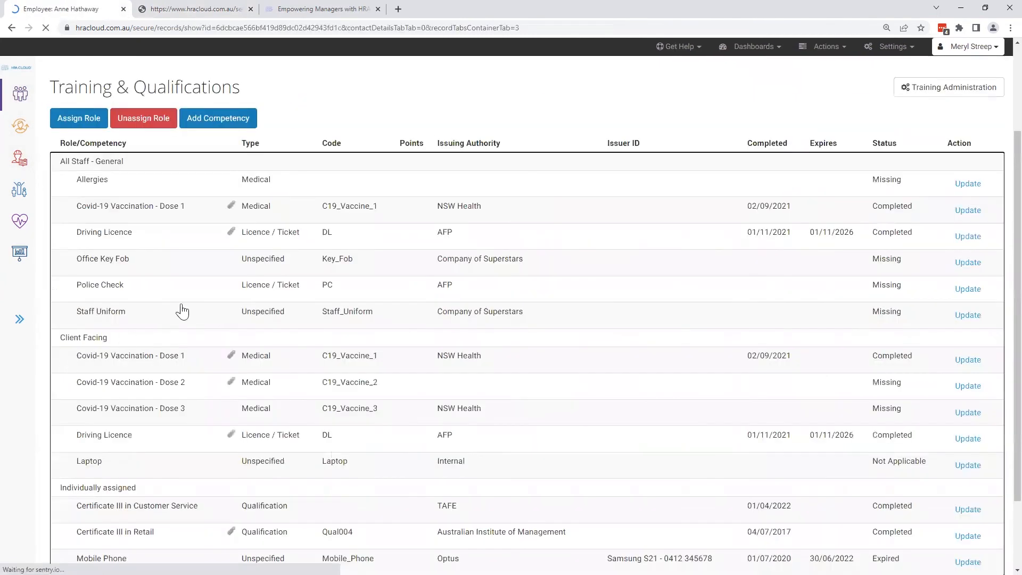
{"action": "scroll", "coordinate": [500, 167], "scroll_direction": "up", "scroll_amount": 2}
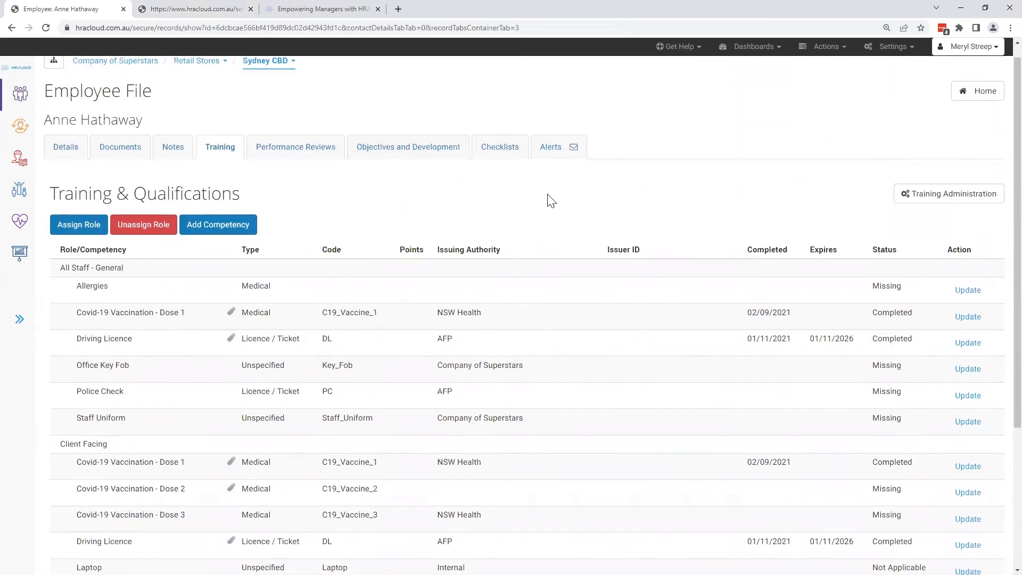
{"action": "scroll", "coordinate": [480, 213], "scroll_direction": "up", "scroll_amount": 1}
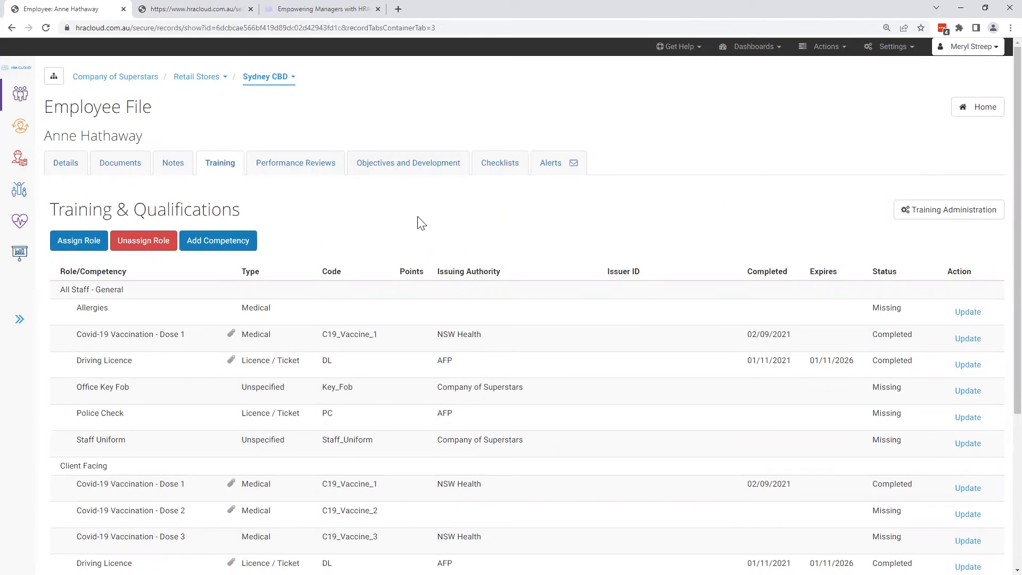
{"action": "left_click", "coordinate": [316, 174]}
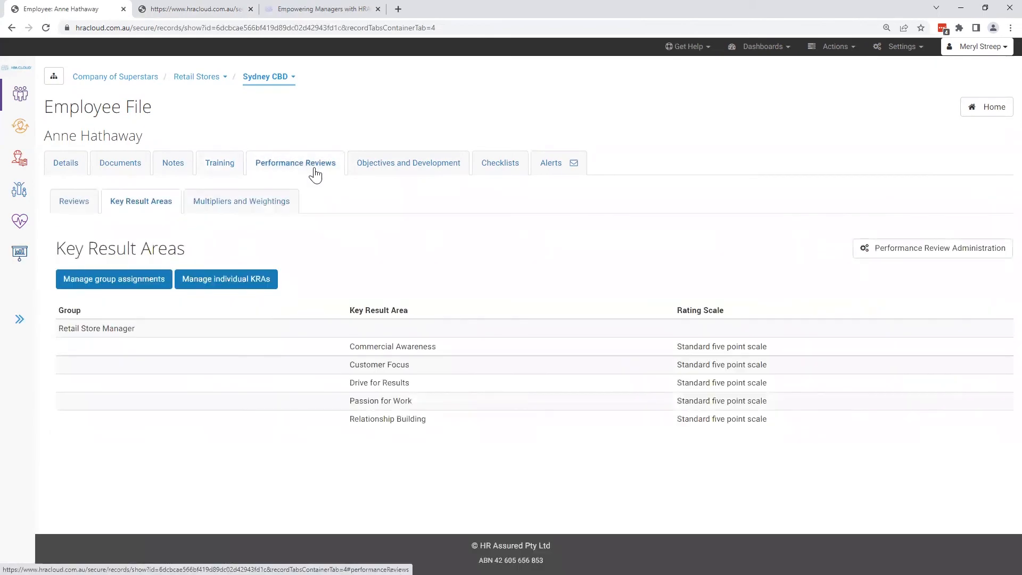
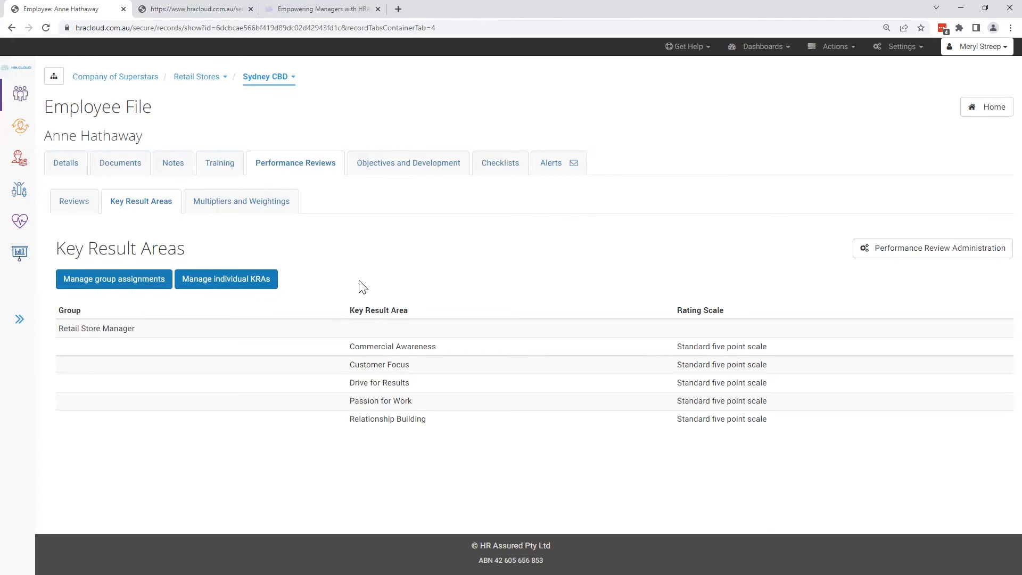
- Show the employee's objectives and development, inspect the Add Objective form for the Operational type, and close it without submitting
{"action": "left_click", "coordinate": [438, 177]}
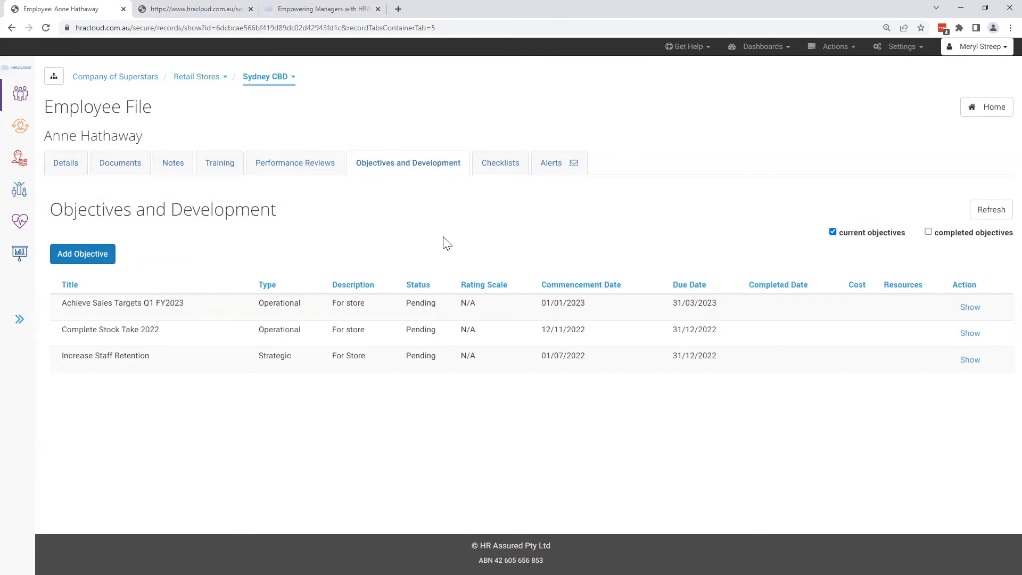
{"action": "left_click", "coordinate": [107, 263]}
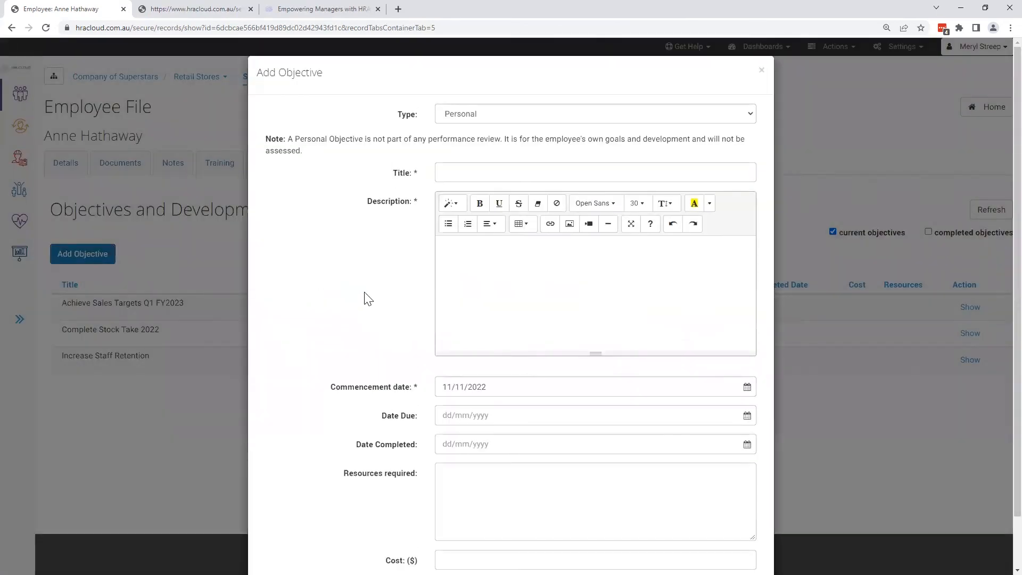
{"action": "left_click", "coordinate": [523, 112]}
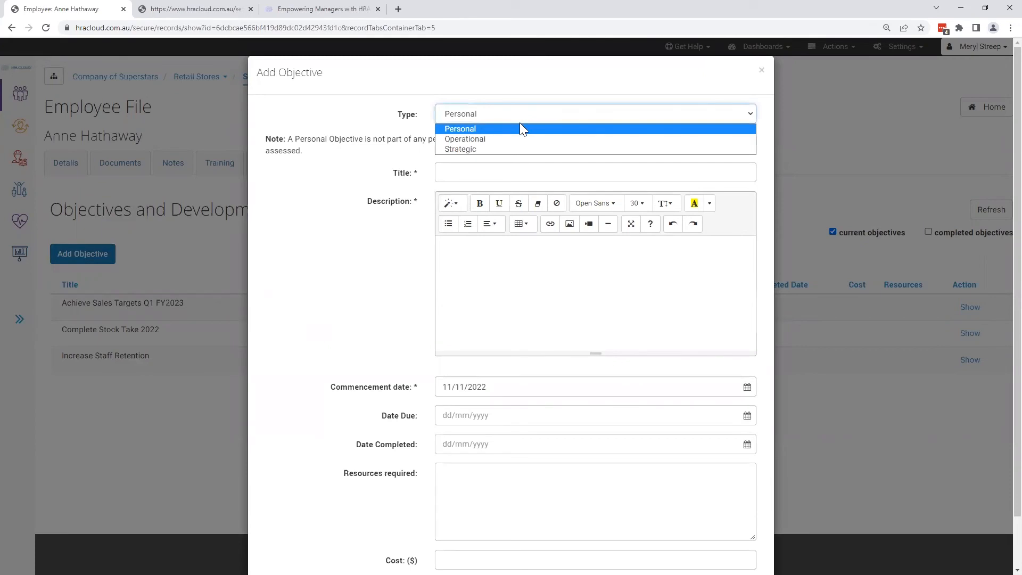
{"action": "left_click", "coordinate": [513, 140]}
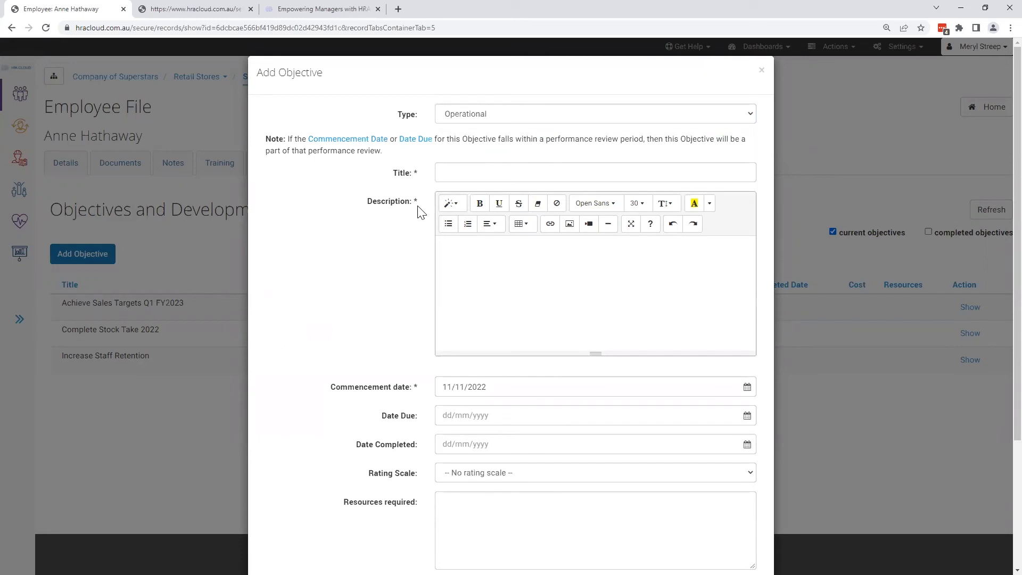
{"action": "scroll", "coordinate": [365, 268], "scroll_direction": "down", "scroll_amount": 3}
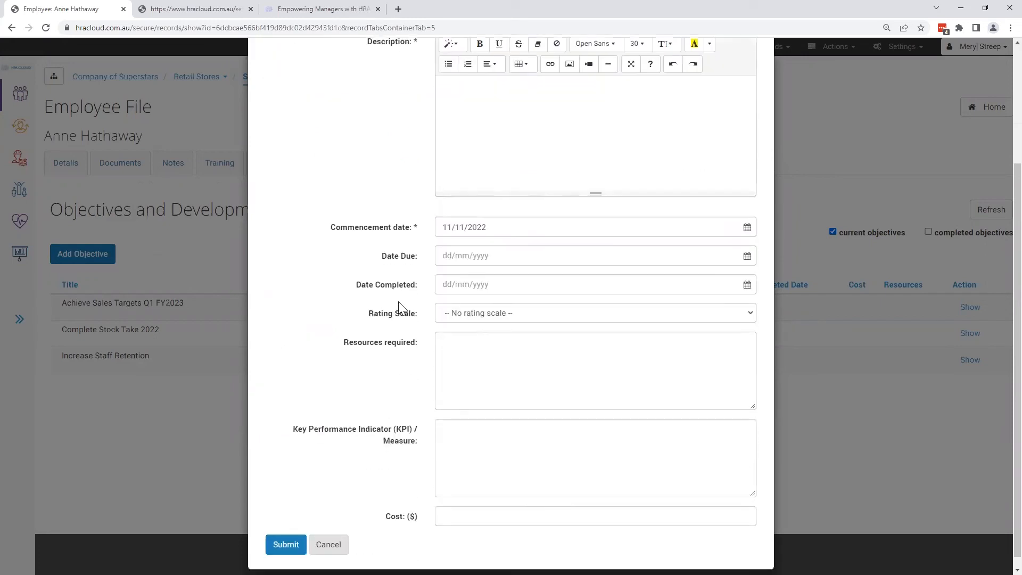
{"action": "scroll", "coordinate": [407, 359], "scroll_direction": "up", "scroll_amount": 3}
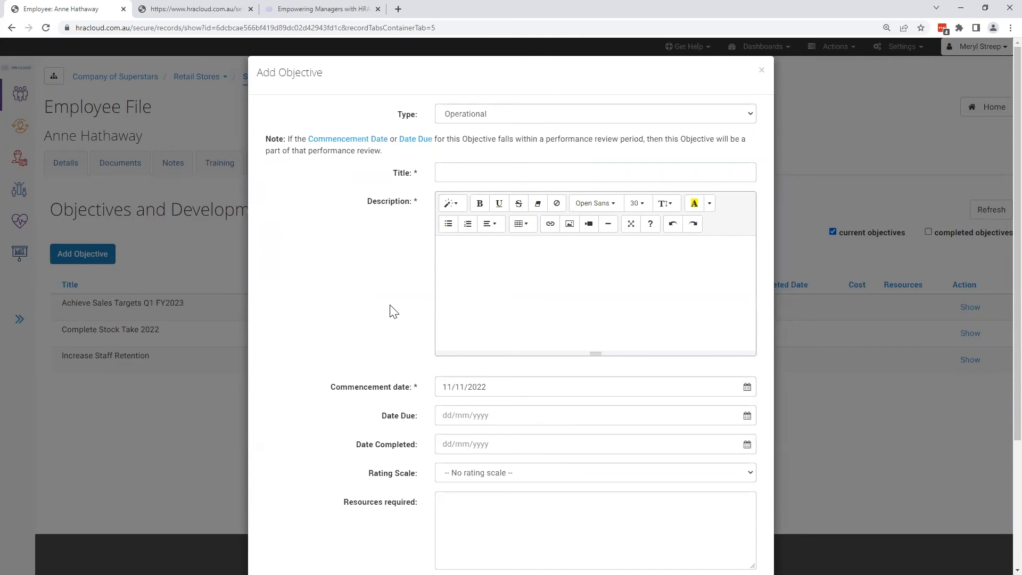
{"action": "left_click", "coordinate": [762, 72]}
- Open the account integration and import page and show the data sets importable from an Excel spreadsheet
{"action": "left_click", "coordinate": [839, 49]}
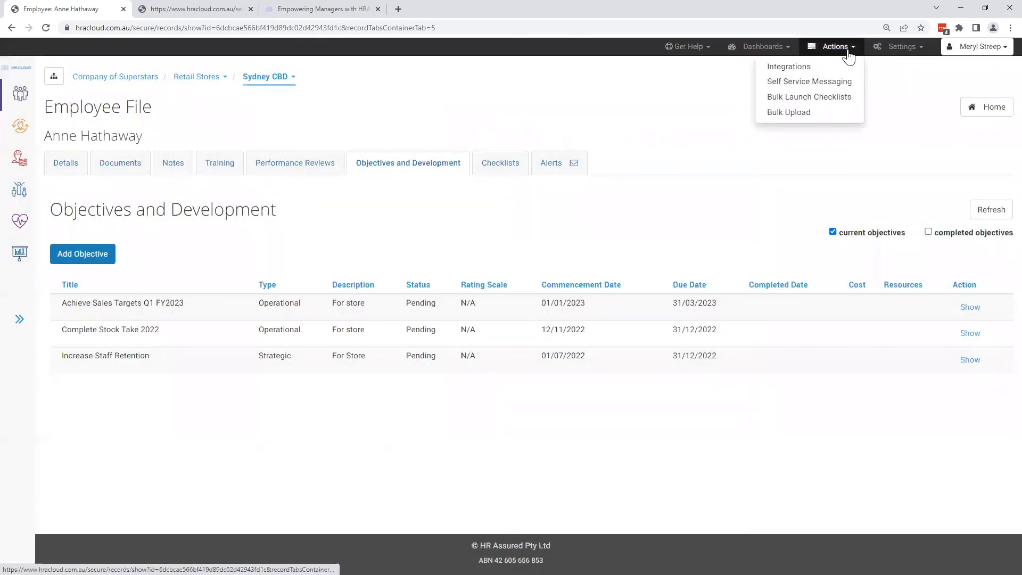
{"action": "left_click", "coordinate": [840, 67]}
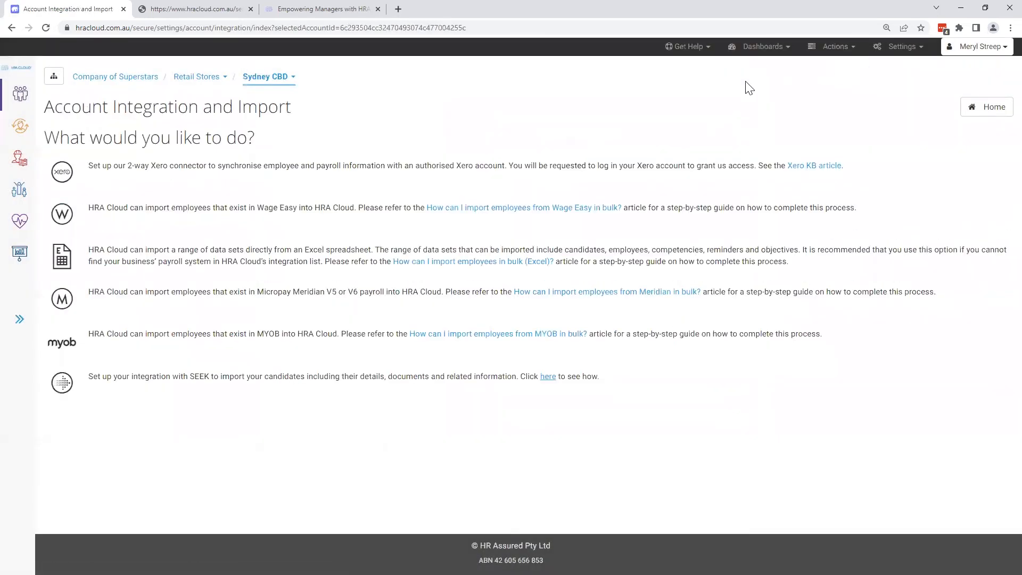
{"action": "left_click", "coordinate": [820, 270]}
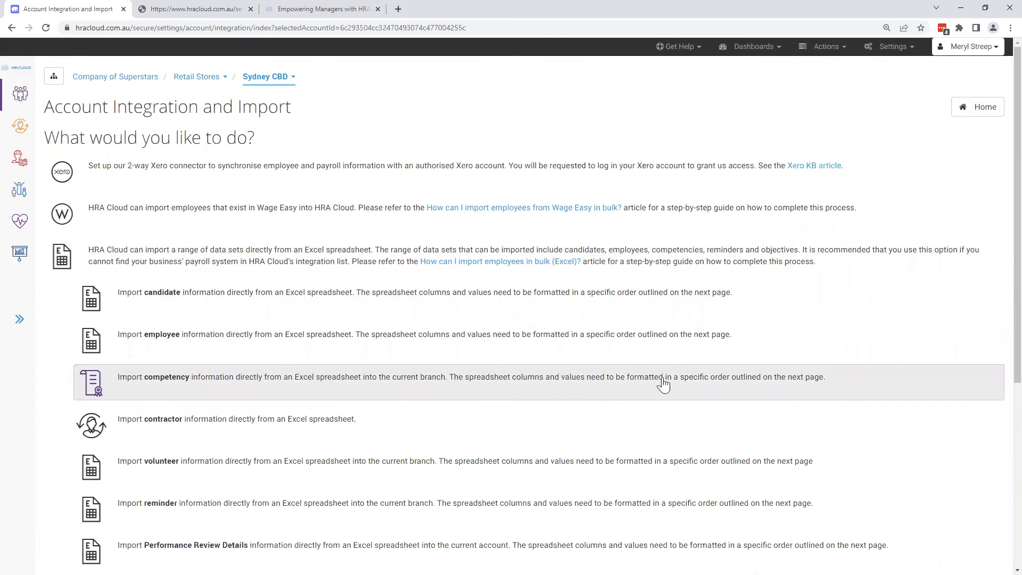
- Return to the Retail Assistant Store Manager's employee file and view its checklists and alerts
{"action": "left_click", "coordinate": [991, 109]}
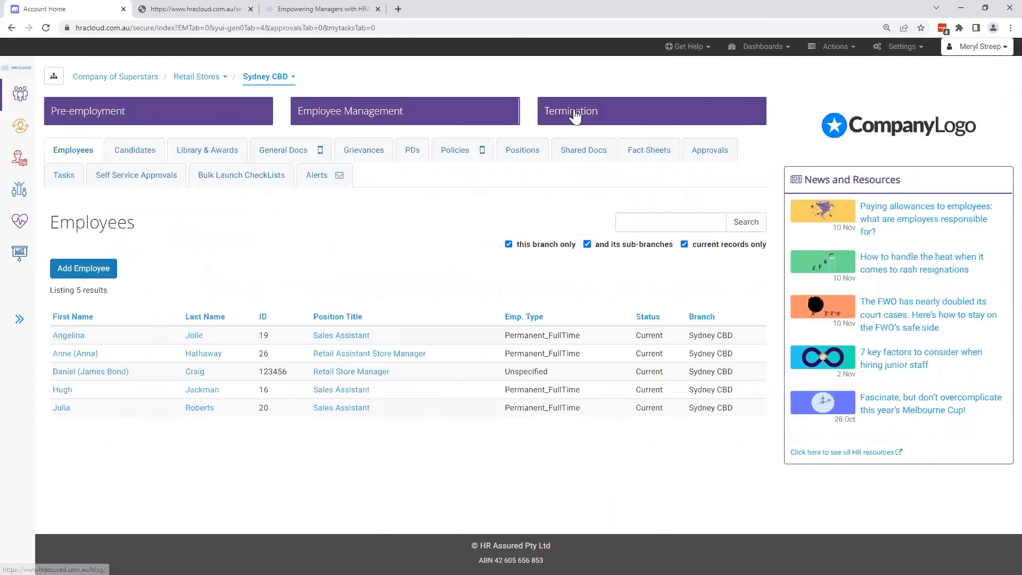
{"action": "left_click", "coordinate": [67, 357]}
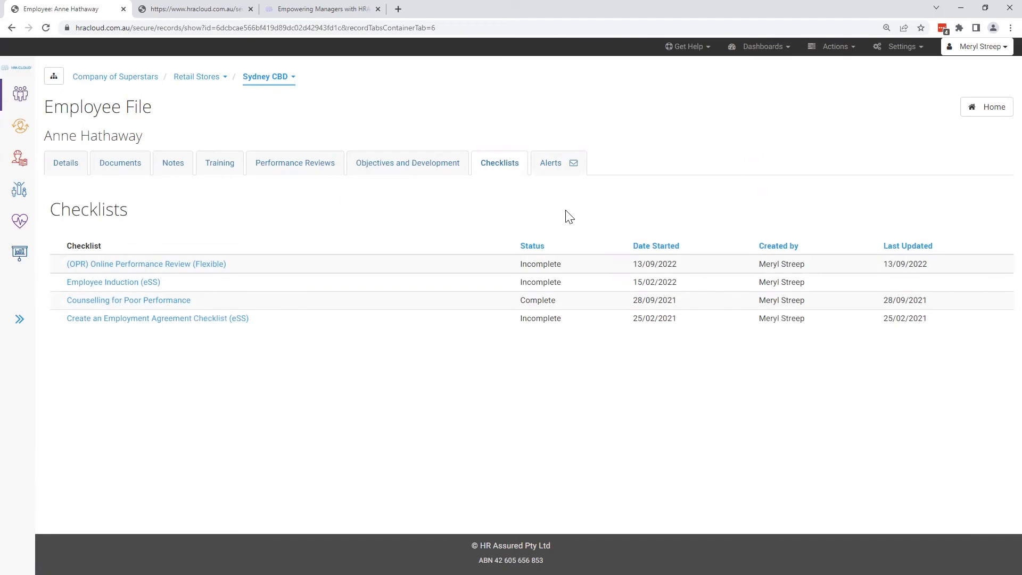
{"action": "left_click", "coordinate": [552, 171]}
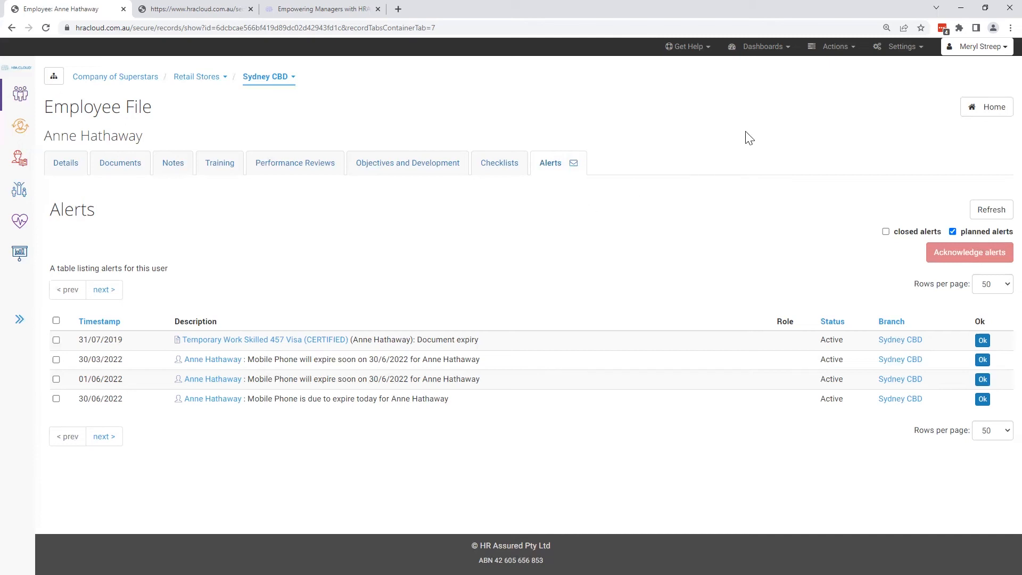
- Go back to the Sydney CBD home page and open Self Service Messaging
{"action": "left_click", "coordinate": [969, 110]}
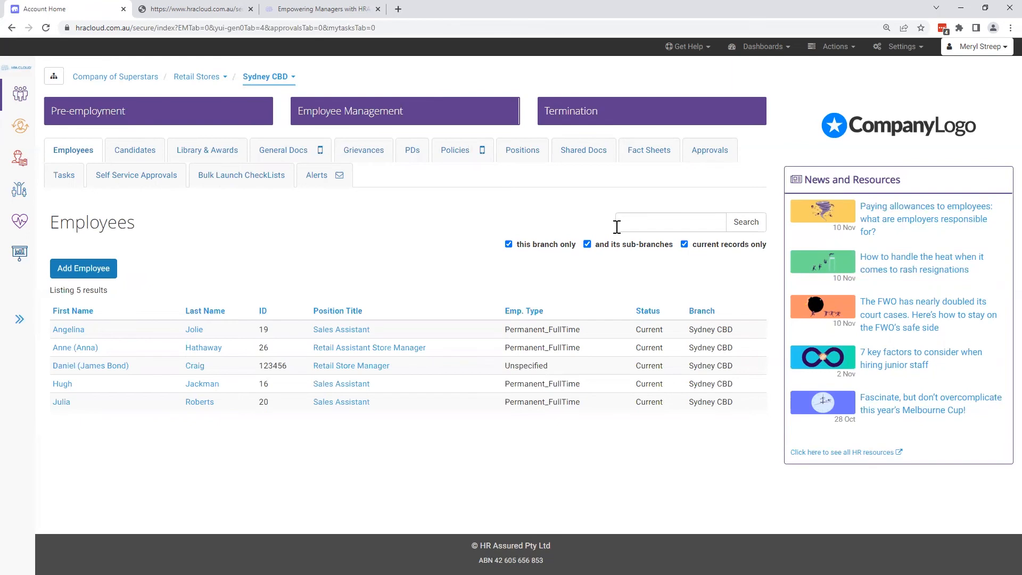
{"action": "left_click", "coordinate": [847, 50]}
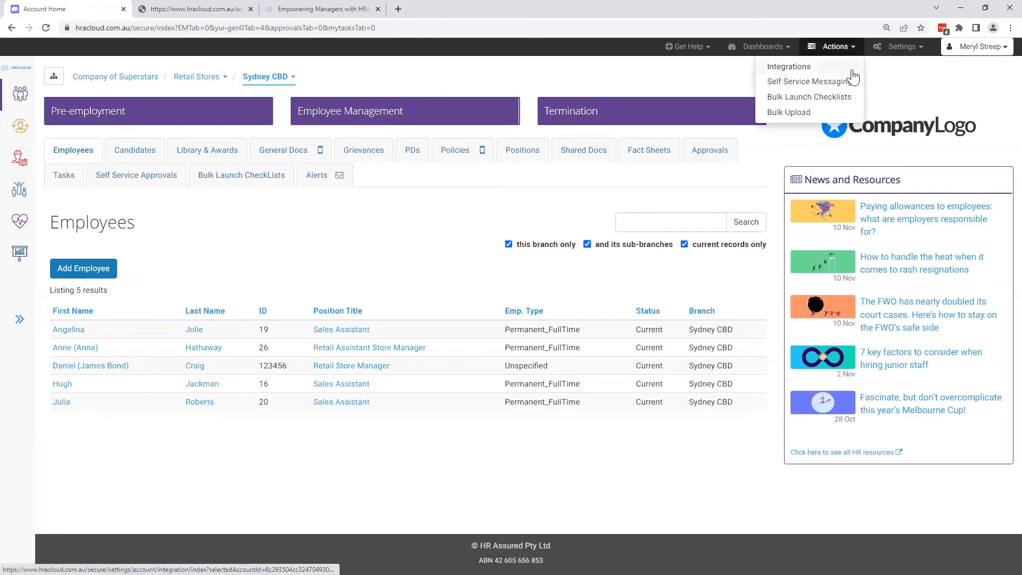
{"action": "left_click", "coordinate": [854, 91]}
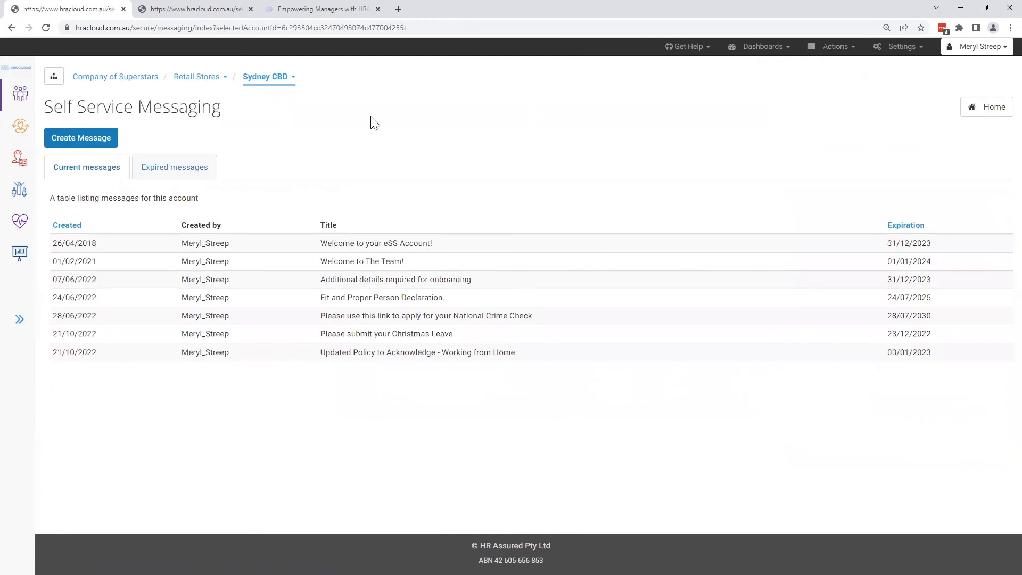
- Start a new self service message and explore the Selected branch(es) and Selected user(s) recipient options
{"action": "left_click", "coordinate": [108, 141]}
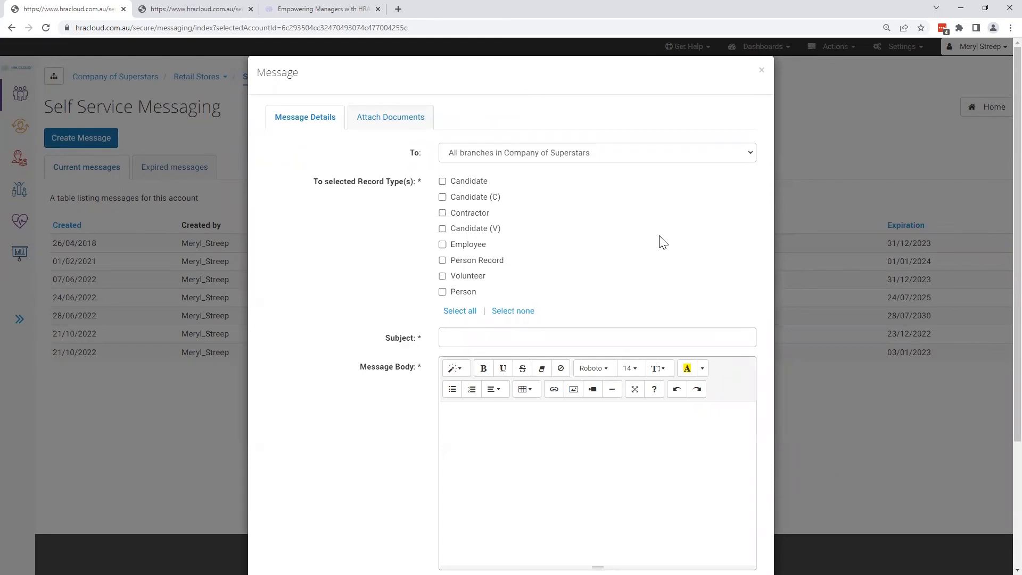
{"action": "left_click", "coordinate": [635, 158]}
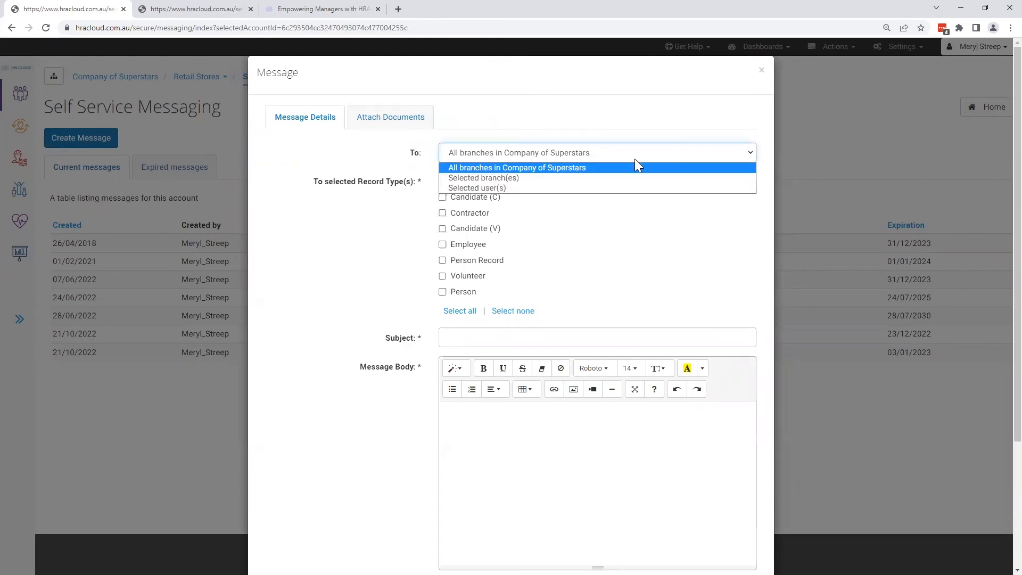
{"action": "left_click", "coordinate": [552, 178]}
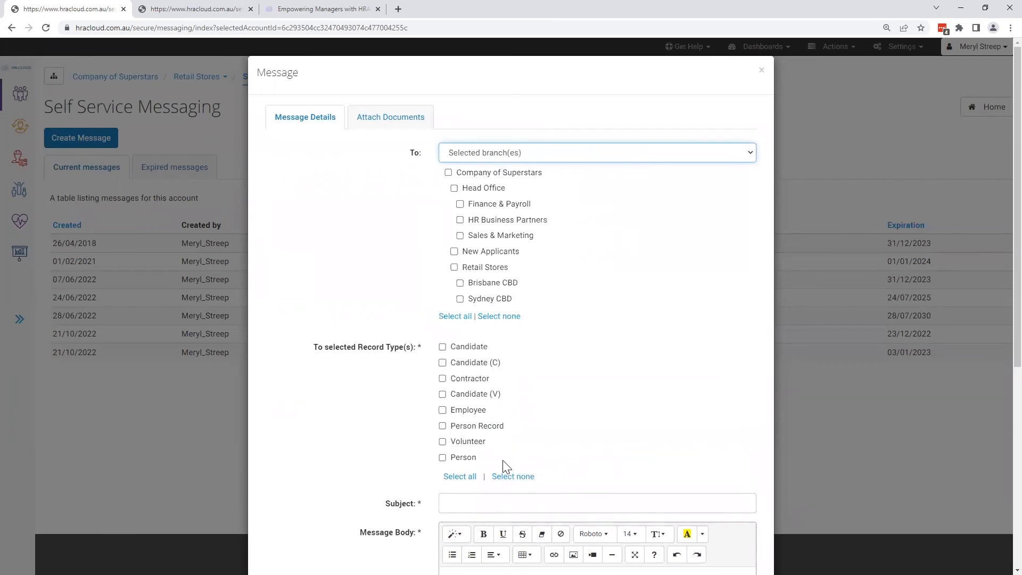
{"action": "left_click", "coordinate": [602, 156]}
{"action": "left_click", "coordinate": [545, 188]}
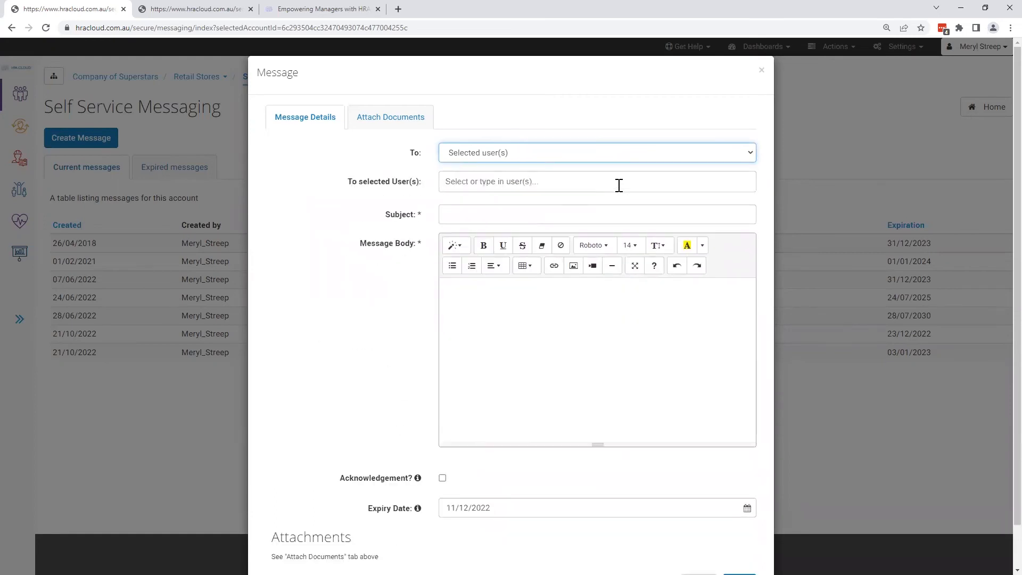
{"action": "left_click", "coordinate": [620, 183]}
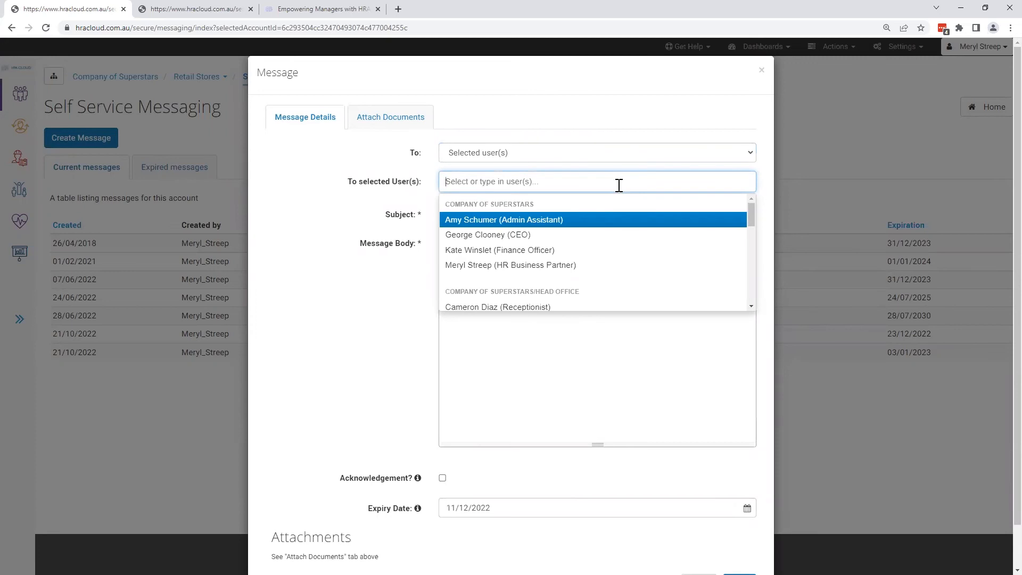
{"action": "left_click", "coordinate": [387, 237]}
- Address the message to Employee records in all branches in Company of Superstars and review its subject, body, acknowledgement and expiry fields
{"action": "left_click", "coordinate": [588, 154]}
{"action": "left_click", "coordinate": [554, 167]}
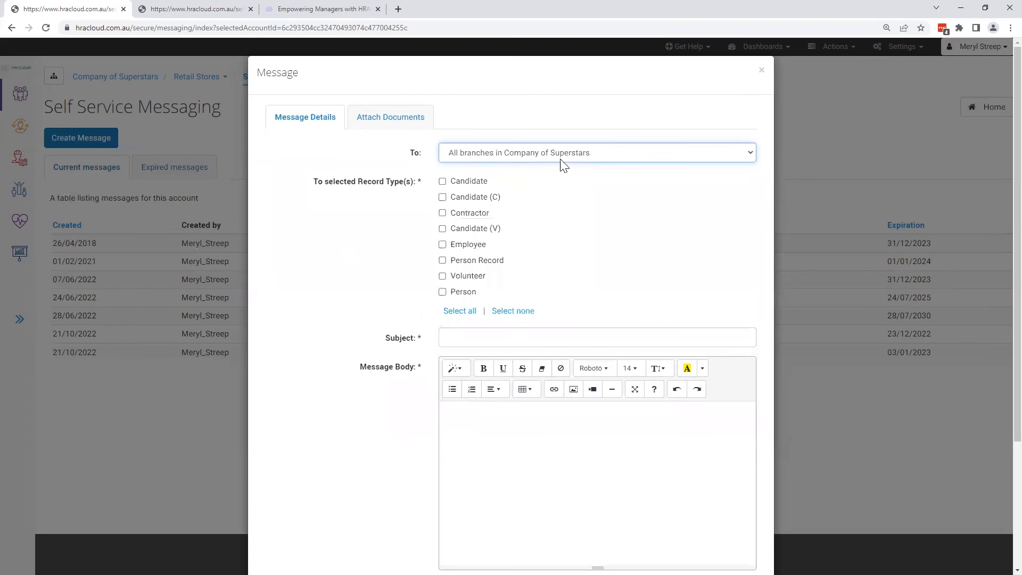
{"action": "left_click", "coordinate": [444, 245]}
{"action": "left_click", "coordinate": [553, 338]}
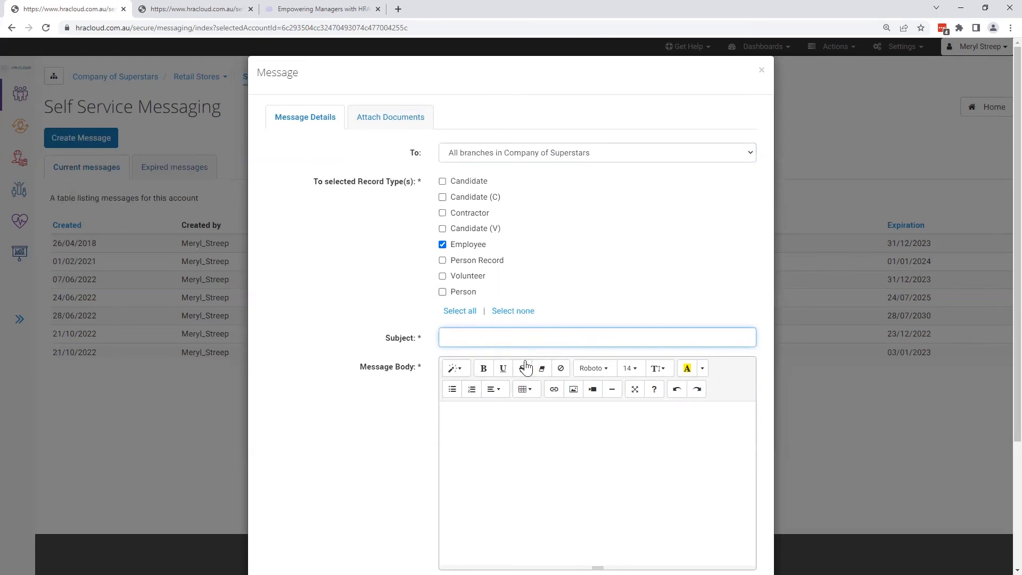
{"action": "scroll", "coordinate": [541, 372], "scroll_direction": "down", "scroll_amount": 3}
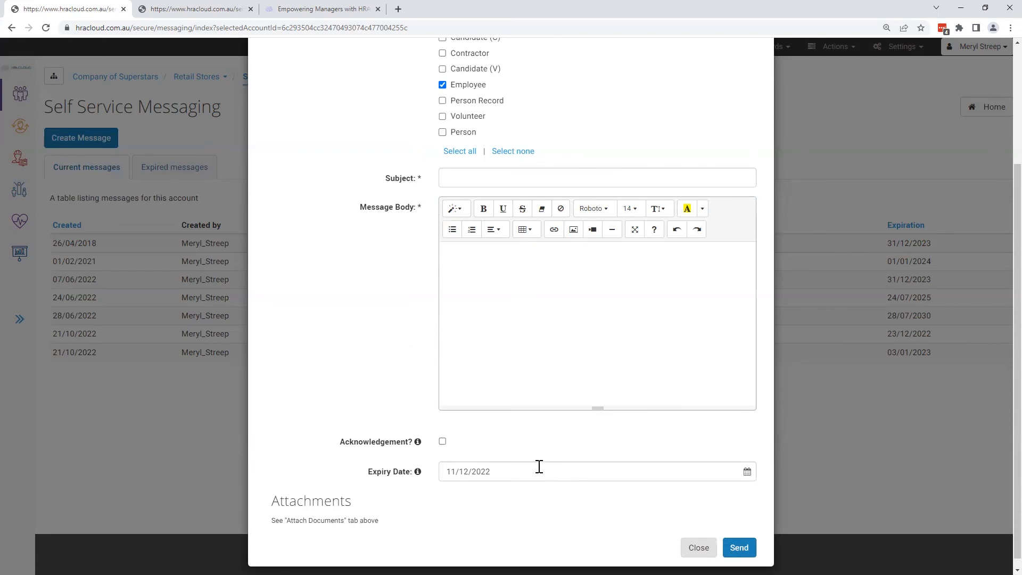
{"action": "scroll", "coordinate": [538, 467], "scroll_direction": "up", "scroll_amount": 3}
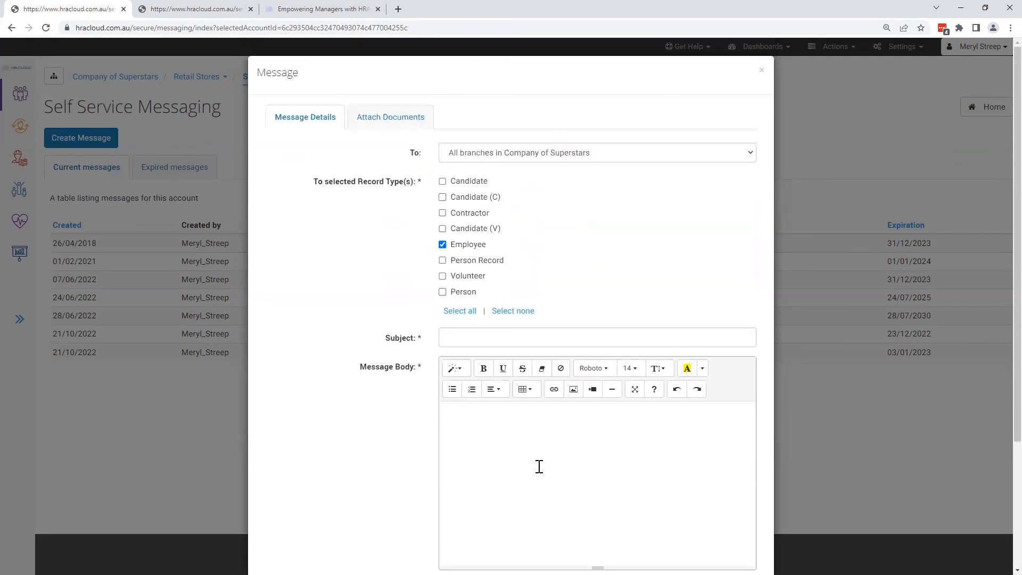
- View the documents that can be attached to the message, including their search field, and close the message without sending
{"action": "left_click", "coordinate": [412, 130]}
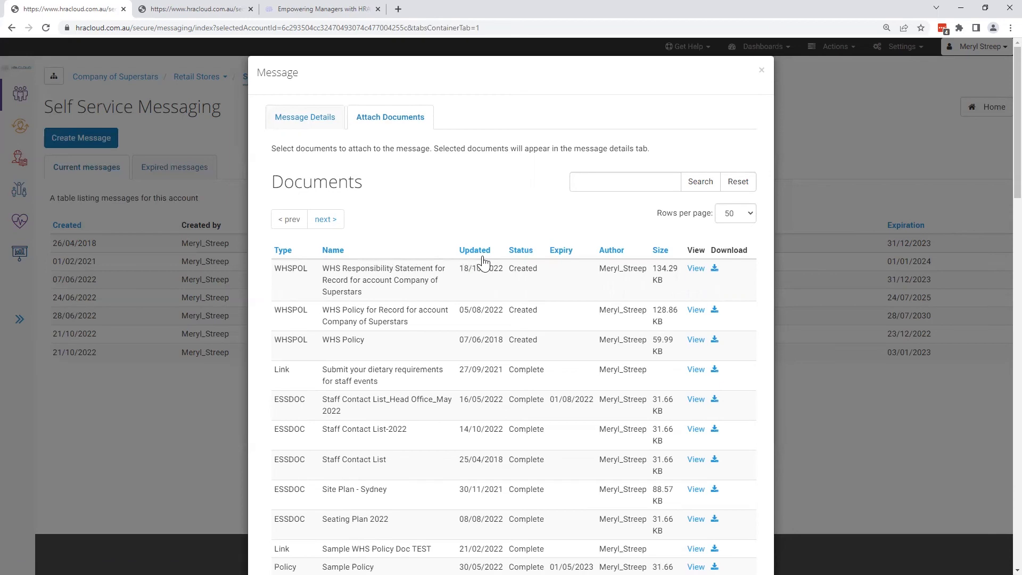
{"action": "left_click", "coordinate": [609, 187]}
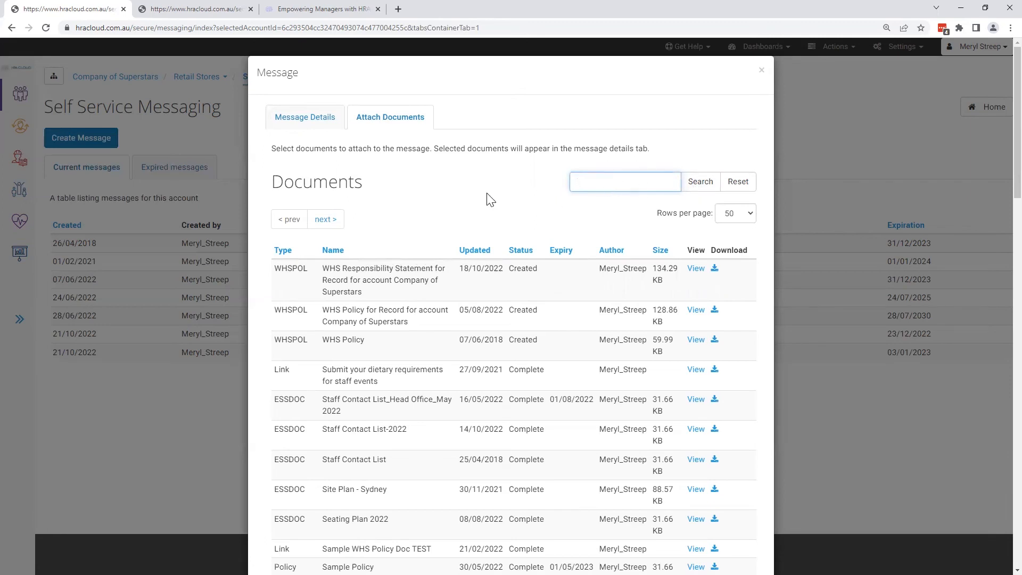
{"action": "left_click", "coordinate": [763, 73]}
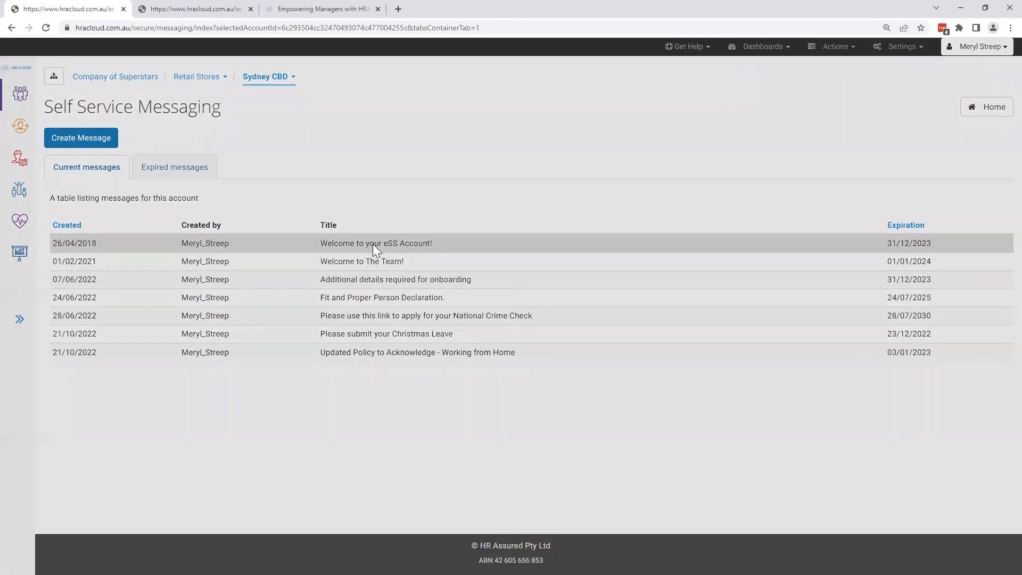
- Inspect the details of the current message "Welcome to your eSS Account!" and close it without updating
{"action": "left_click", "coordinate": [373, 246]}
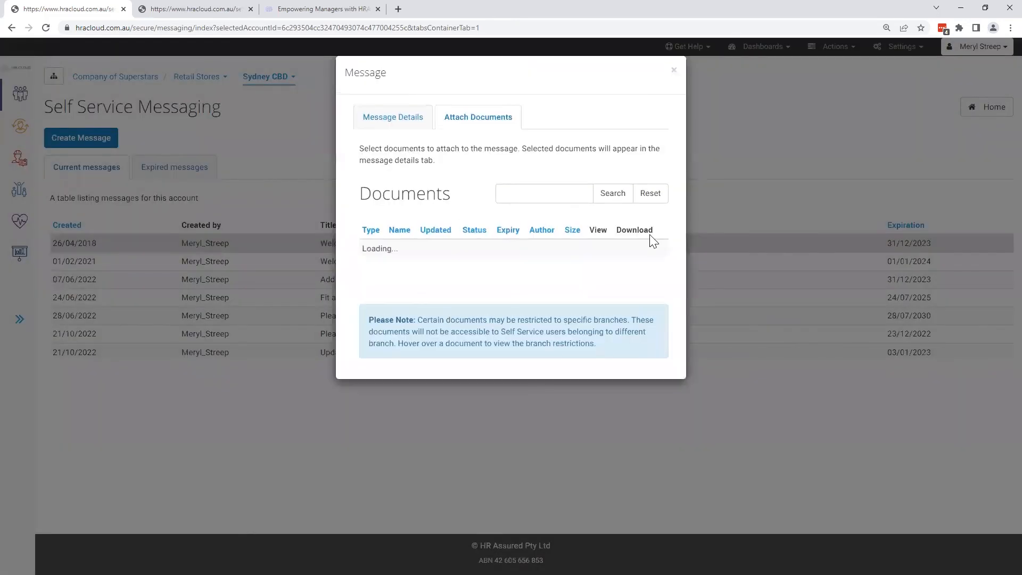
{"action": "left_click", "coordinate": [428, 116]}
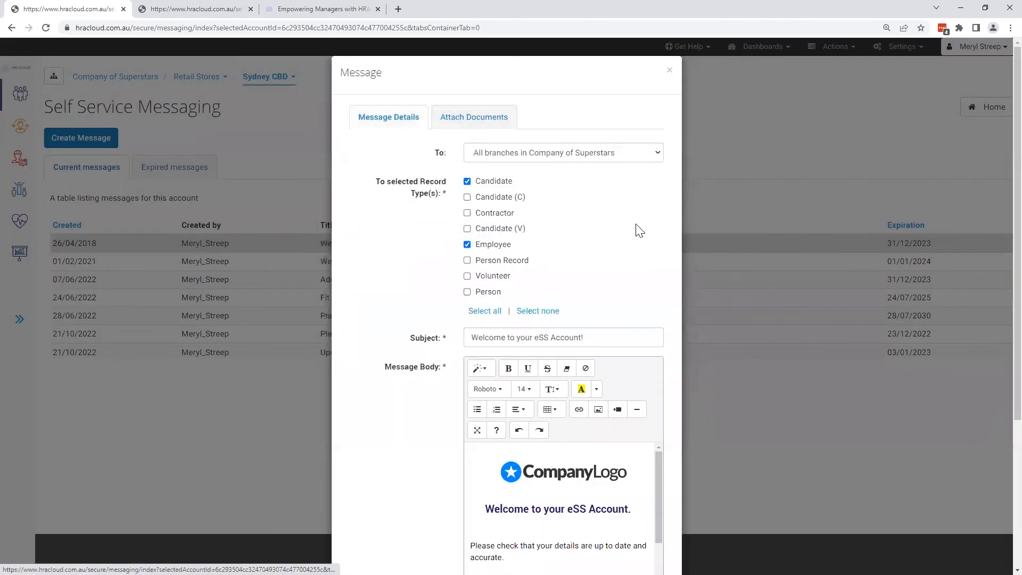
{"action": "scroll", "coordinate": [635, 241], "scroll_direction": "down", "scroll_amount": 4}
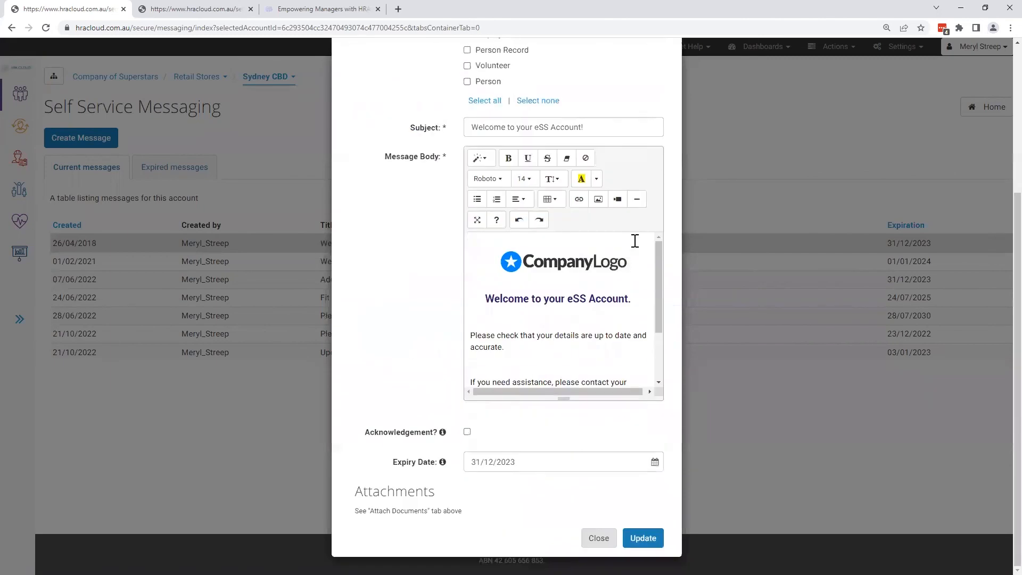
{"action": "scroll", "coordinate": [635, 240], "scroll_direction": "up", "scroll_amount": 4}
{"action": "left_click", "coordinate": [668, 72]}
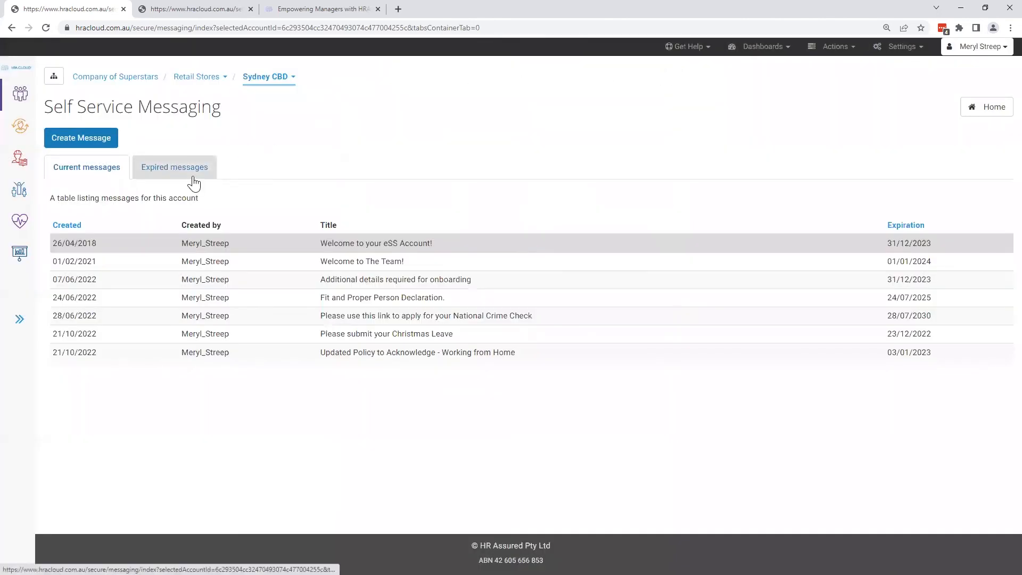
- Inspect the recipients, body, acknowledgement, expiry date and attachment of the expired message "Please acknowledge new Policy" and close it without updating
{"action": "left_click", "coordinate": [193, 183]}
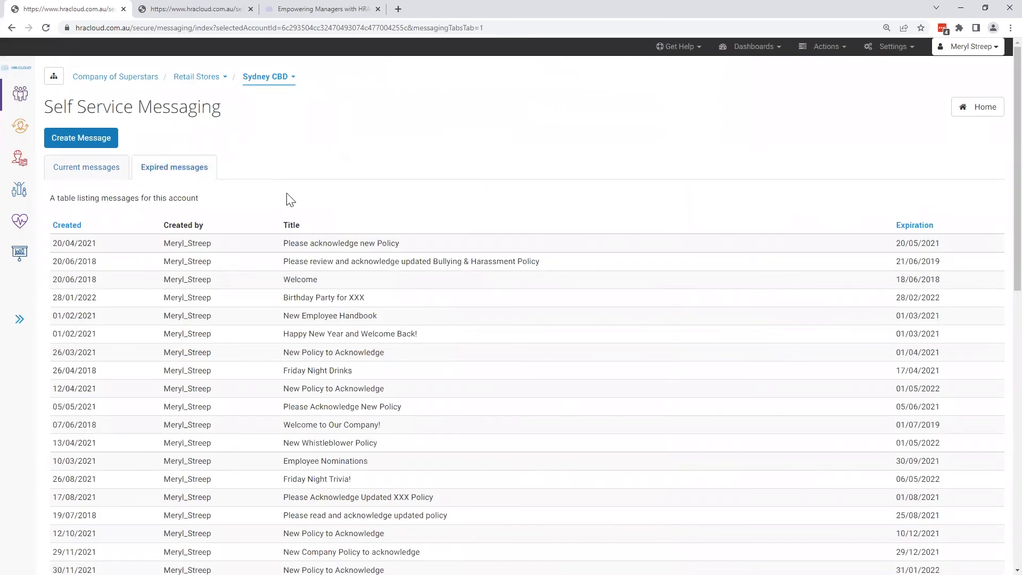
{"action": "left_click", "coordinate": [308, 243]}
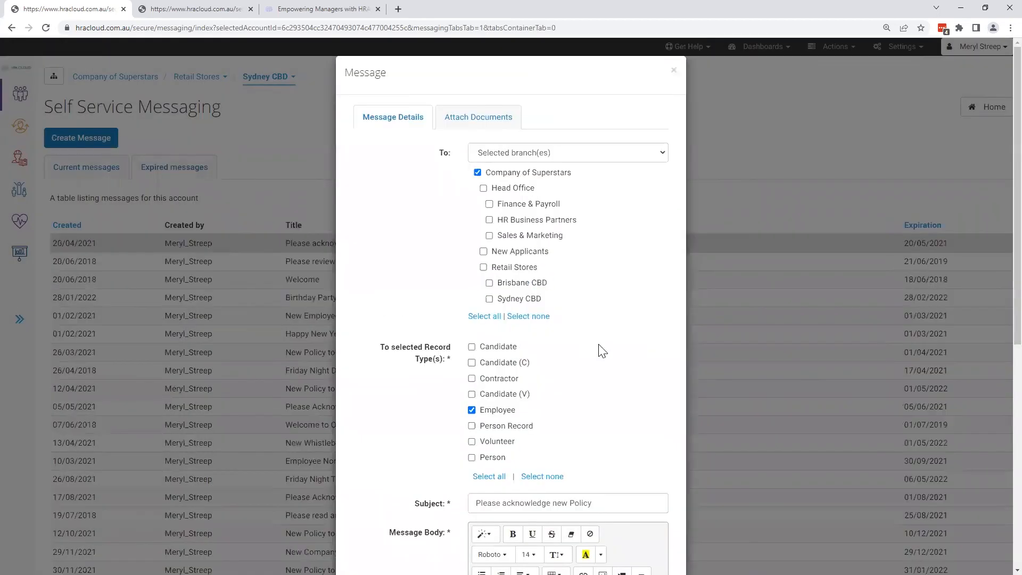
{"action": "scroll", "coordinate": [639, 362], "scroll_direction": "down", "scroll_amount": 5}
{"action": "scroll", "coordinate": [639, 362], "scroll_direction": "down", "scroll_amount": 1}
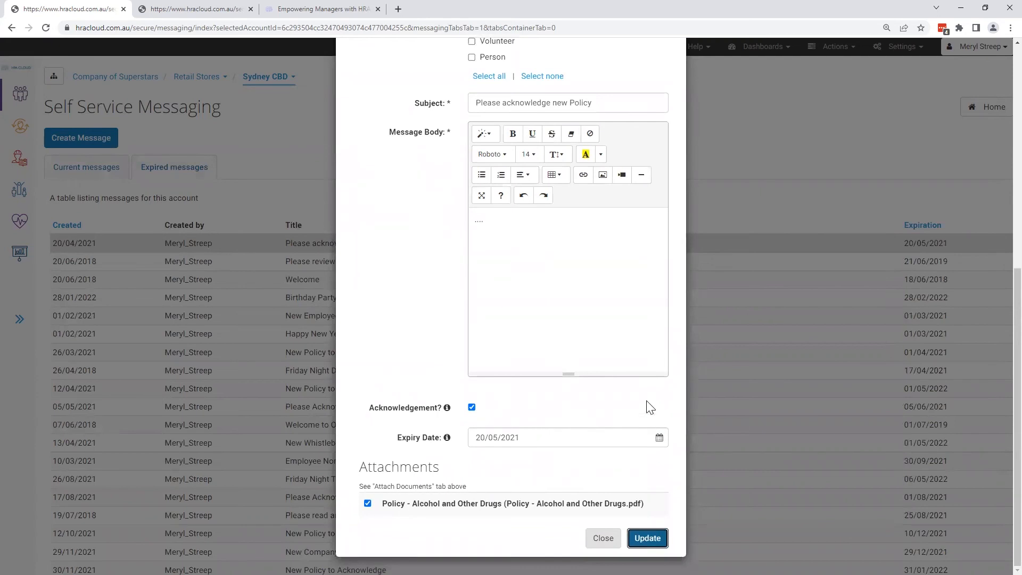
{"action": "scroll", "coordinate": [647, 404], "scroll_direction": "up", "scroll_amount": 8}
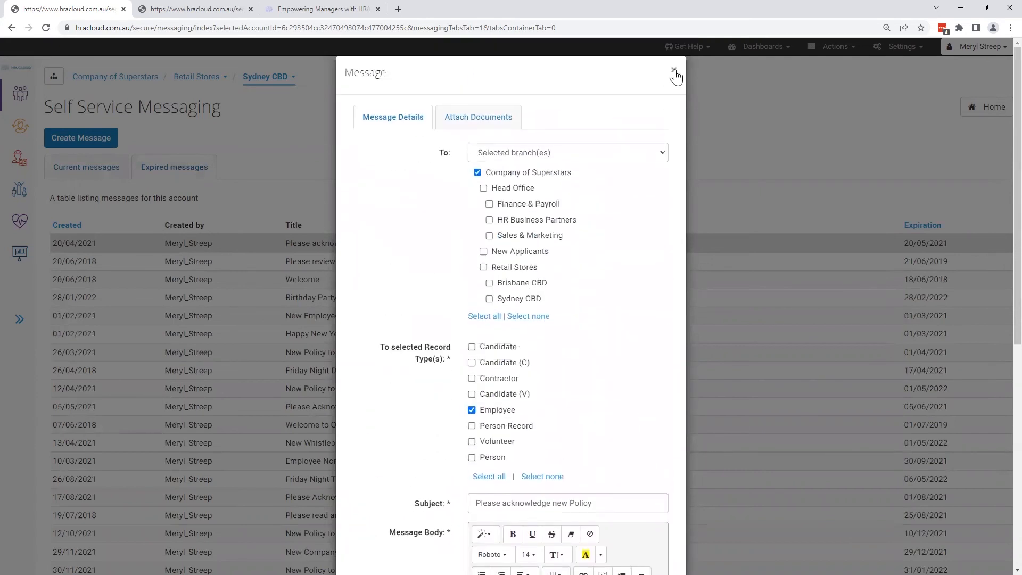
{"action": "left_click", "coordinate": [674, 65]}
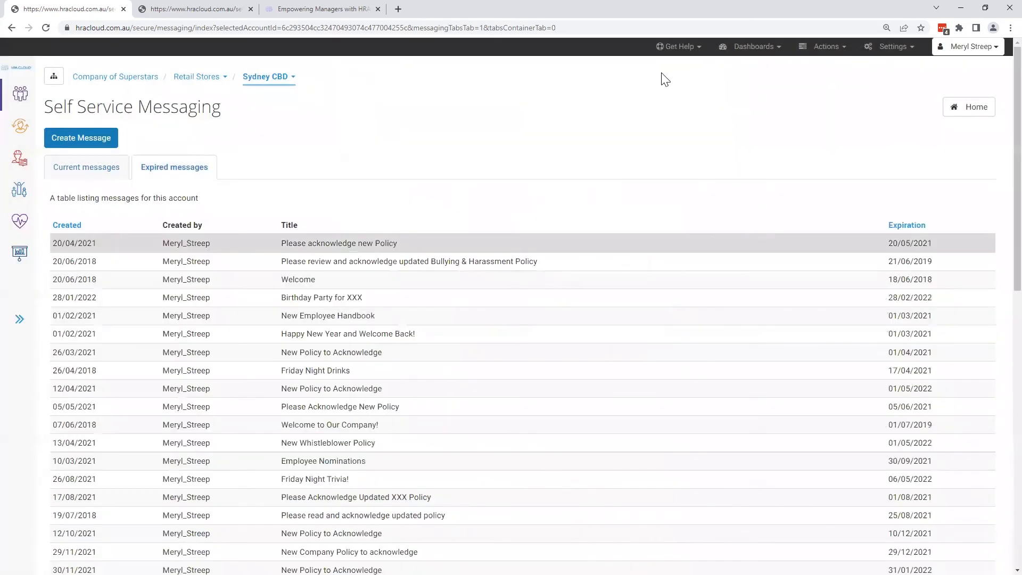
- Return to the home page, open the Retail Assistant Store Manager's employee file and review the employee details and More Actions options
{"action": "left_click", "coordinate": [981, 111]}
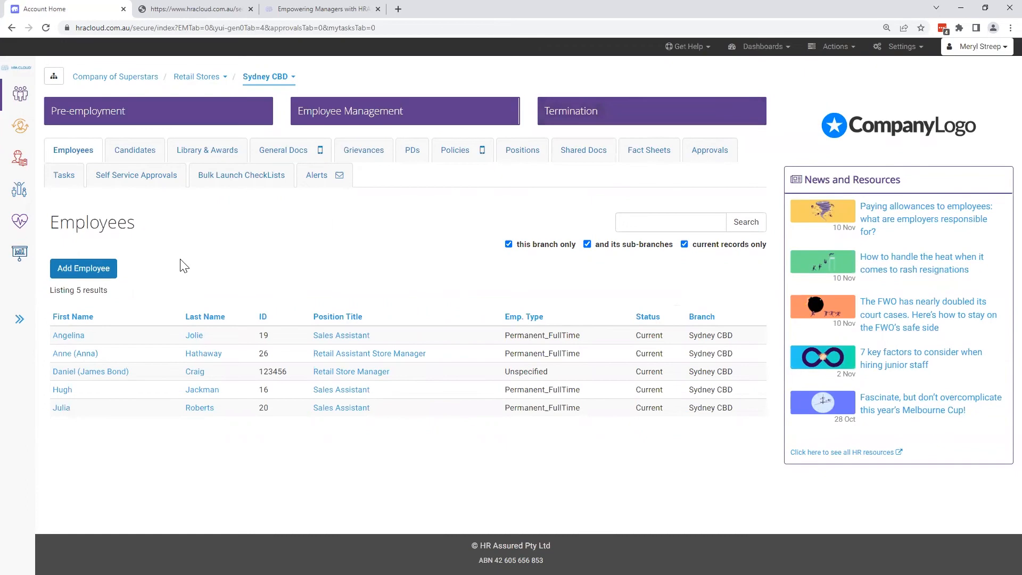
{"action": "left_click", "coordinate": [71, 356]}
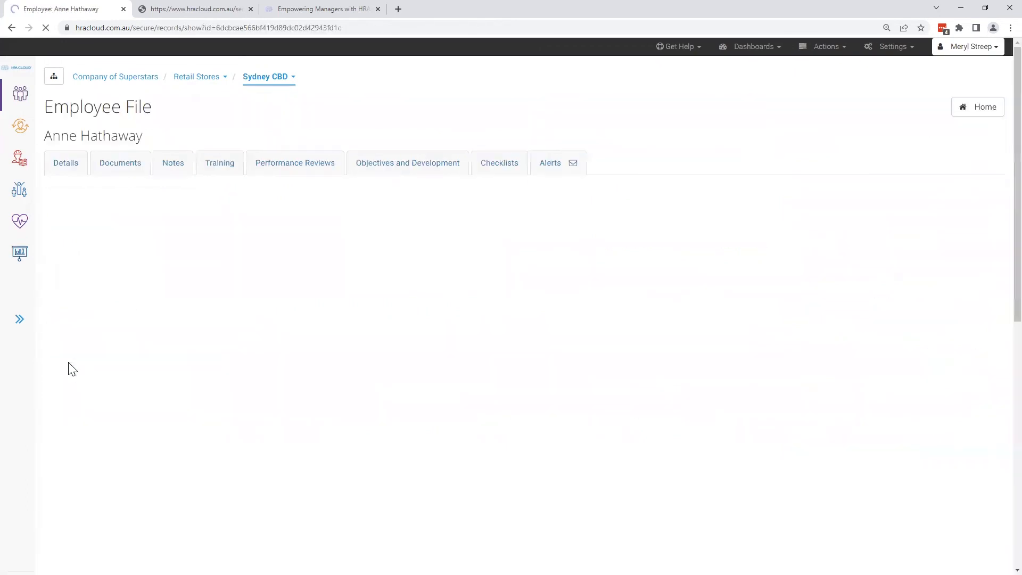
{"action": "left_click", "coordinate": [66, 165]}
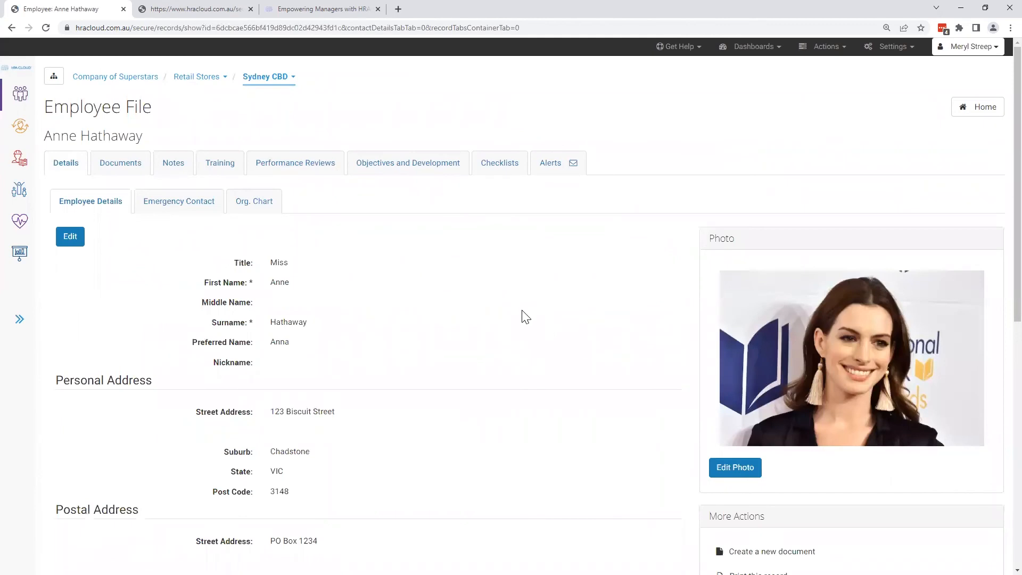
{"action": "scroll", "coordinate": [664, 352], "scroll_direction": "down", "scroll_amount": 5}
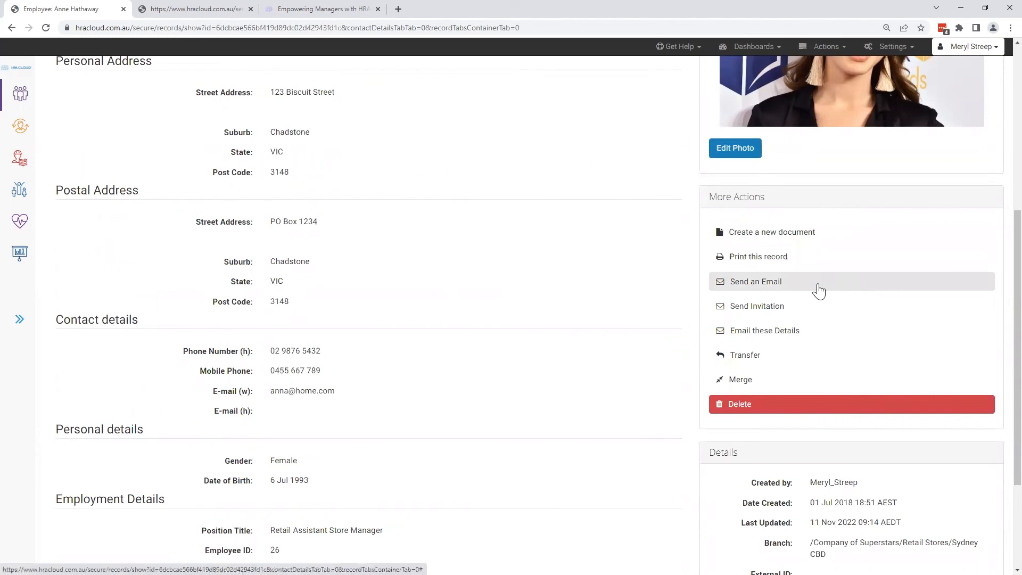
{"action": "scroll", "coordinate": [819, 290], "scroll_direction": "up", "scroll_amount": 5}
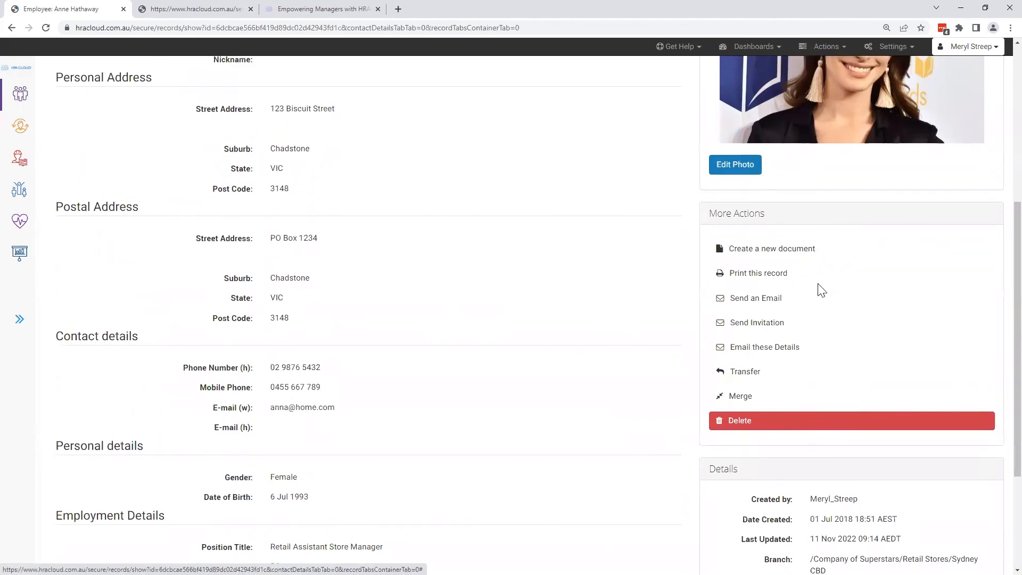
- Start an invitation from the employee's notes, review its event, description and attachment fields, and close it without sending
{"action": "left_click", "coordinate": [184, 170]}
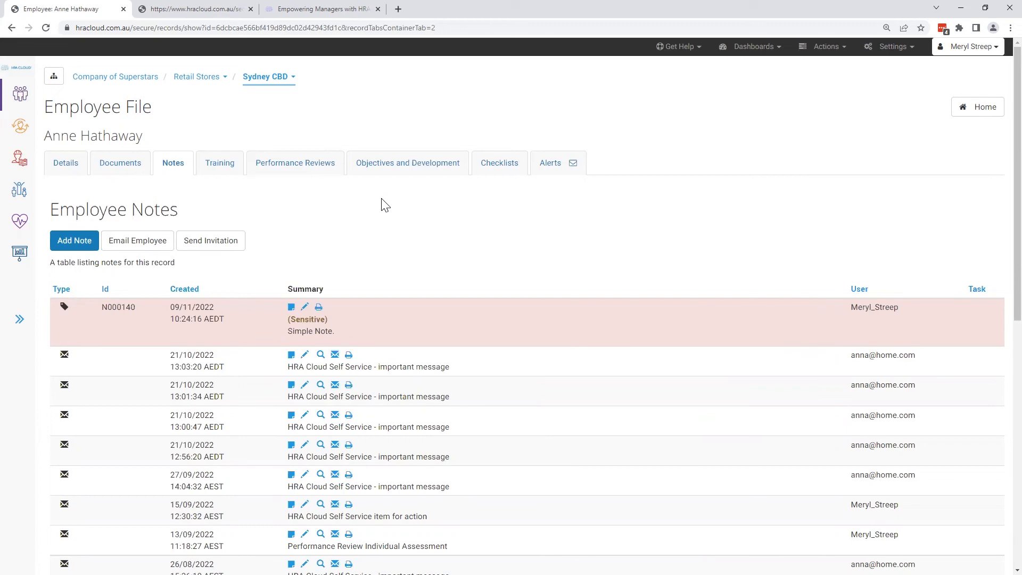
{"action": "left_click", "coordinate": [230, 254]}
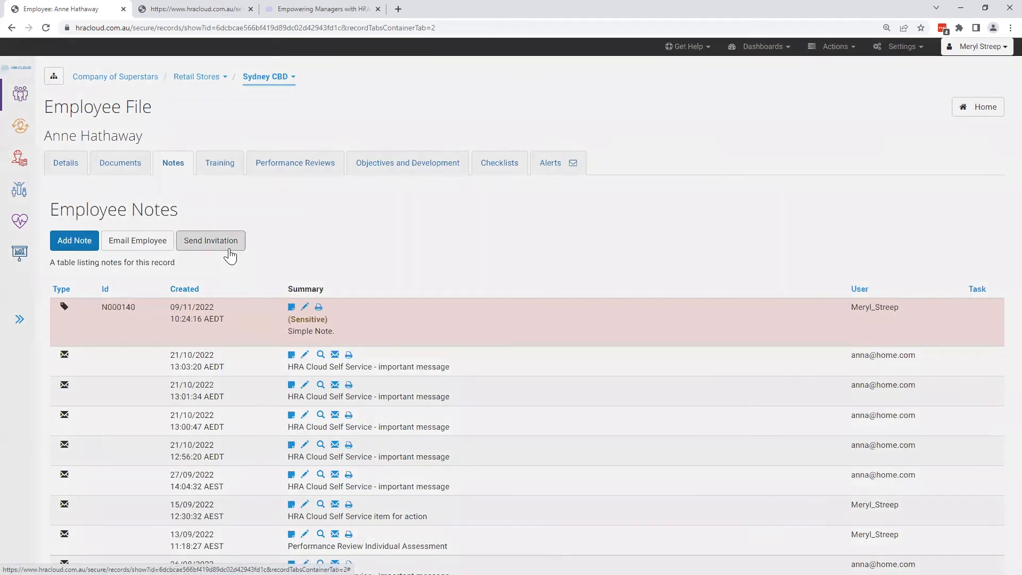
{"action": "scroll", "coordinate": [723, 365], "scroll_direction": "down", "scroll_amount": 1}
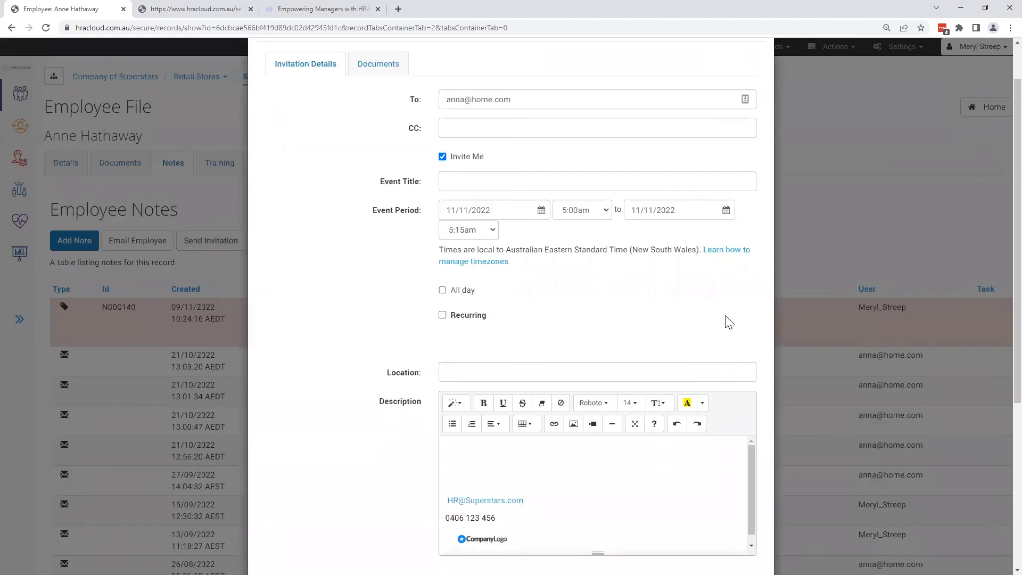
{"action": "scroll", "coordinate": [728, 312], "scroll_direction": "down", "scroll_amount": 3}
{"action": "scroll", "coordinate": [729, 309], "scroll_direction": "down", "scroll_amount": 2}
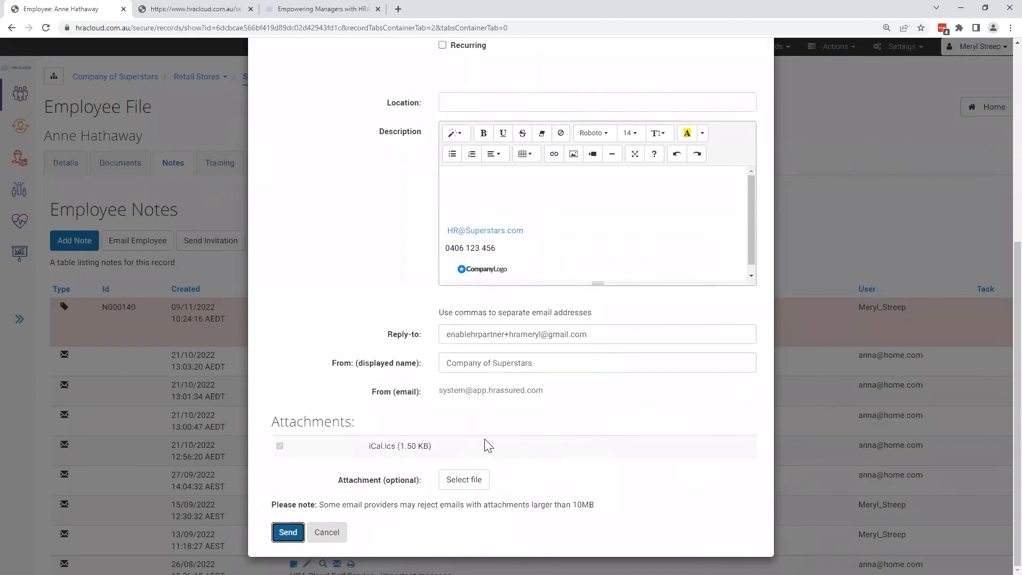
{"action": "scroll", "coordinate": [487, 446], "scroll_direction": "up", "scroll_amount": 6}
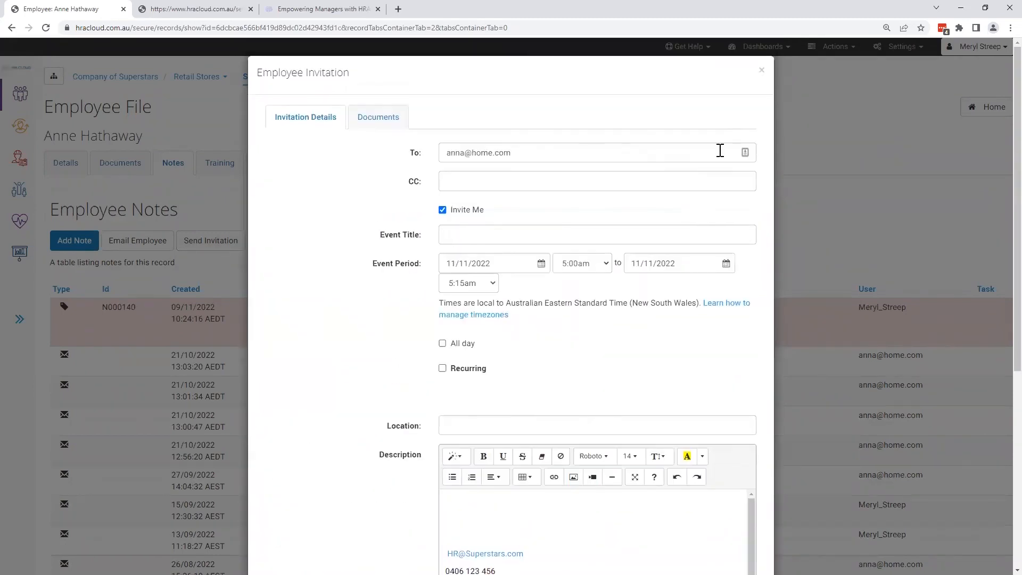
{"action": "left_click", "coordinate": [762, 70]}
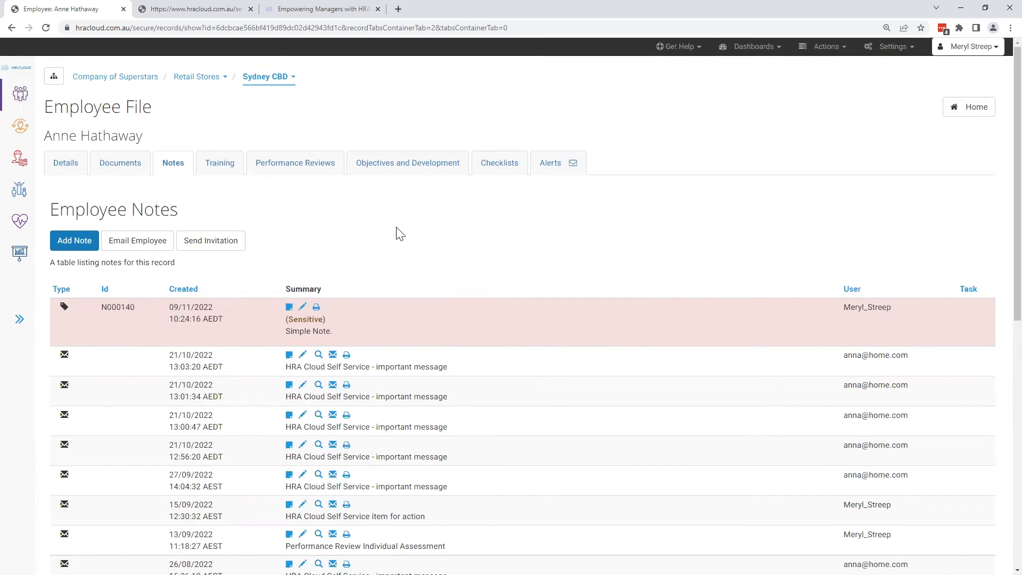
- Draft a note assigned to the employee in self service with document attachment allowed, and close it without creating the note
{"action": "left_click", "coordinate": [87, 248]}
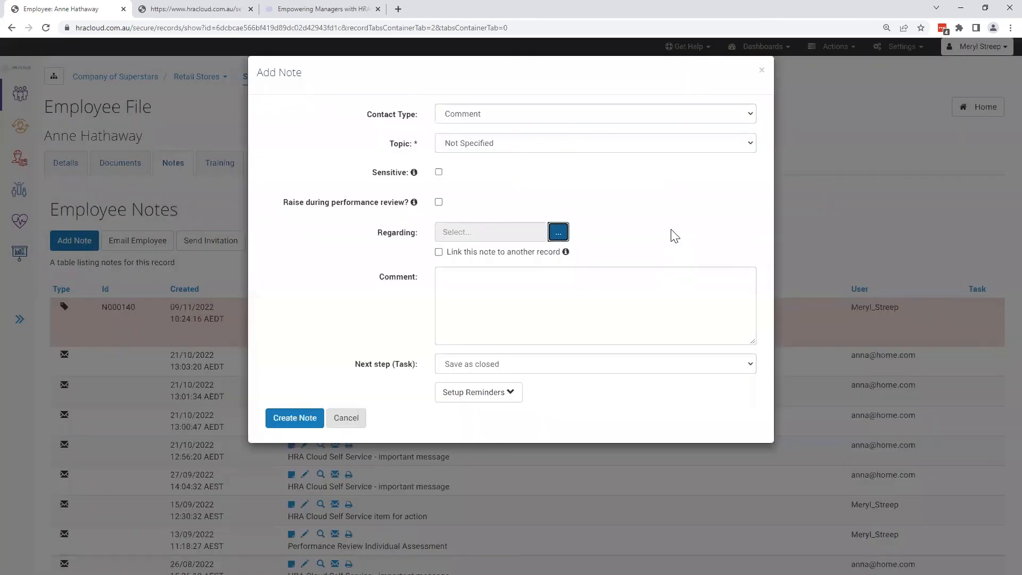
{"action": "left_click", "coordinate": [629, 367]}
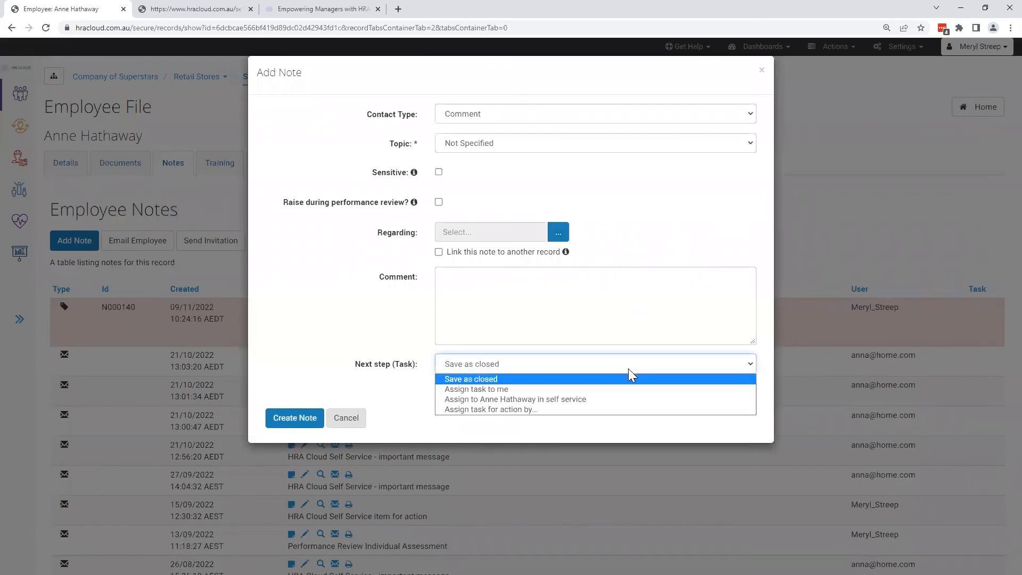
{"action": "left_click", "coordinate": [617, 399]}
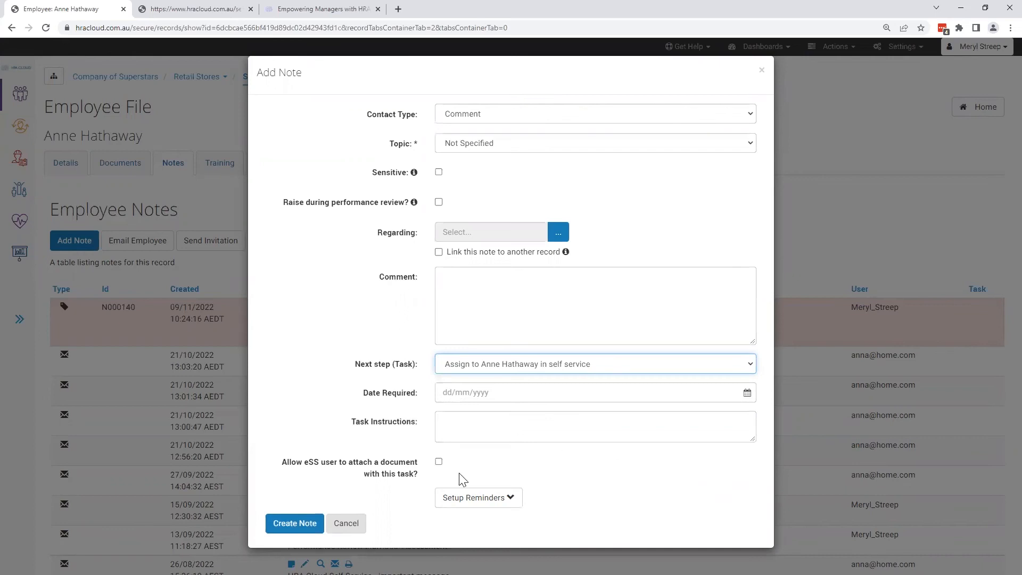
{"action": "left_click", "coordinate": [438, 461]}
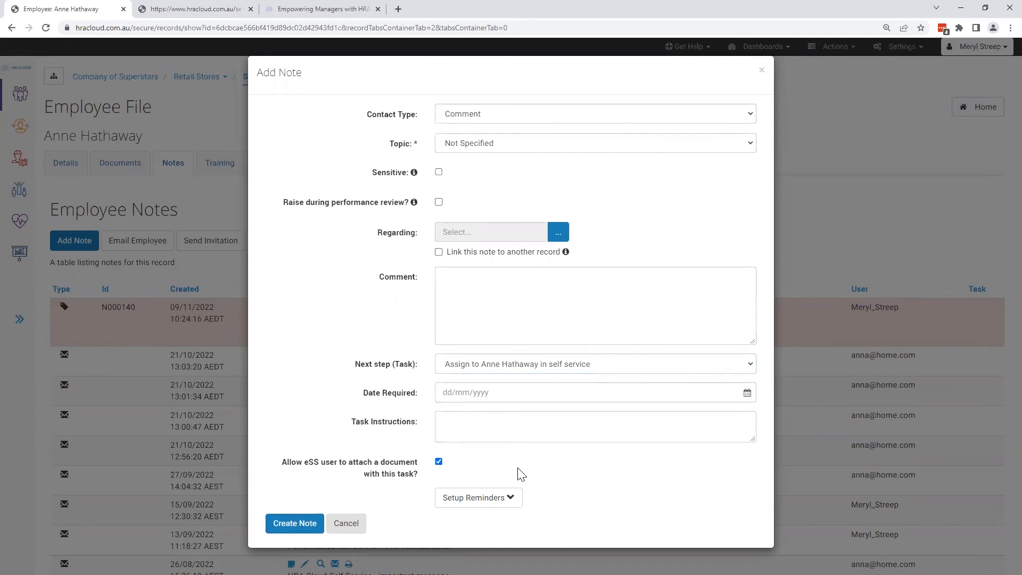
{"action": "left_click", "coordinate": [762, 71]}
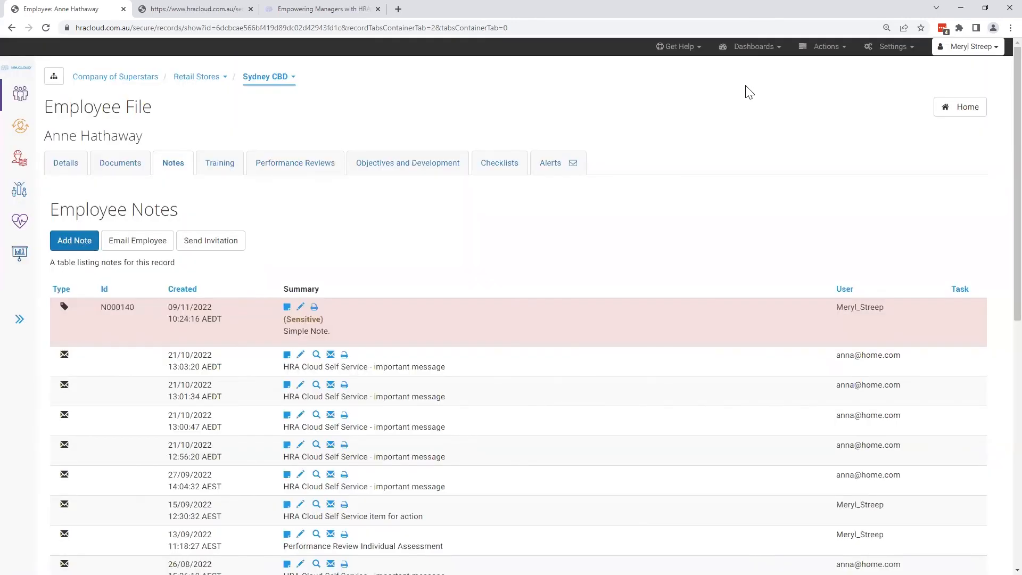
- Open the First Aid Certificate from the employee's documents and view the form for assigning it as an eSS task
{"action": "left_click", "coordinate": [122, 172]}
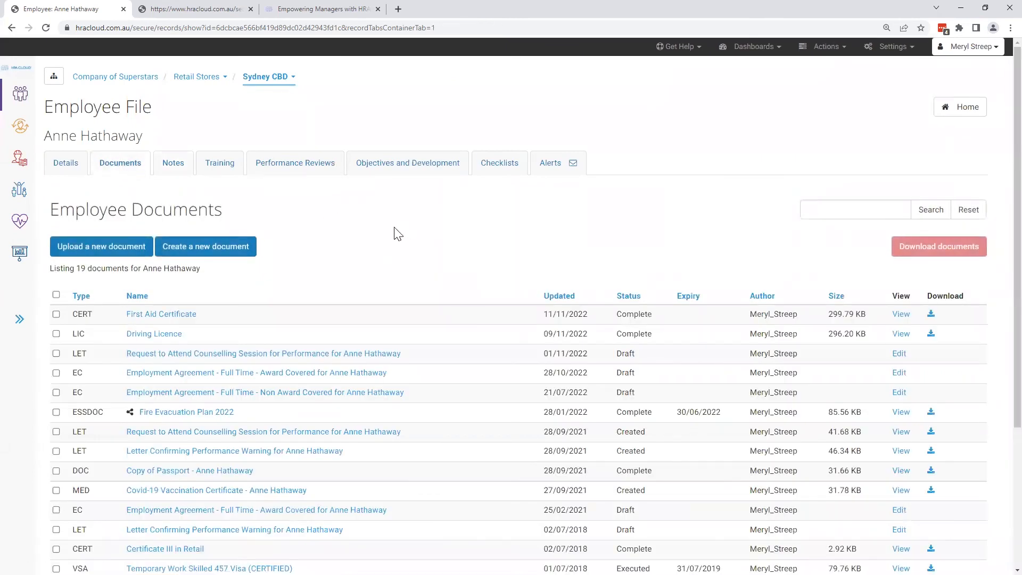
{"action": "left_click", "coordinate": [185, 322]}
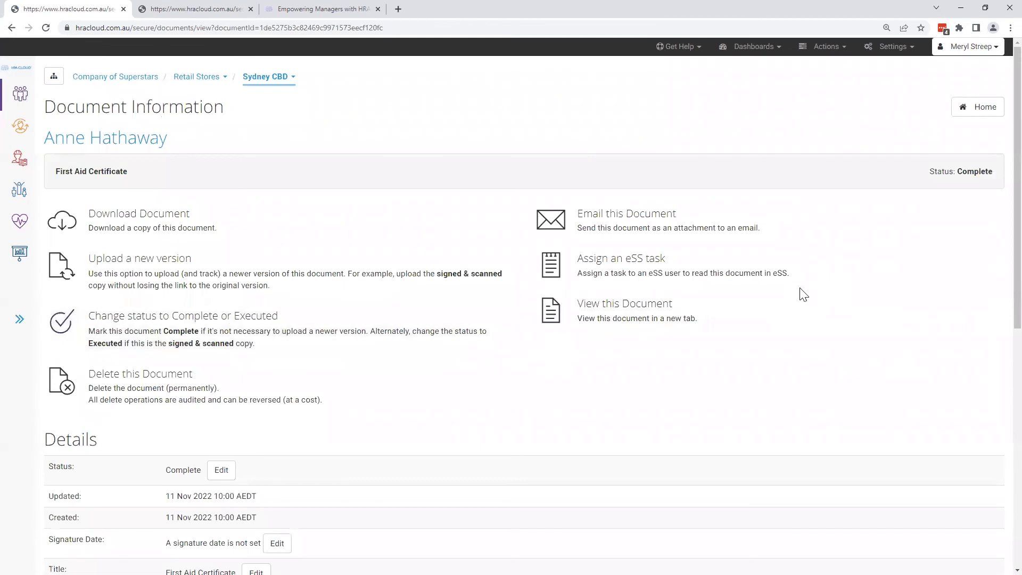
{"action": "left_click", "coordinate": [803, 280]}
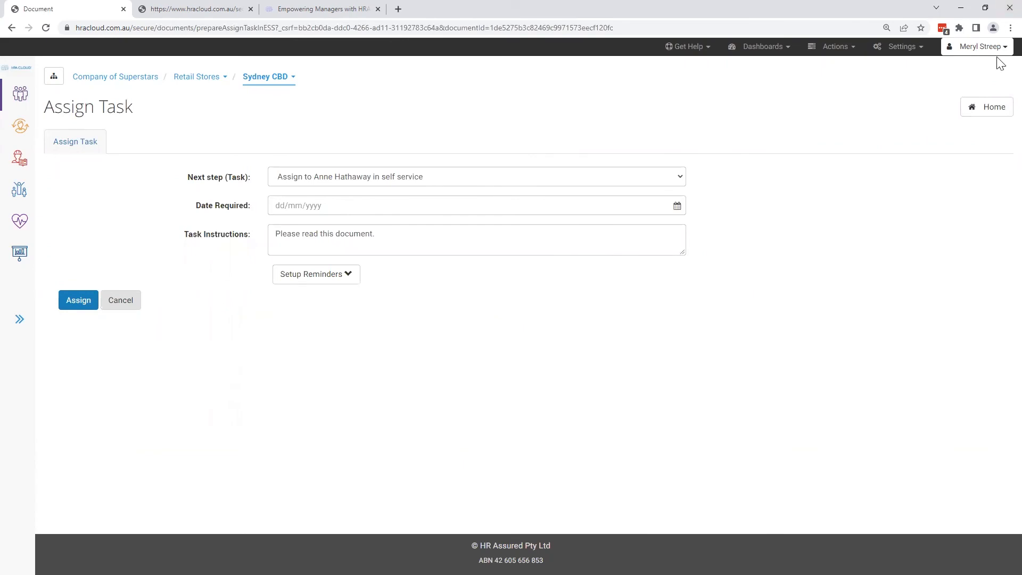
- Return home to the personal tasks, inspect the management options of "Please read this document and let me know you thoughts." and cancel
{"action": "left_click", "coordinate": [990, 109]}
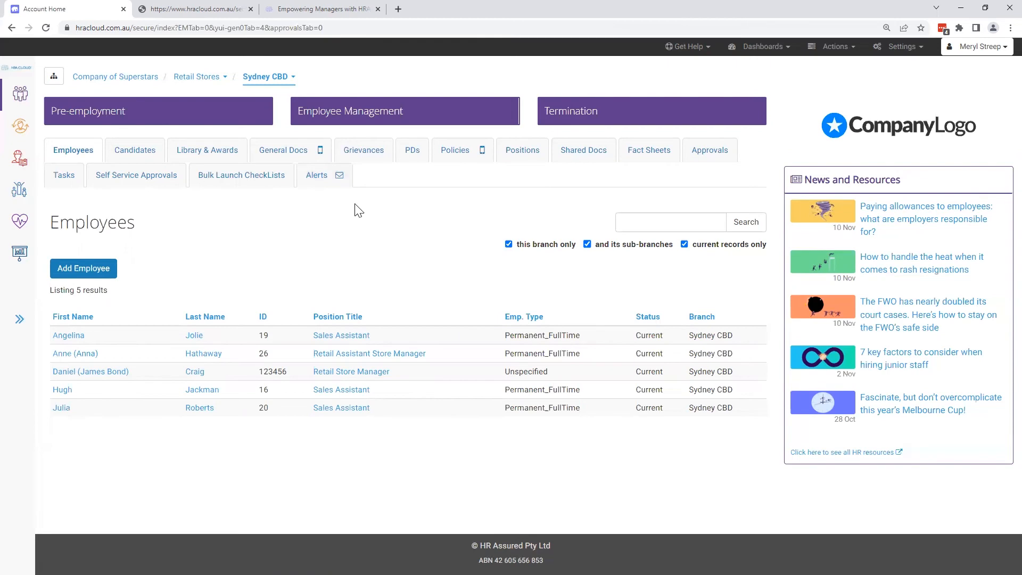
{"action": "left_click", "coordinate": [60, 180]}
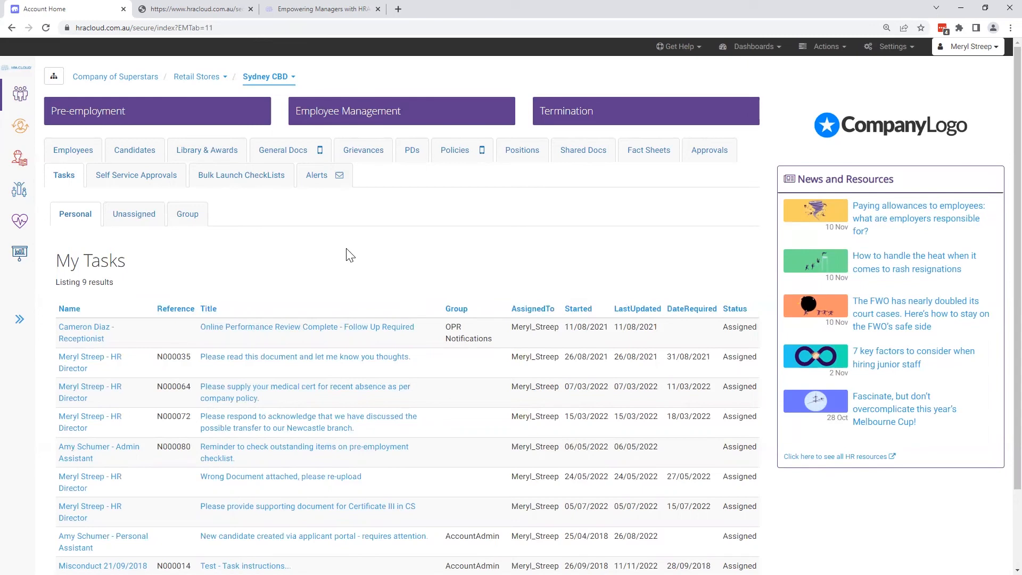
{"action": "left_click", "coordinate": [353, 358]}
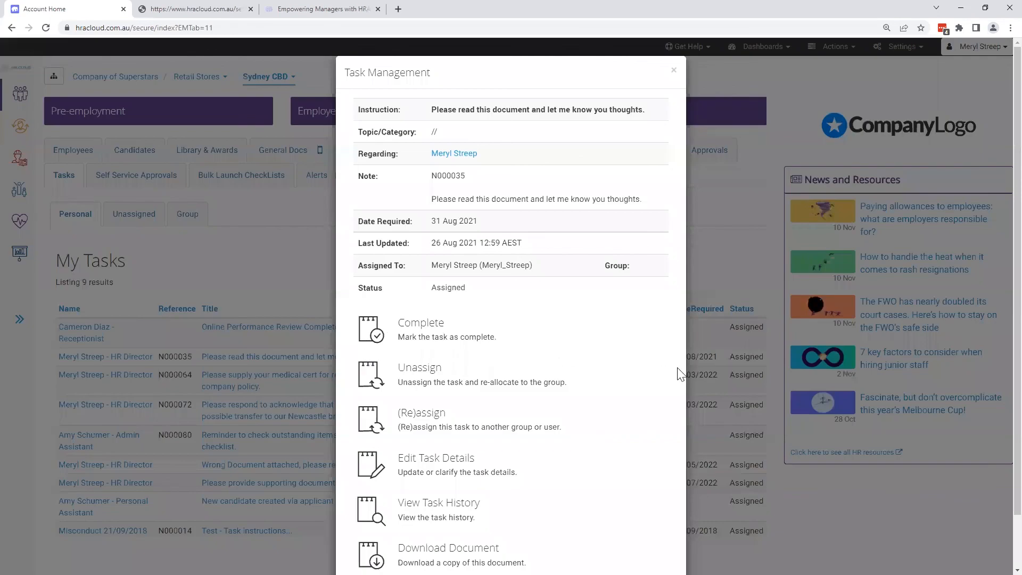
{"action": "scroll", "coordinate": [681, 373], "scroll_direction": "down", "scroll_amount": 2}
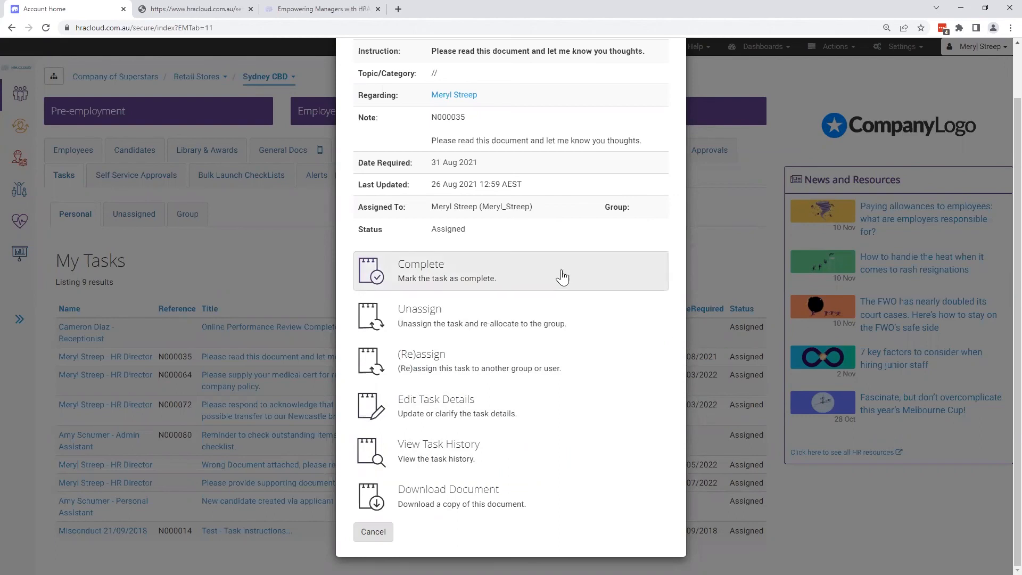
{"action": "left_click", "coordinate": [373, 532]}
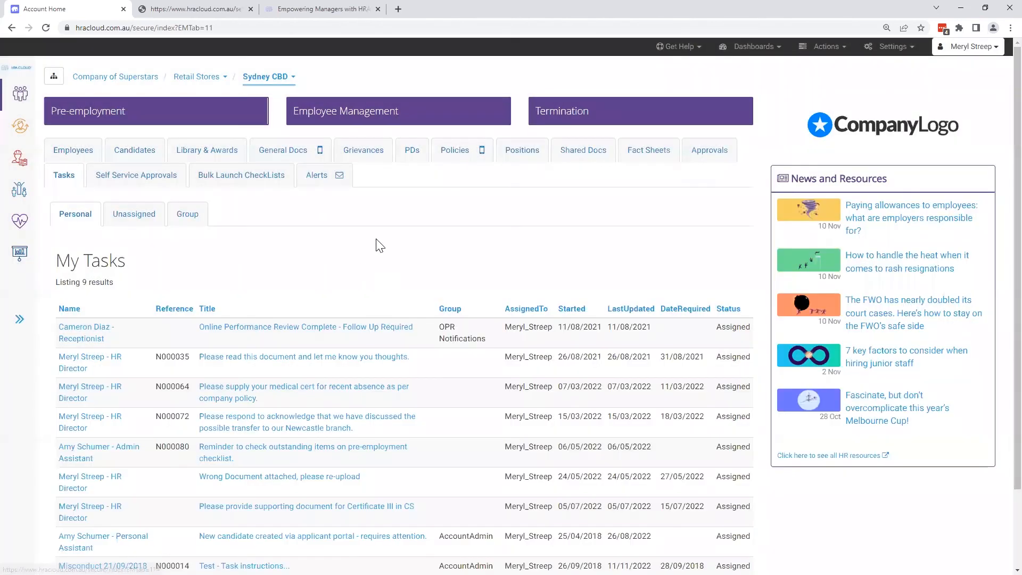
- Show the Self Service Approvals list, select all pending changes to view the bulk Approve and Reject options, and clear the selection
{"action": "left_click", "coordinate": [175, 187]}
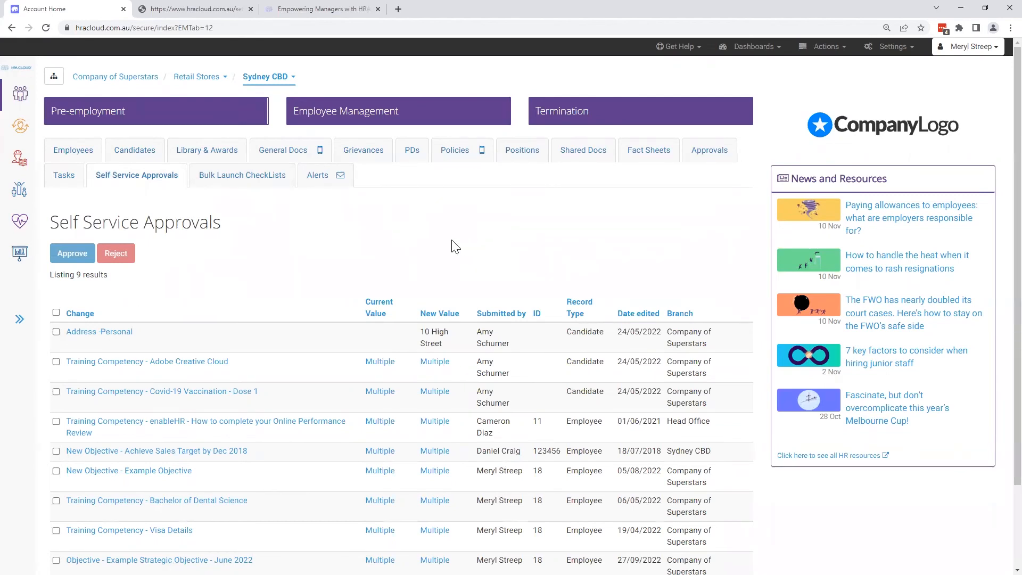
{"action": "left_click", "coordinate": [55, 313]}
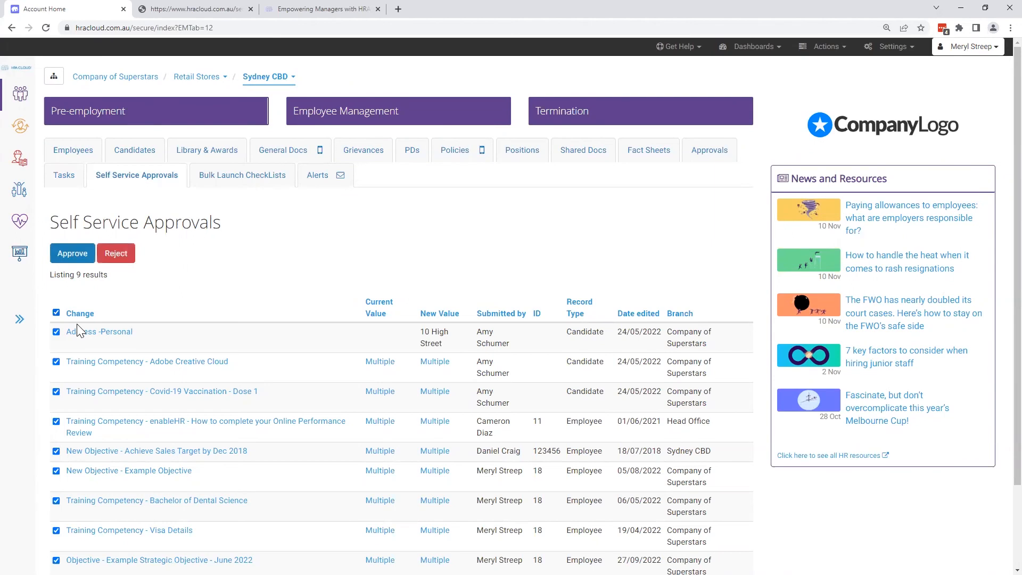
{"action": "scroll", "coordinate": [187, 292], "scroll_direction": "down", "scroll_amount": 2}
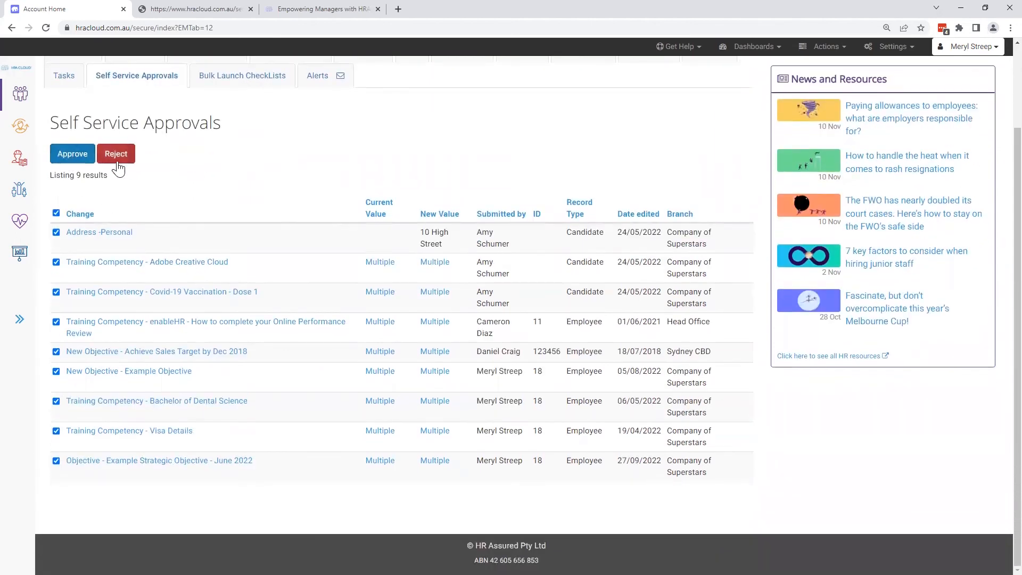
{"action": "left_click", "coordinate": [56, 213]}
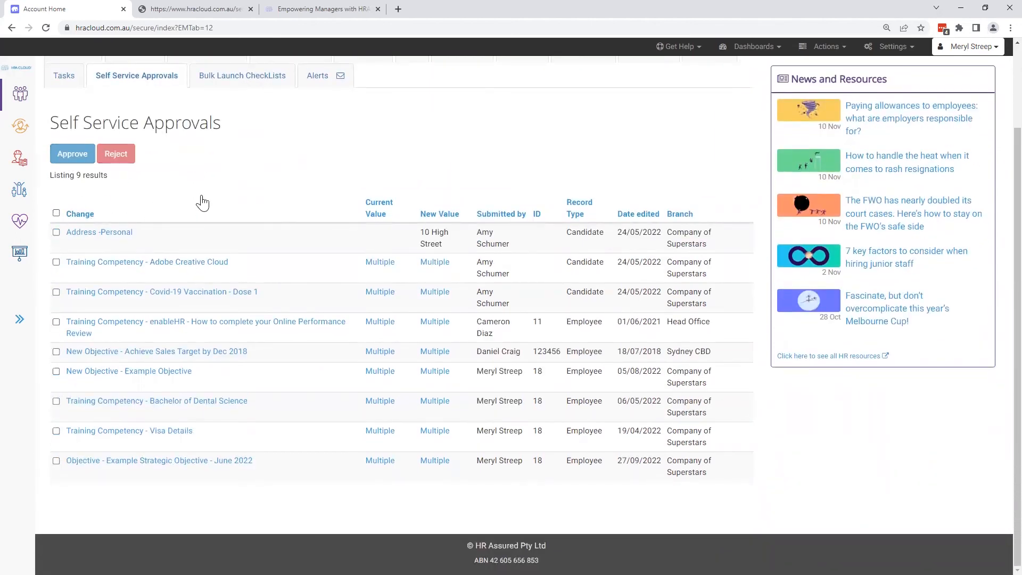
- Open the pending personal address change, view its approval and rejection options, and close it without a decision
{"action": "left_click", "coordinate": [116, 235]}
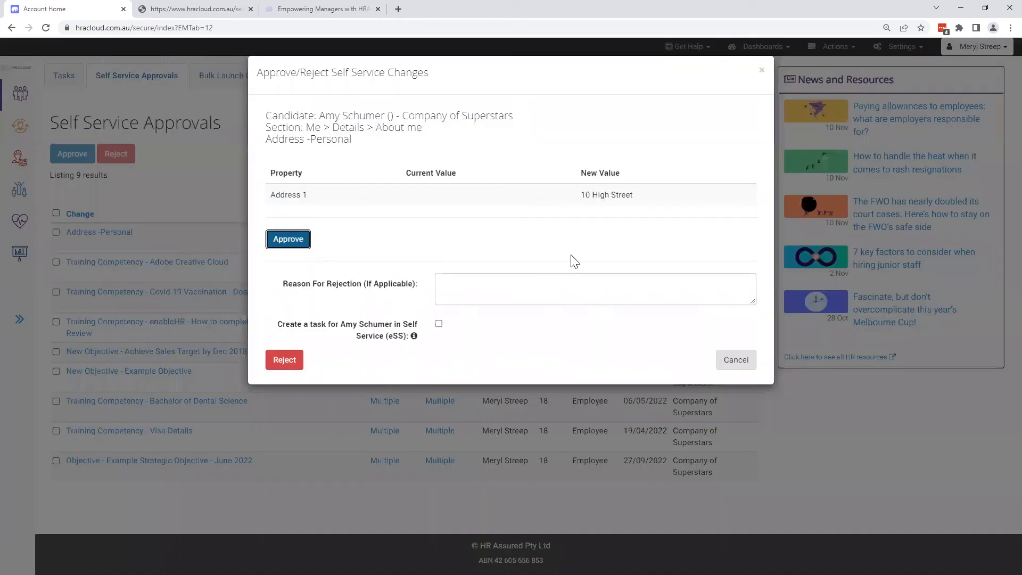
{"action": "left_click", "coordinate": [520, 288]}
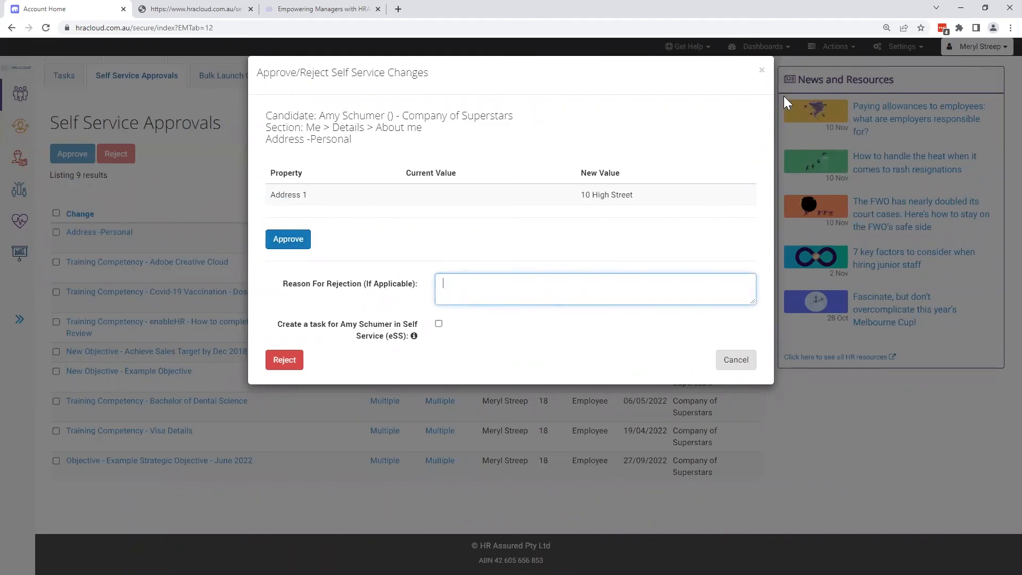
{"action": "left_click", "coordinate": [762, 70]}
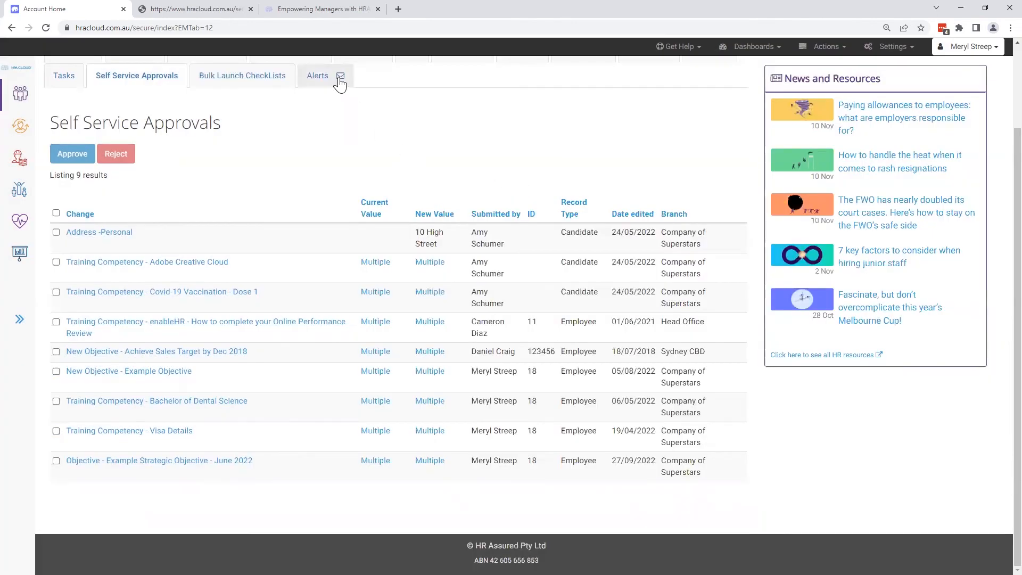
- Show the branch alerts with their in-application and email subscription options, and display the approval requests for action
{"action": "left_click", "coordinate": [319, 77]}
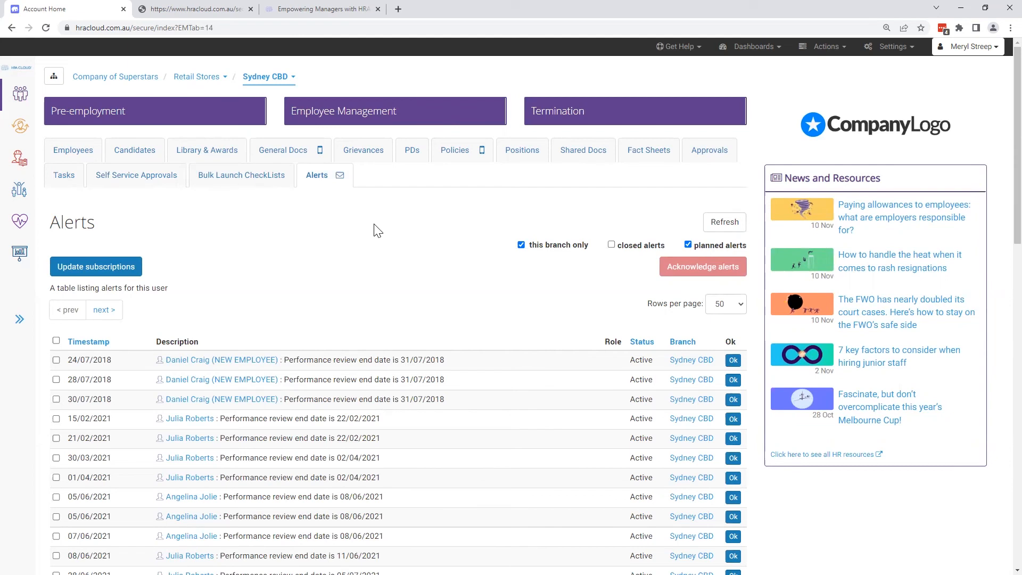
{"action": "left_click", "coordinate": [140, 272]}
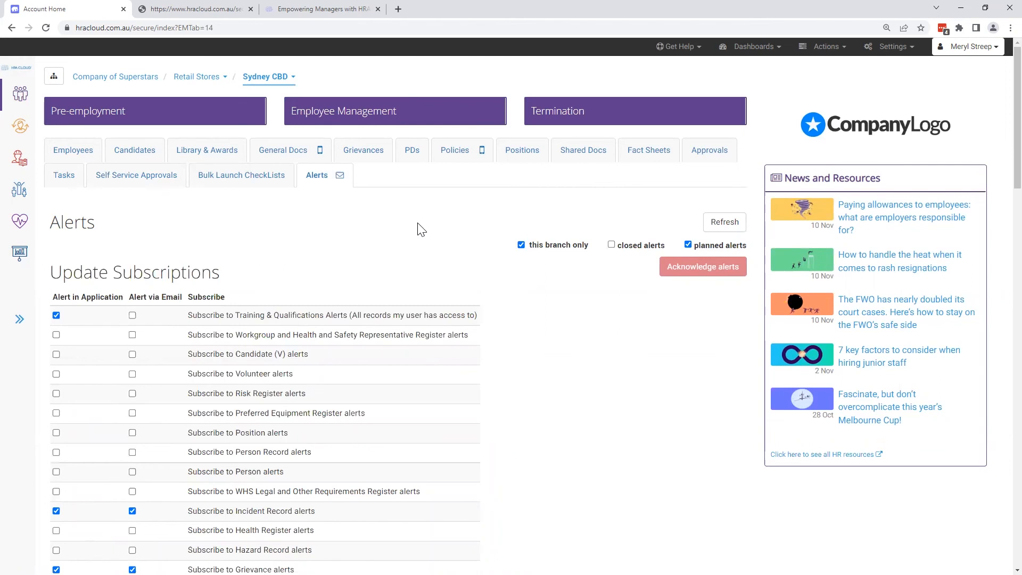
{"action": "scroll", "coordinate": [420, 229], "scroll_direction": "down", "scroll_amount": 2}
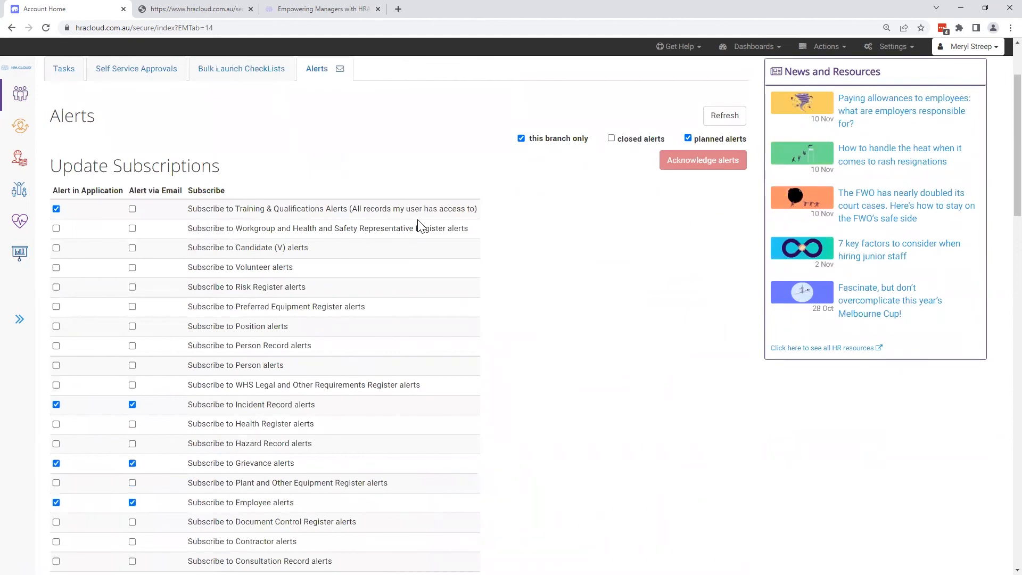
{"action": "scroll", "coordinate": [418, 226], "scroll_direction": "up", "scroll_amount": 2}
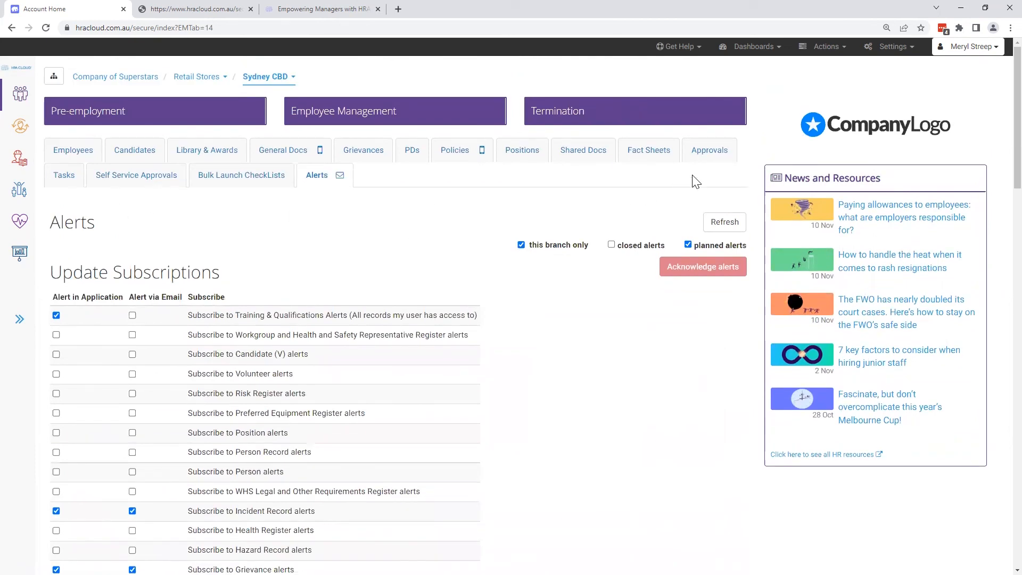
{"action": "left_click", "coordinate": [708, 159]}
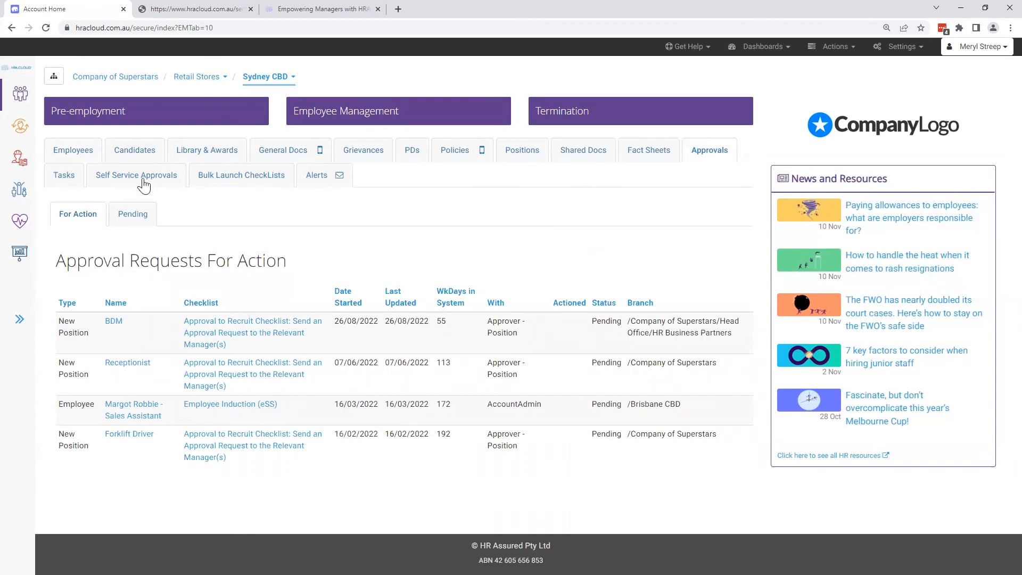
- Initiate a Pre-employment Documentation Checklist (eSS) for the Admin Assistant candidate, listing current candidates beyond this branch and its sub-branches
{"action": "left_click", "coordinate": [94, 154]}
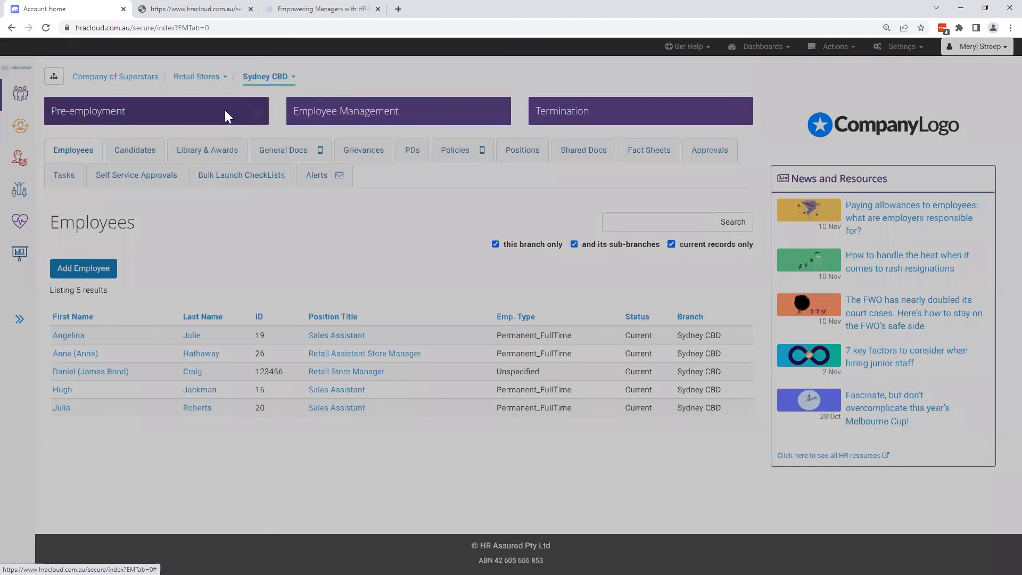
{"action": "left_click", "coordinate": [224, 112]}
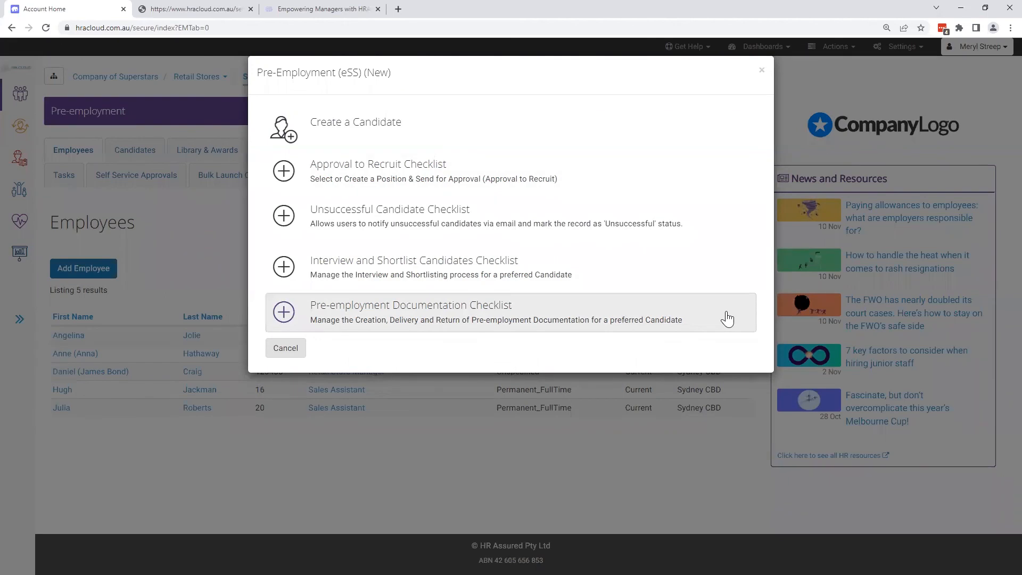
{"action": "left_click", "coordinate": [284, 313]}
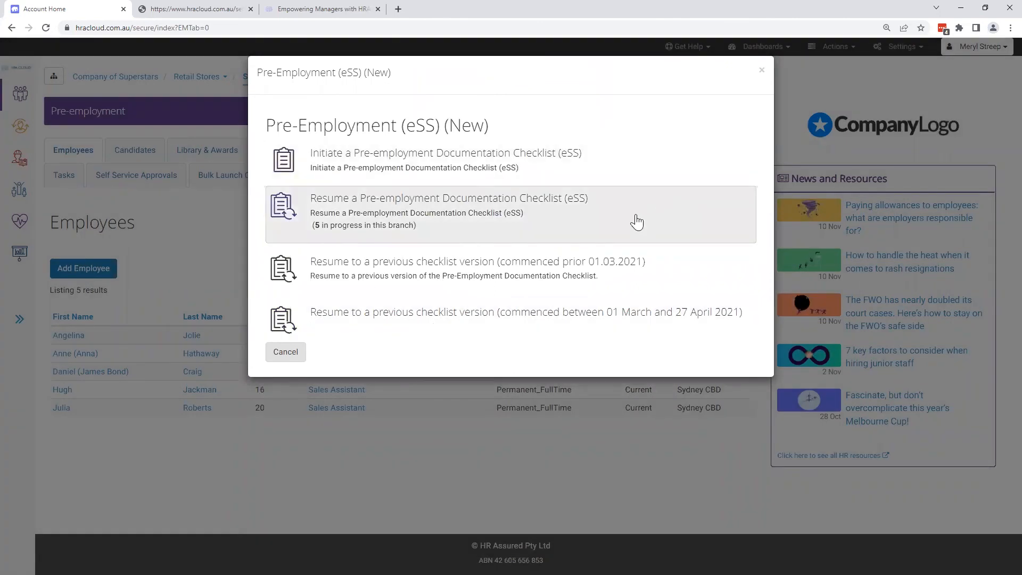
{"action": "left_click", "coordinate": [617, 162]}
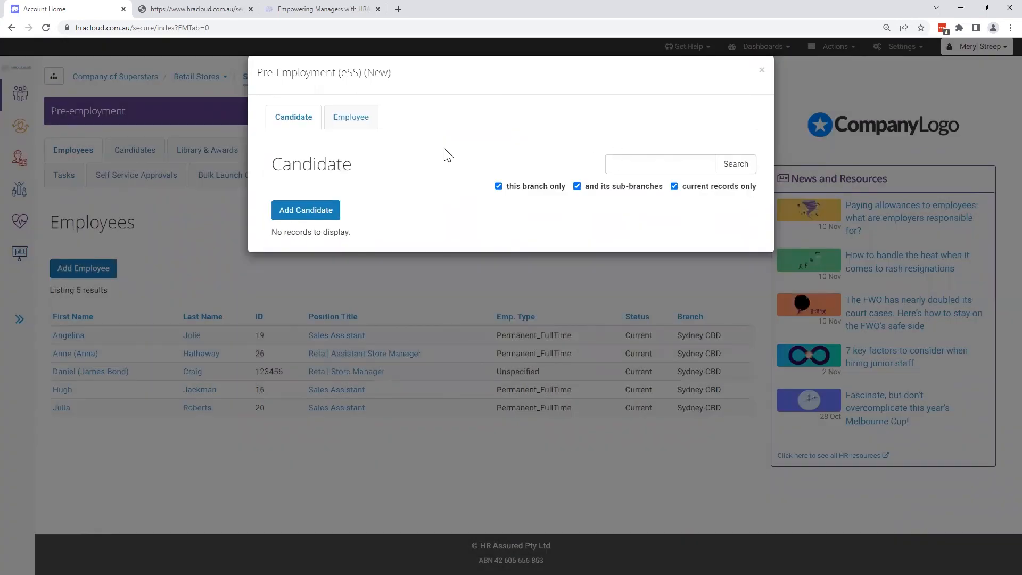
{"action": "left_click", "coordinate": [499, 186]}
{"action": "left_click", "coordinate": [576, 186]}
{"action": "left_click", "coordinate": [734, 165]}
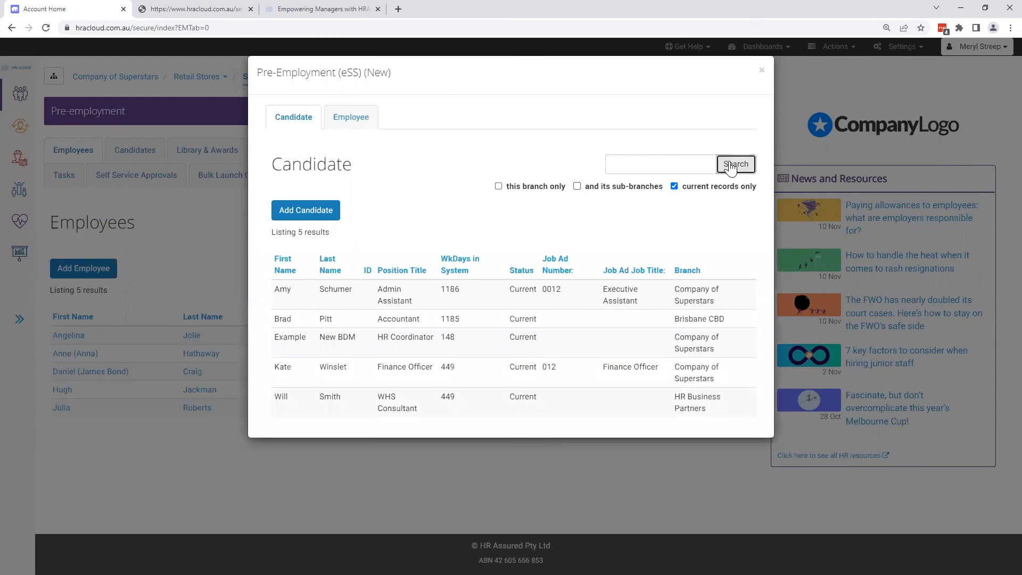
{"action": "left_click", "coordinate": [292, 303]}
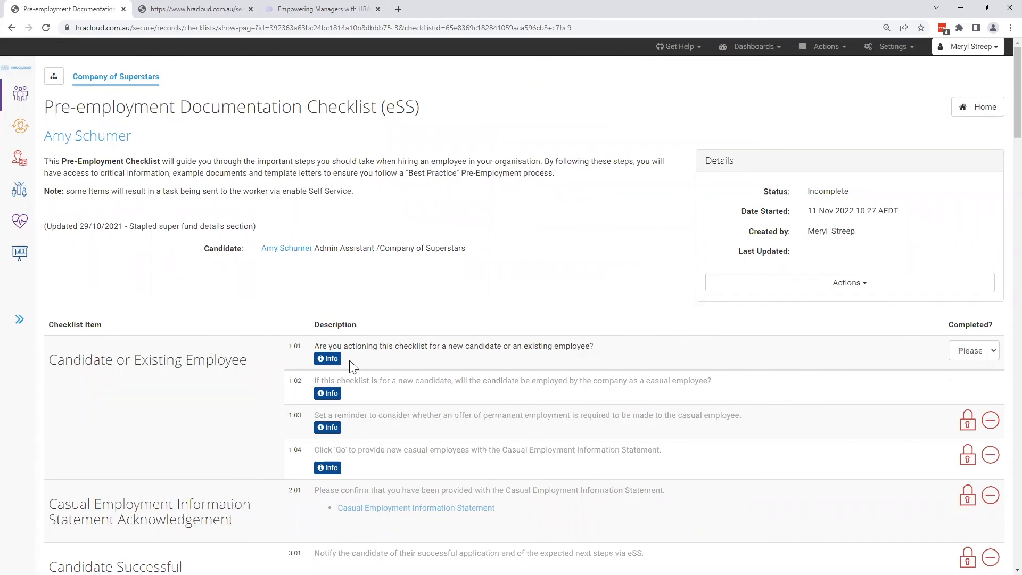
- Read the info for checklist item 1.01, answer it with Candidate, and answer the casual employment question 1.02 with No
{"action": "left_click", "coordinate": [335, 360]}
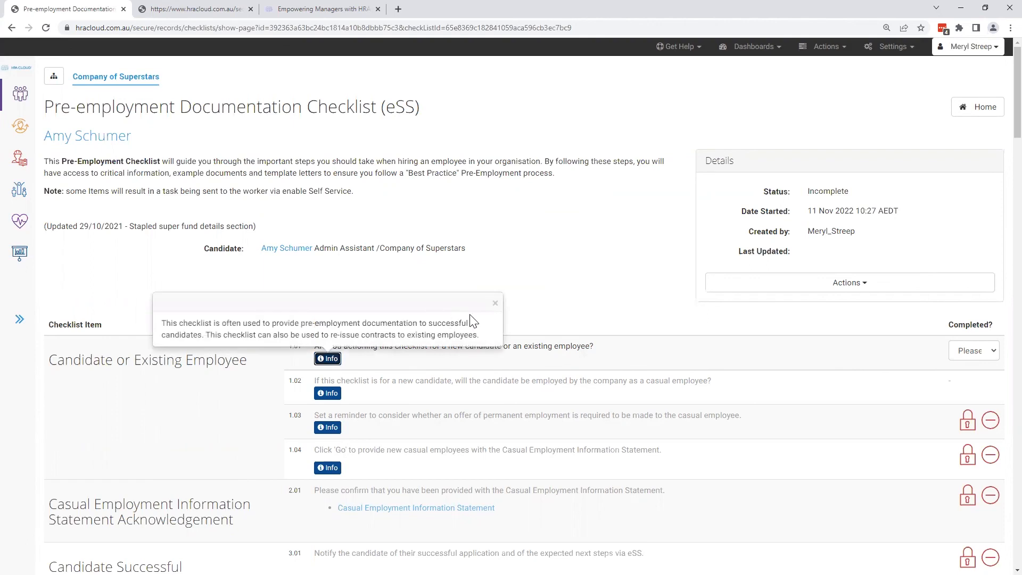
{"action": "left_click", "coordinate": [495, 304]}
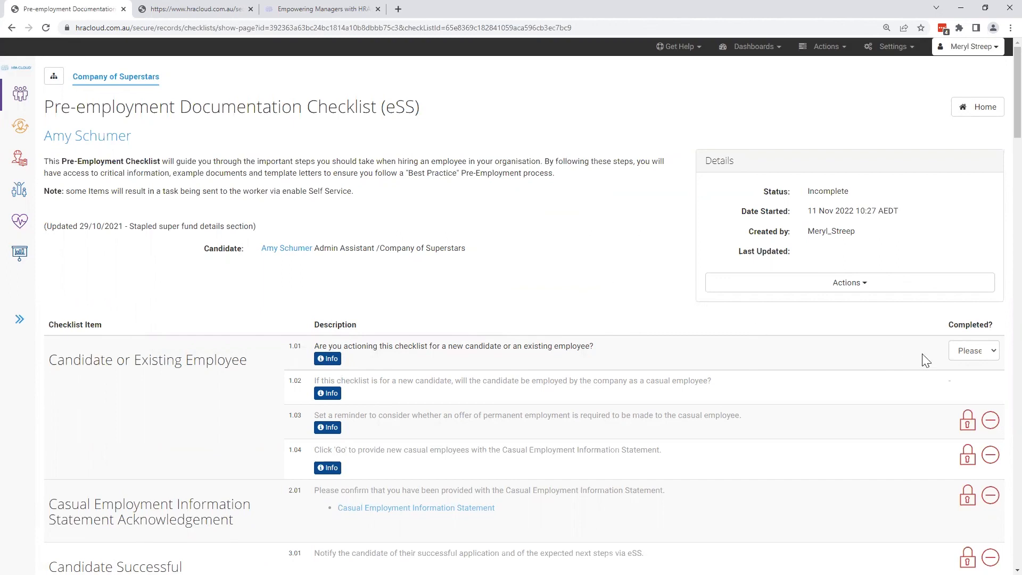
{"action": "left_click", "coordinate": [975, 353]}
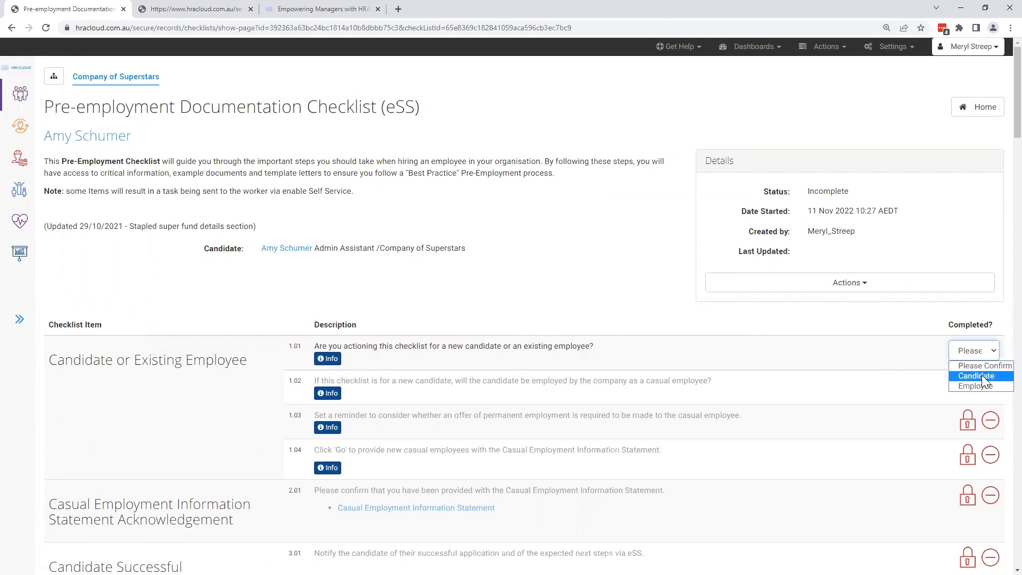
{"action": "left_click", "coordinate": [982, 376]}
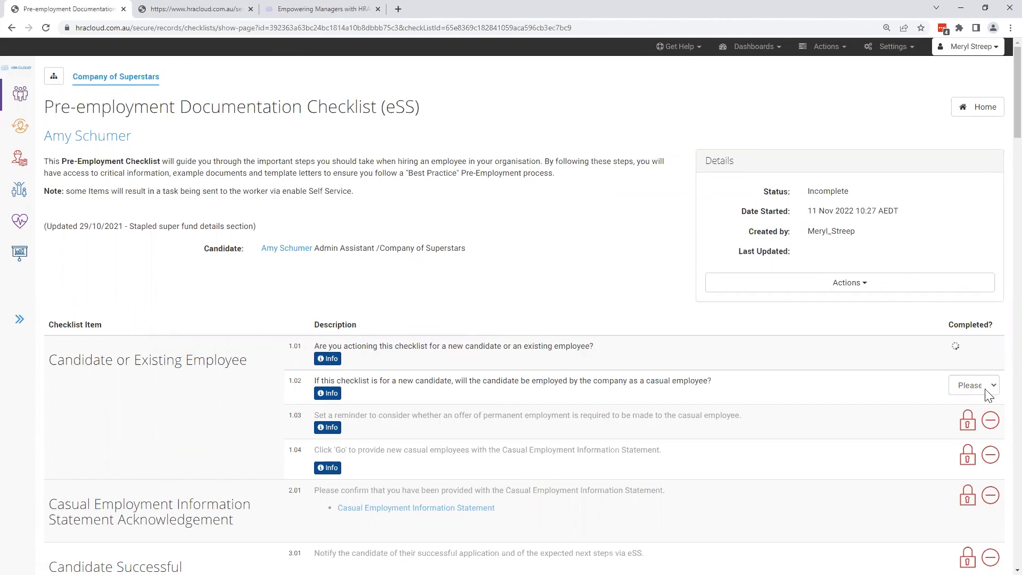
{"action": "left_click", "coordinate": [986, 387]}
{"action": "left_click", "coordinate": [977, 420]}
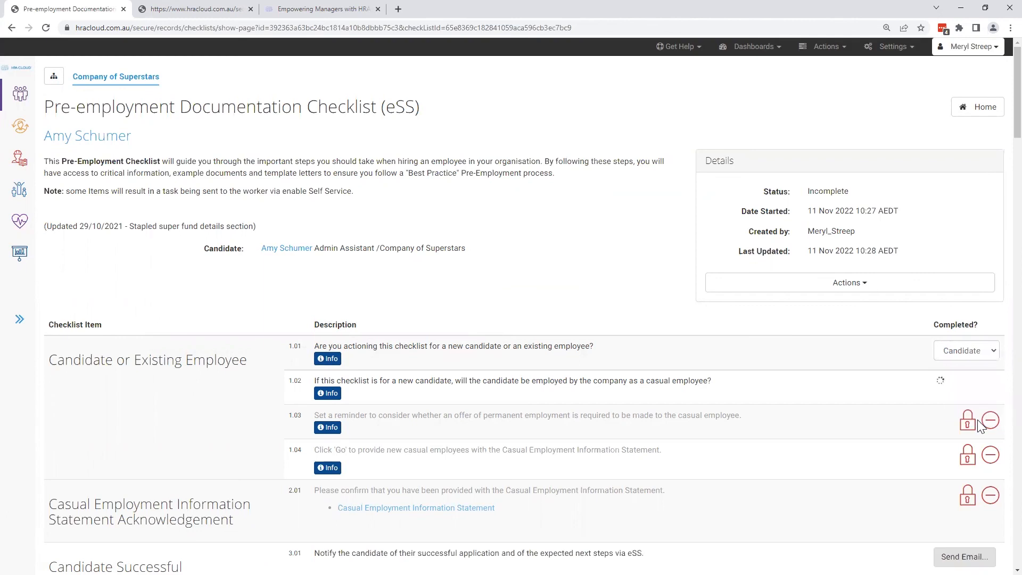
- Start the candidate's employment contract for Self Service signing from the "Employment Agreement - Full Time - Award Covered - Maximum Term" template
{"action": "scroll", "coordinate": [870, 418], "scroll_direction": "down", "scroll_amount": 2}
{"action": "scroll", "coordinate": [870, 418], "scroll_direction": "down", "scroll_amount": 2}
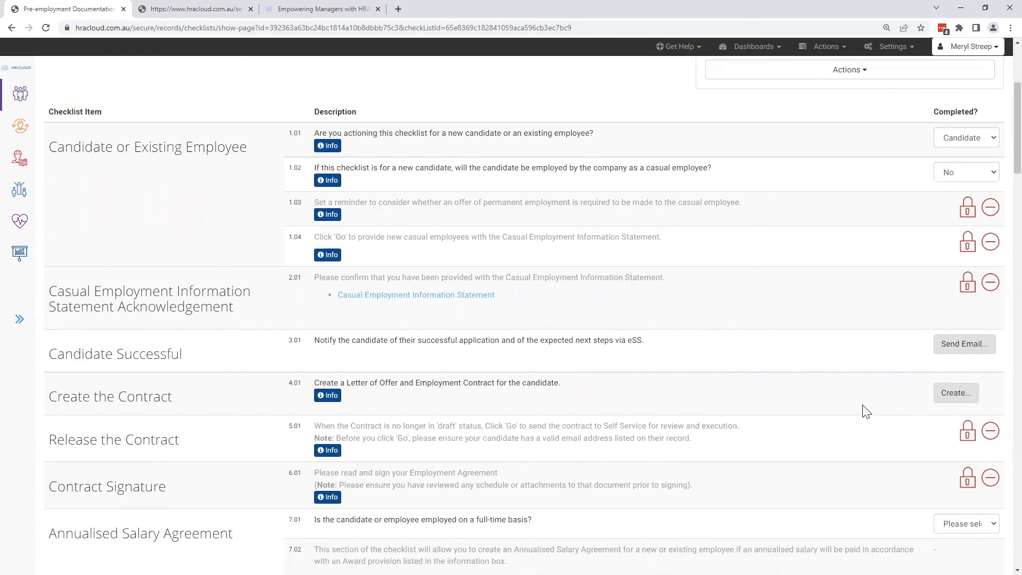
{"action": "left_click", "coordinate": [970, 402]}
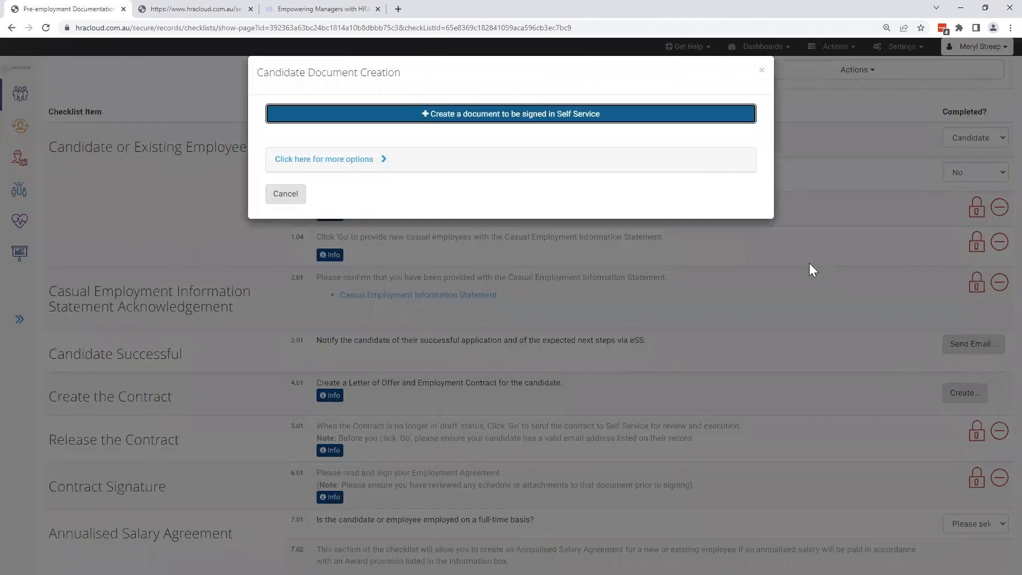
{"action": "left_click", "coordinate": [677, 118]}
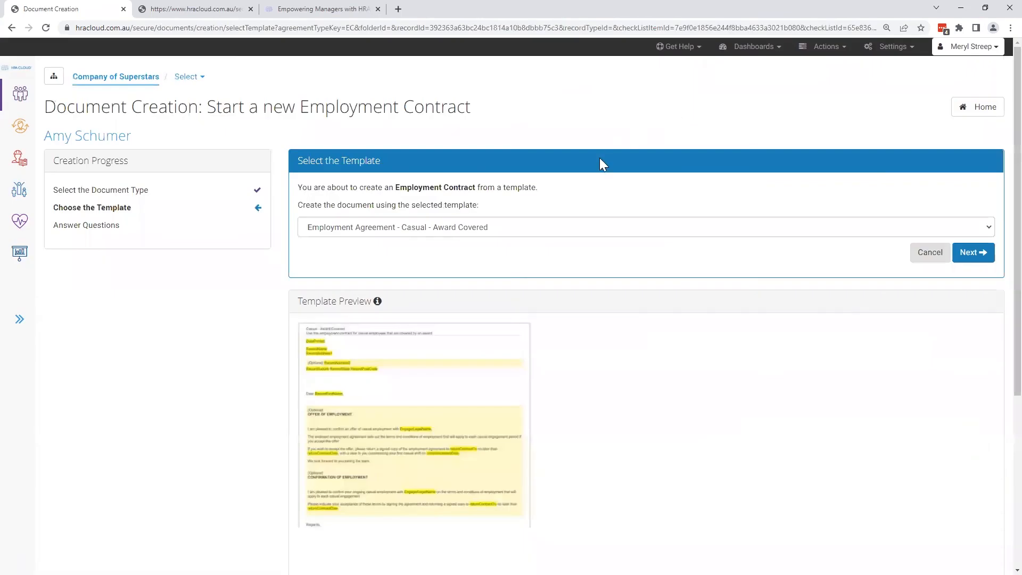
{"action": "left_click", "coordinate": [613, 232]}
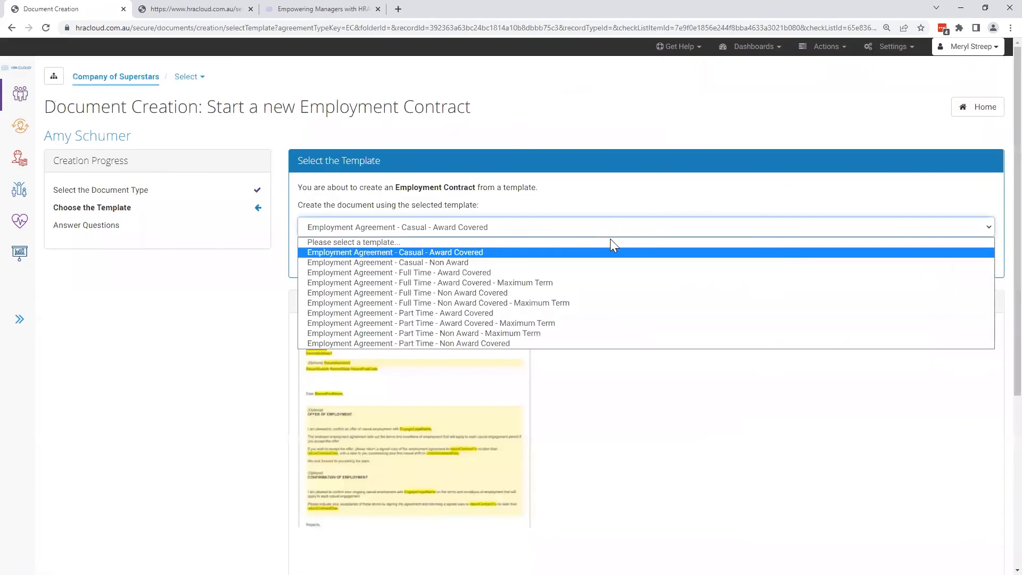
{"action": "left_click", "coordinate": [604, 284]}
{"action": "left_click", "coordinate": [972, 251]}
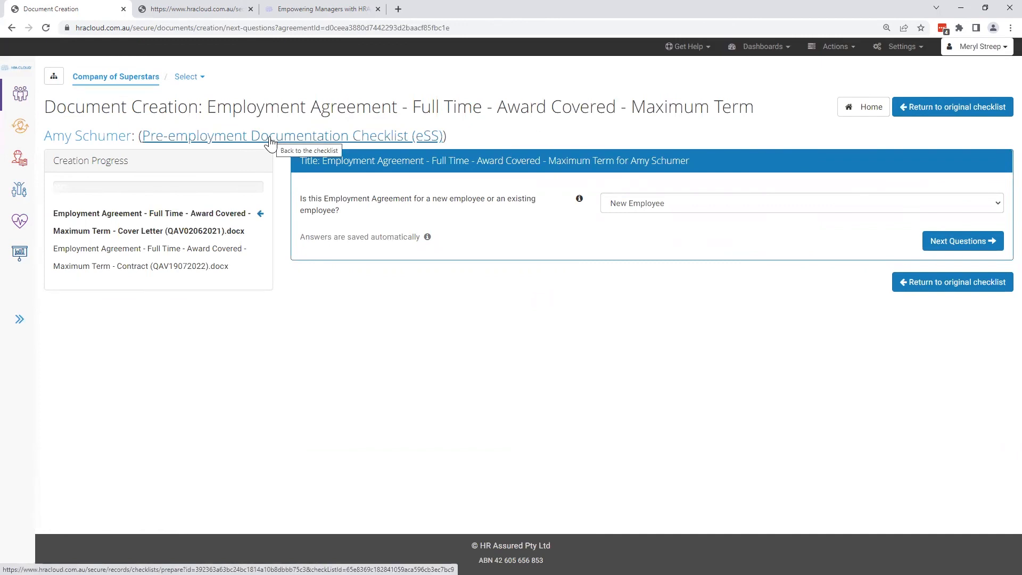
- Return to the original pre-employment checklist and view the Create the Contract and Release the Contract items
{"action": "left_click", "coordinate": [270, 141]}
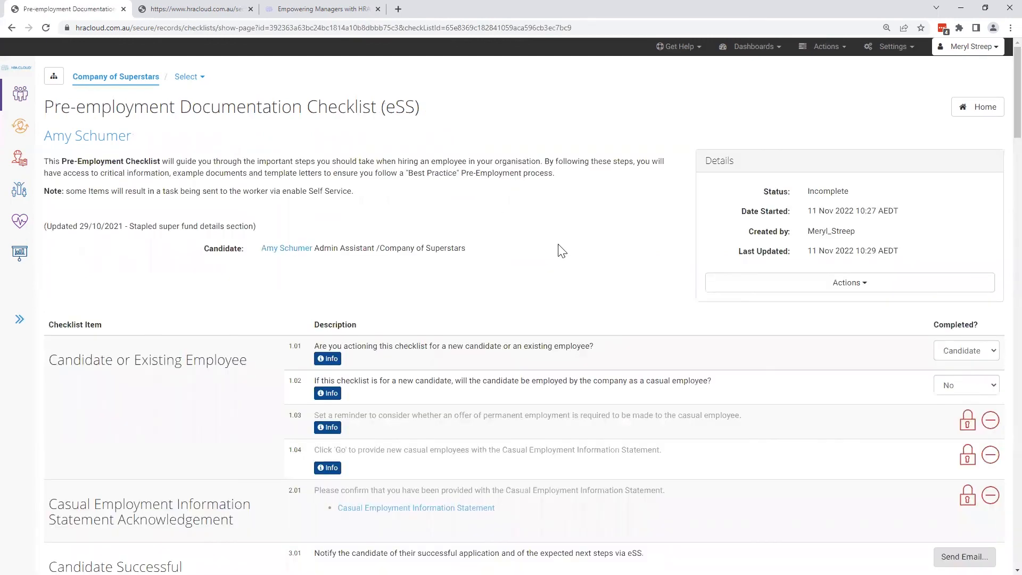
{"action": "scroll", "coordinate": [558, 244], "scroll_direction": "down", "scroll_amount": 4}
{"action": "scroll", "coordinate": [558, 245], "scroll_direction": "down", "scroll_amount": 2}
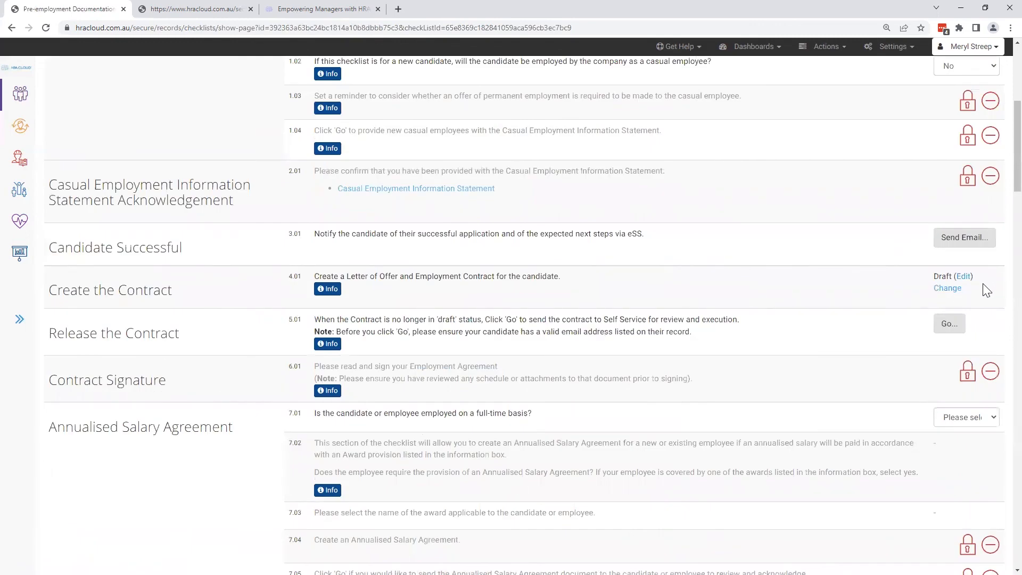
- Open the candidate's file, view its documents and checklists, and reopen the Pre-employment Documentation Checklist (eSS) started on 11/11/2022
{"action": "scroll", "coordinate": [985, 291], "scroll_direction": "up", "scroll_amount": 6}
{"action": "left_click", "coordinate": [113, 146]}
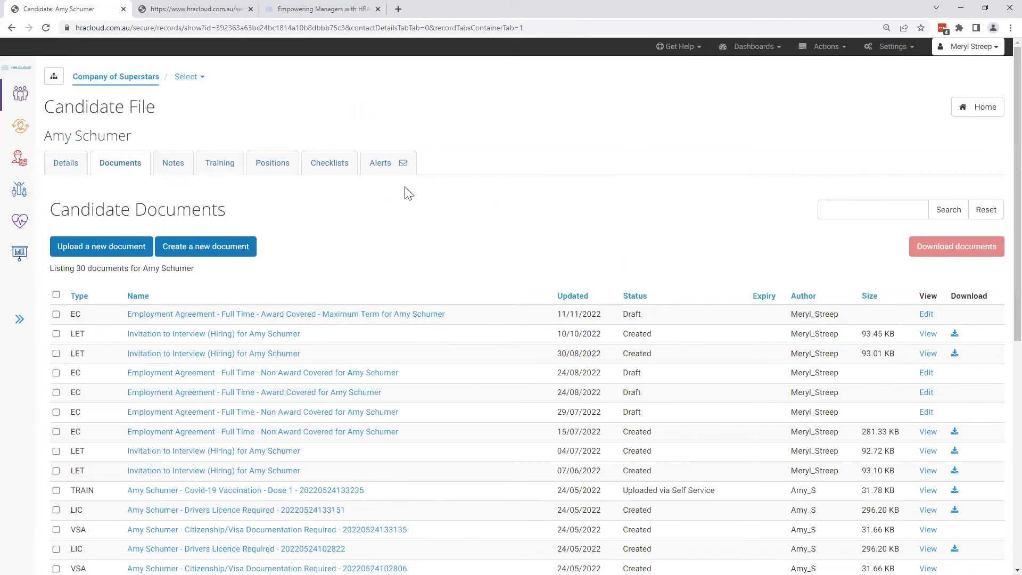
{"action": "left_click", "coordinate": [343, 178]}
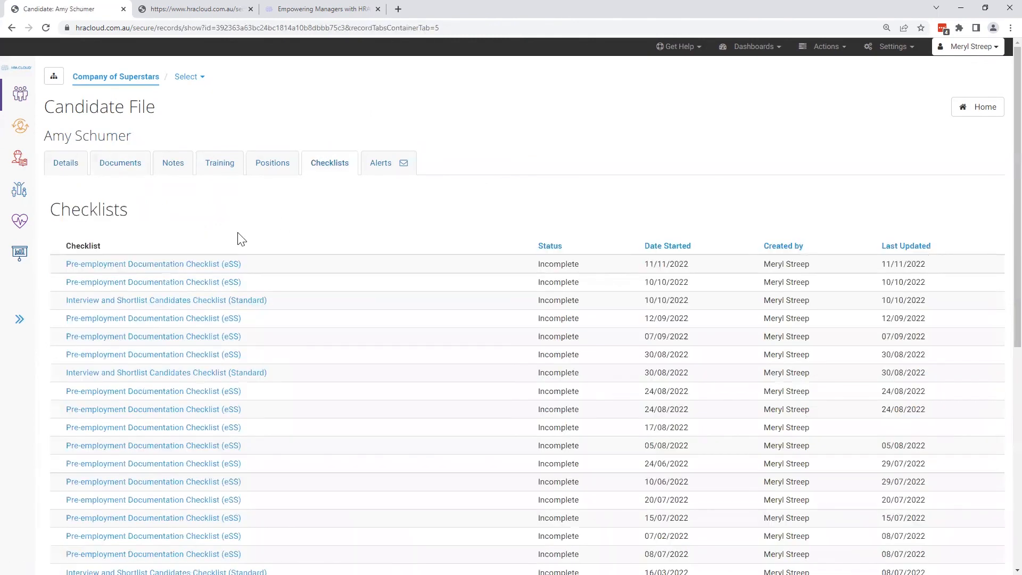
{"action": "left_click", "coordinate": [181, 267]}
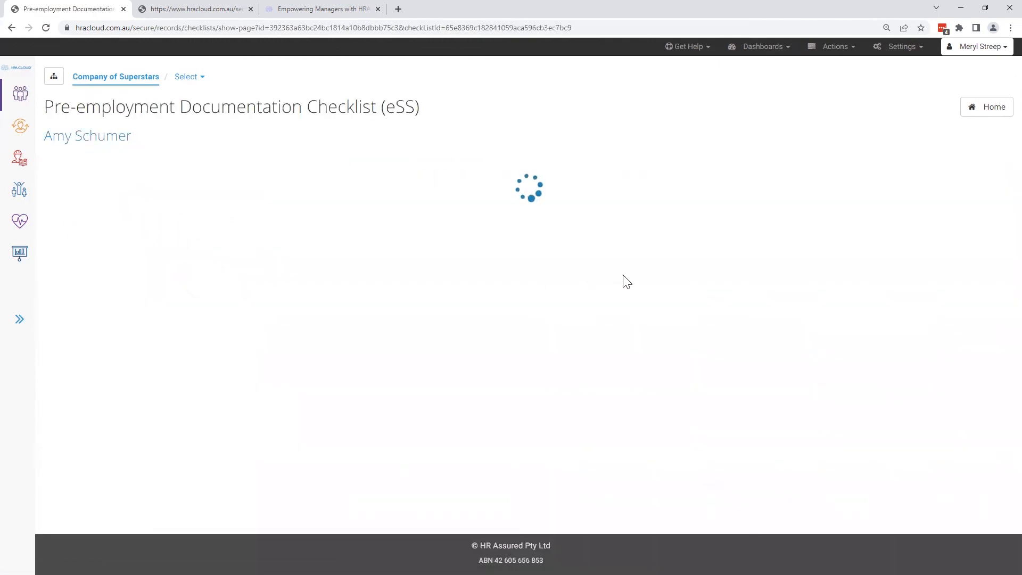
{"action": "scroll", "coordinate": [630, 279], "scroll_direction": "down", "scroll_amount": 2}
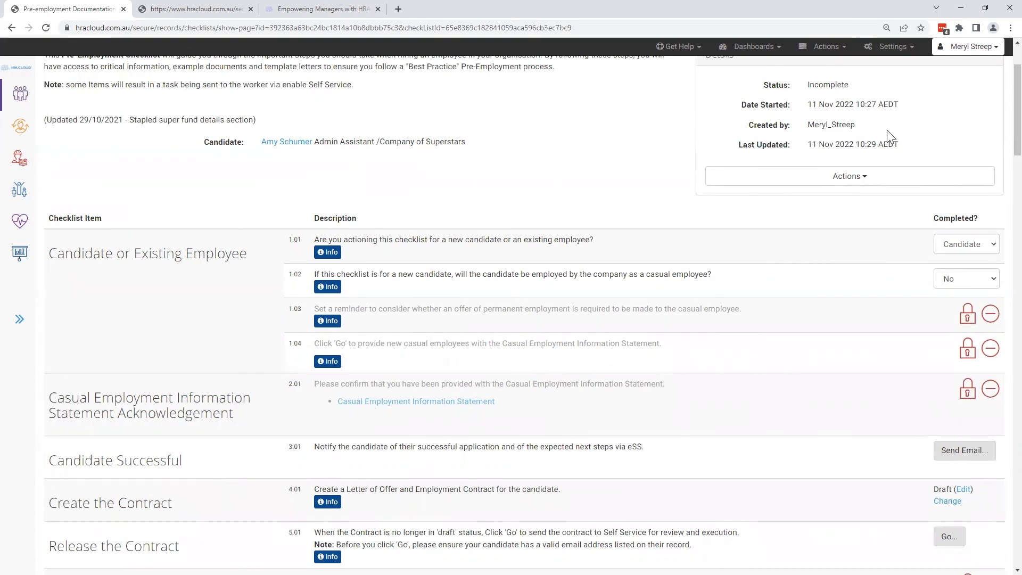
{"action": "scroll", "coordinate": [885, 127], "scroll_direction": "up", "scroll_amount": 2}
- Return home and show the available Employee Management processes and the Termination processes
{"action": "left_click", "coordinate": [979, 109]}
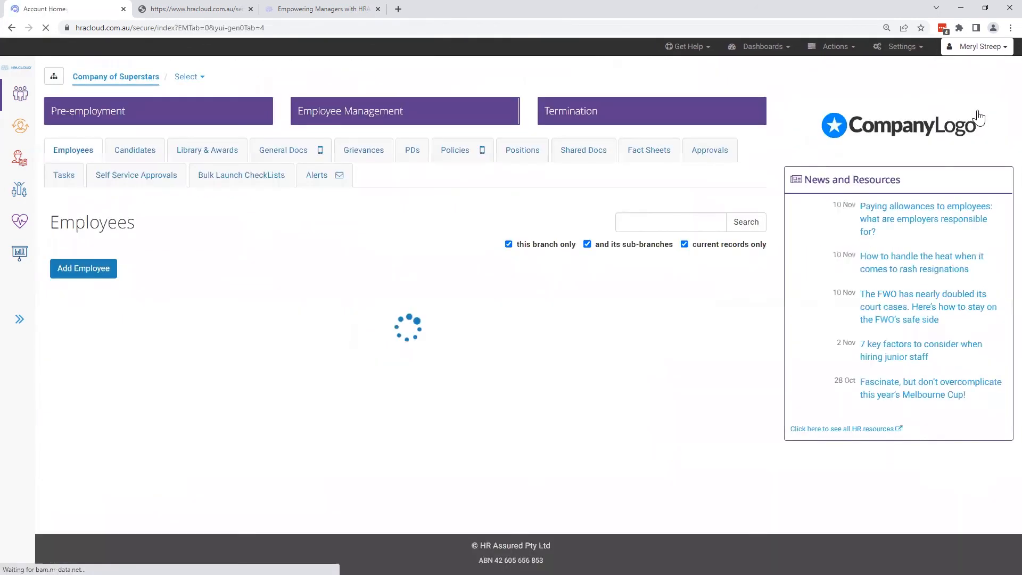
{"action": "left_click", "coordinate": [448, 112]}
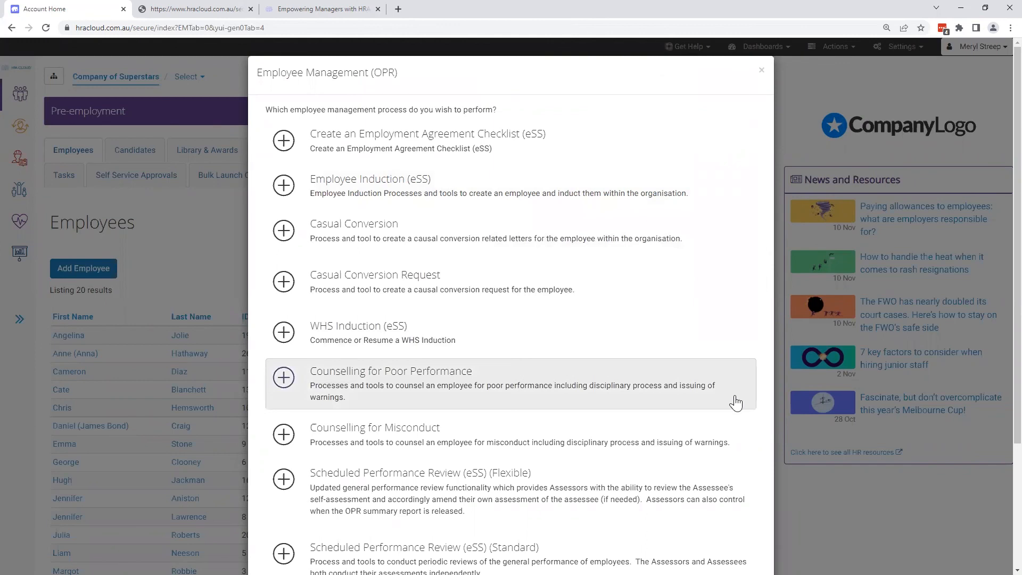
{"action": "scroll", "coordinate": [730, 431], "scroll_direction": "down", "scroll_amount": 3}
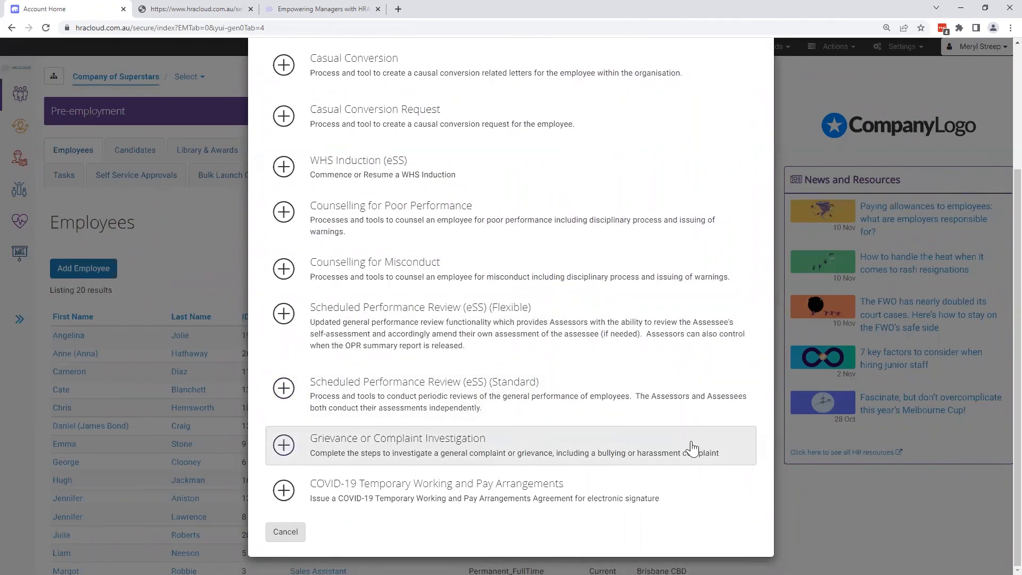
{"action": "left_click", "coordinate": [294, 539]}
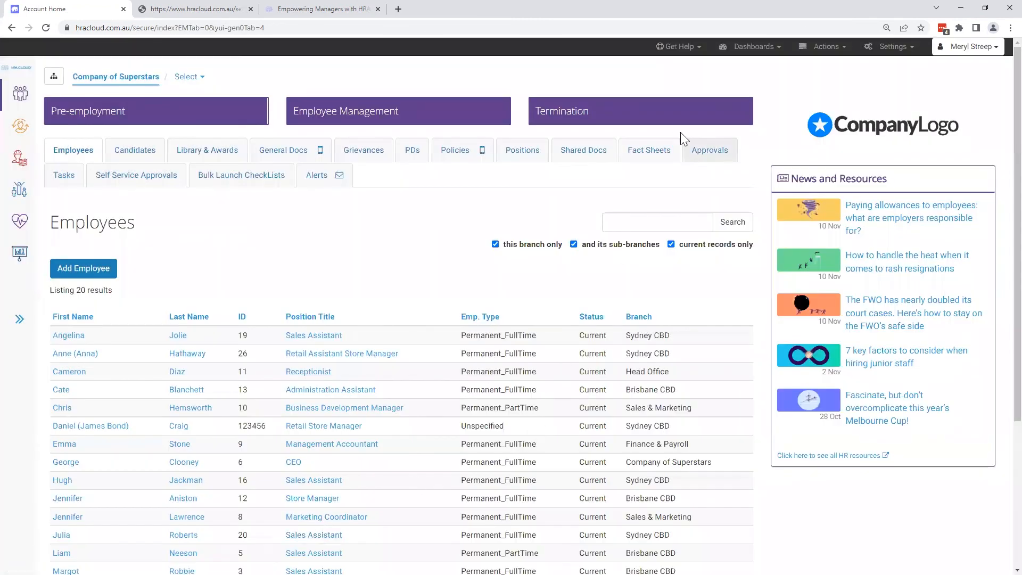
{"action": "left_click", "coordinate": [675, 119]}
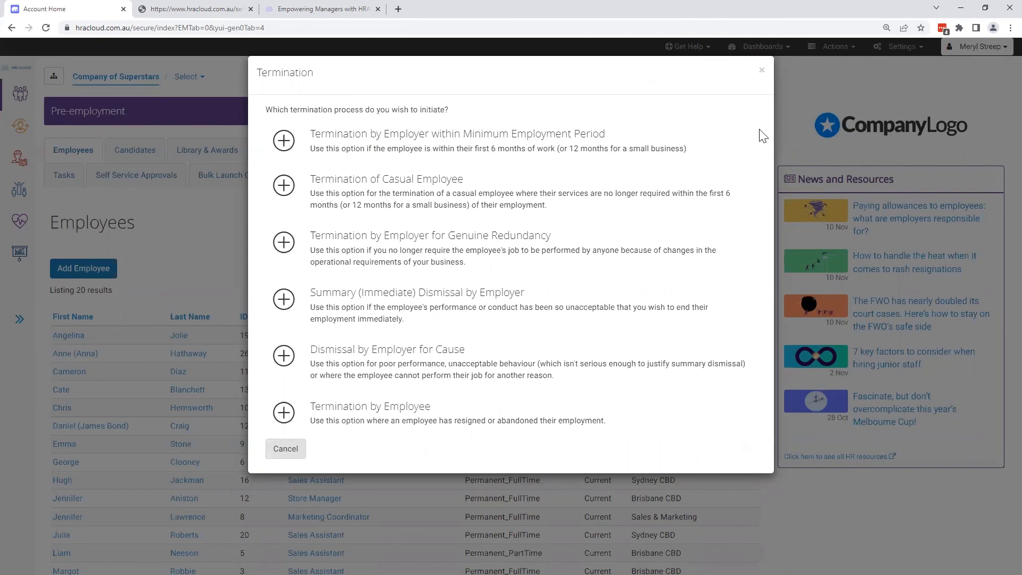
- Close the list of termination processes and switch from the manager view to the employee view
{"action": "left_click", "coordinate": [762, 70]}
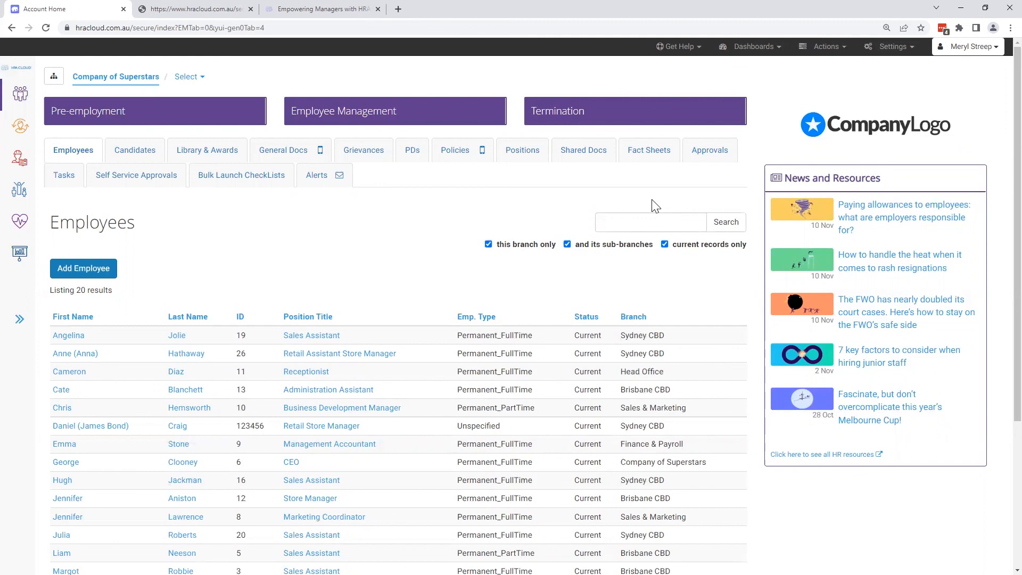
{"action": "left_click", "coordinate": [994, 53]}
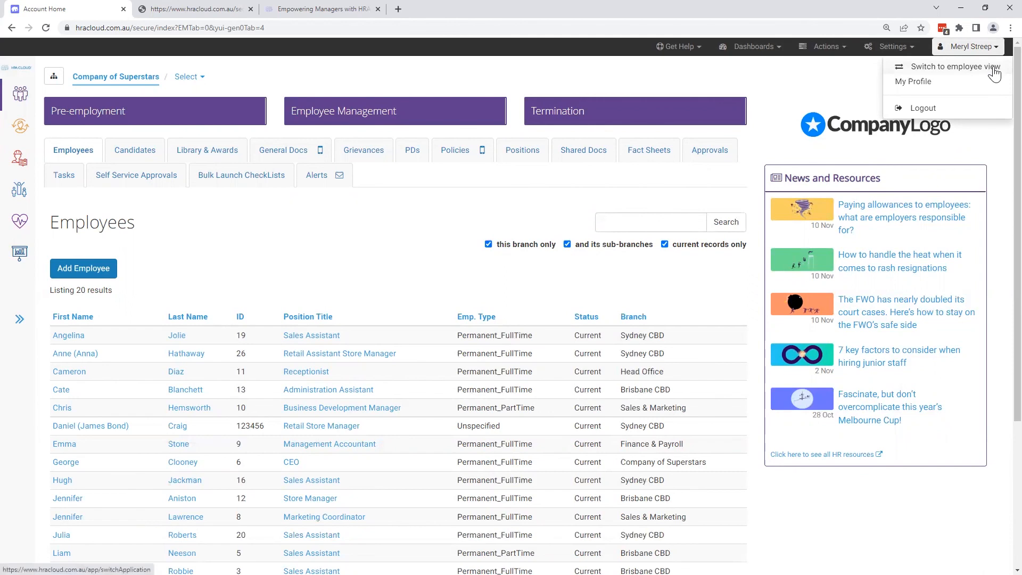
{"action": "left_click", "coordinate": [994, 69]}
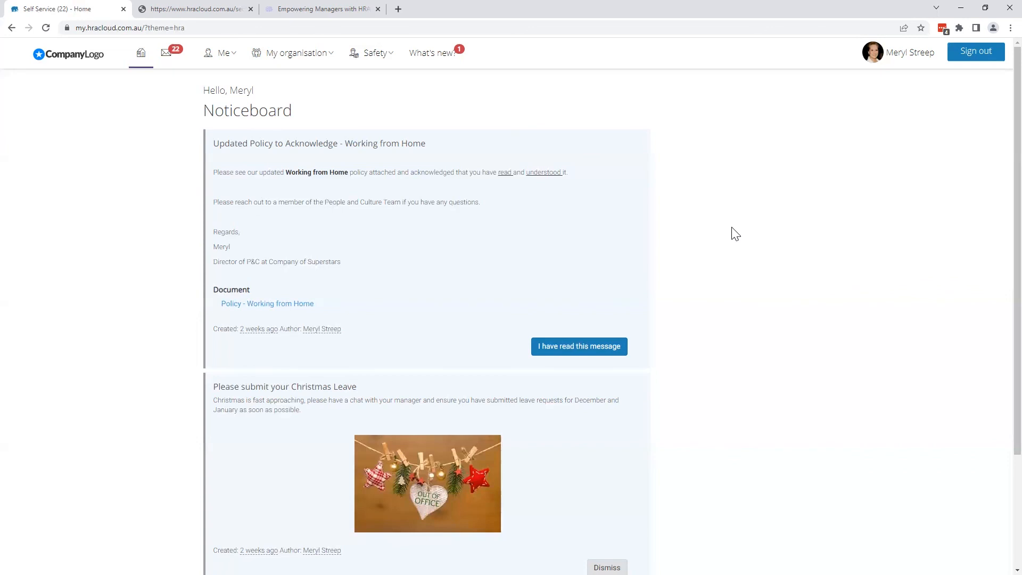
- Look through the noticeboard messages, start acknowledging the Working from Home policy message and cancel the confirmation
{"action": "scroll", "coordinate": [734, 234], "scroll_direction": "down", "scroll_amount": 3}
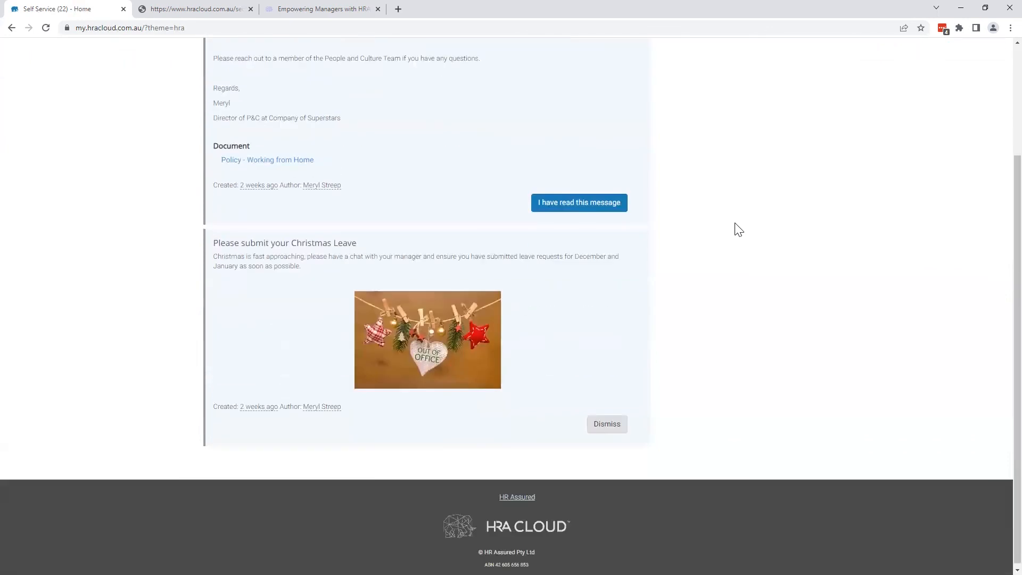
{"action": "left_click", "coordinate": [602, 207]}
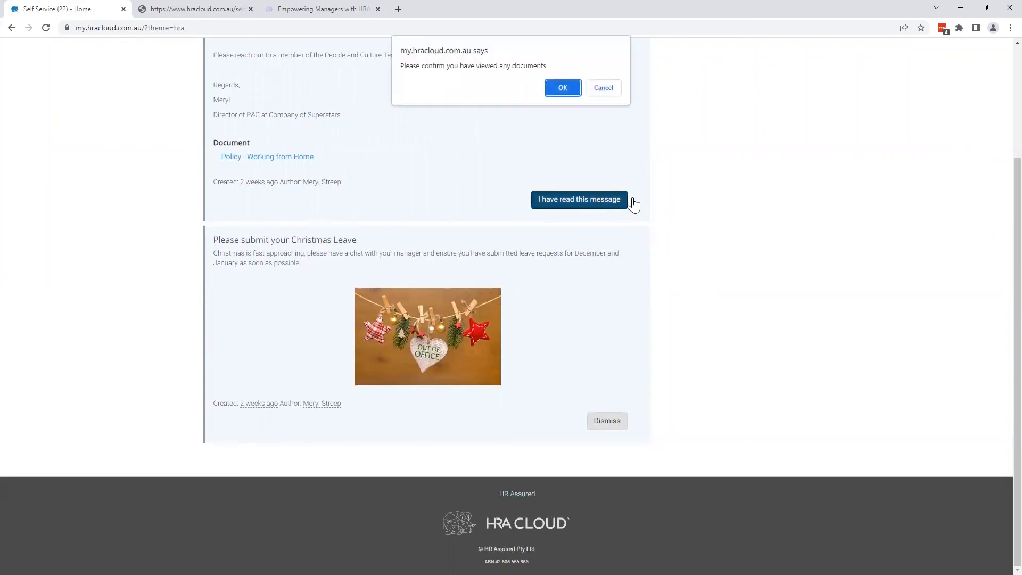
{"action": "left_click", "coordinate": [610, 90]}
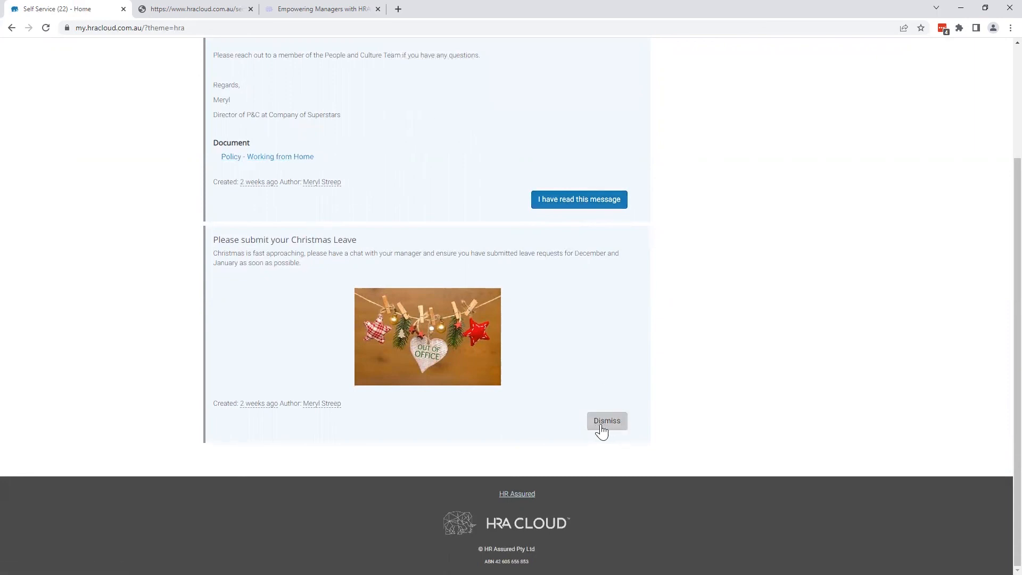
{"action": "scroll", "coordinate": [713, 413], "scroll_direction": "up", "scroll_amount": 3}
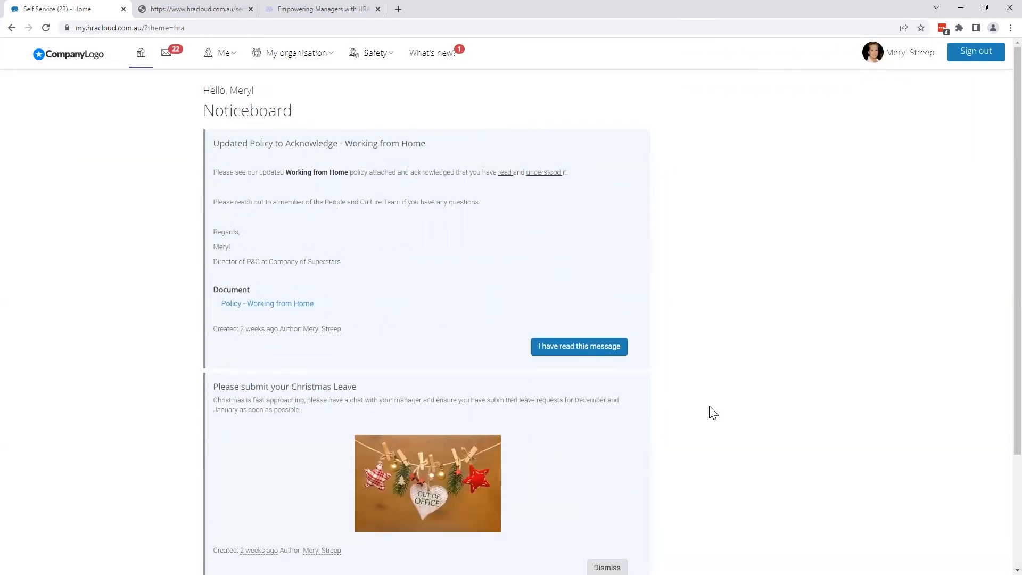
- View the current and archived inbox items and the signed-in employee's own details page
{"action": "left_click", "coordinate": [171, 64]}
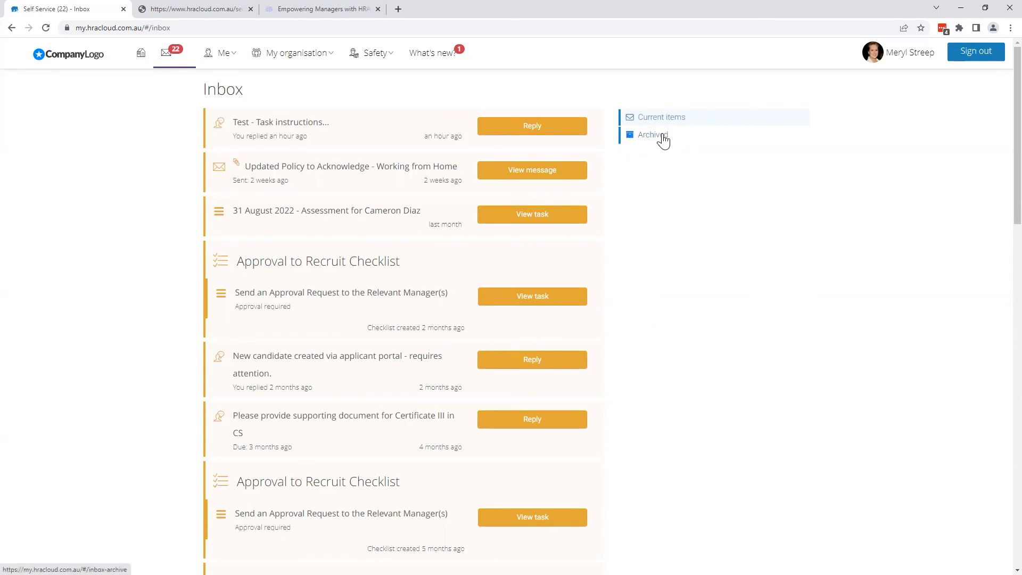
{"action": "left_click", "coordinate": [653, 135]}
{"action": "left_click", "coordinate": [174, 53]}
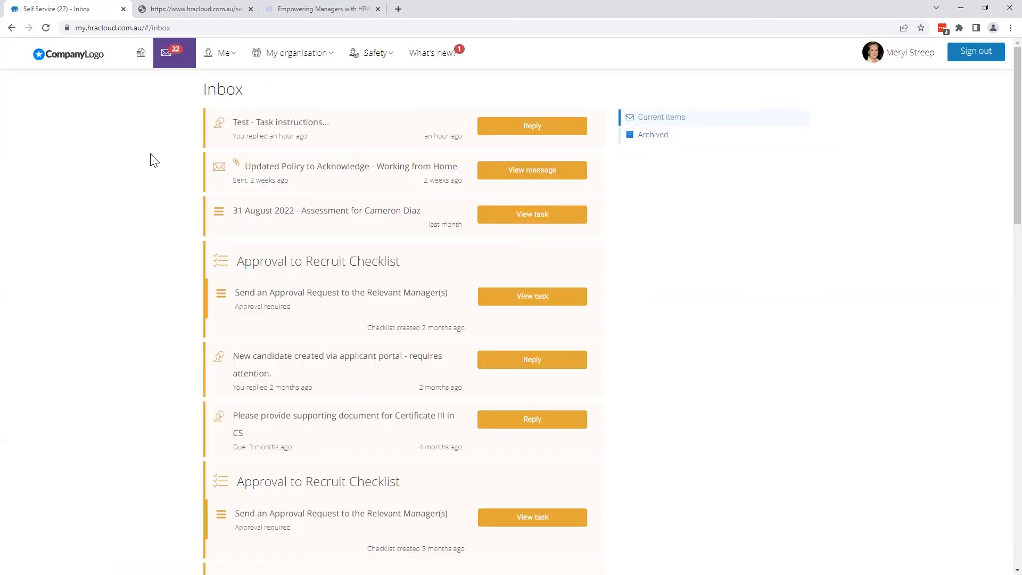
{"action": "left_click", "coordinate": [235, 55]}
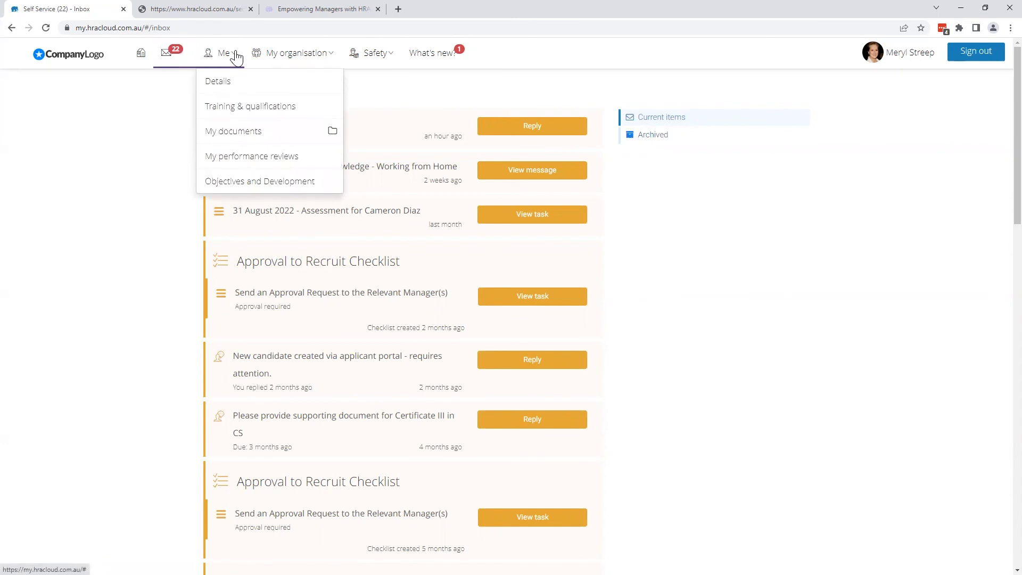
{"action": "left_click", "coordinate": [235, 81]}
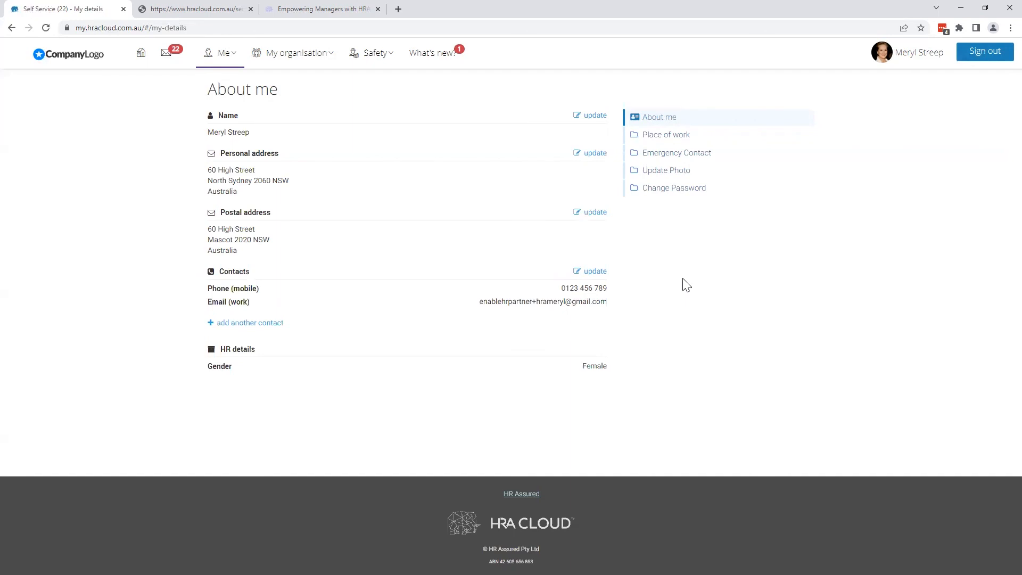
- View the employee's Training & Qualifications and the competencies available to add, closing that list without adding any
{"action": "left_click", "coordinate": [233, 57]}
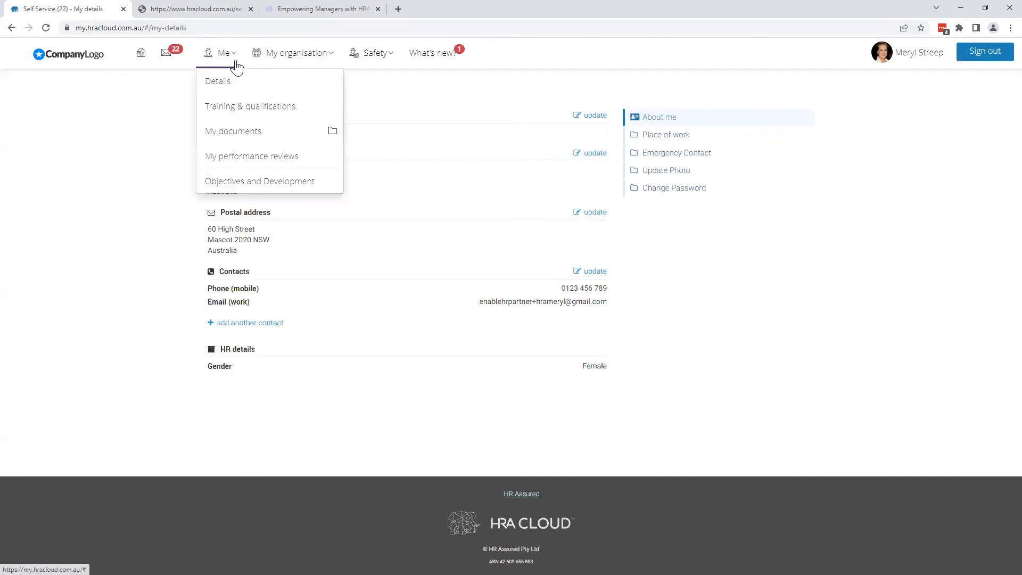
{"action": "left_click", "coordinate": [238, 110]}
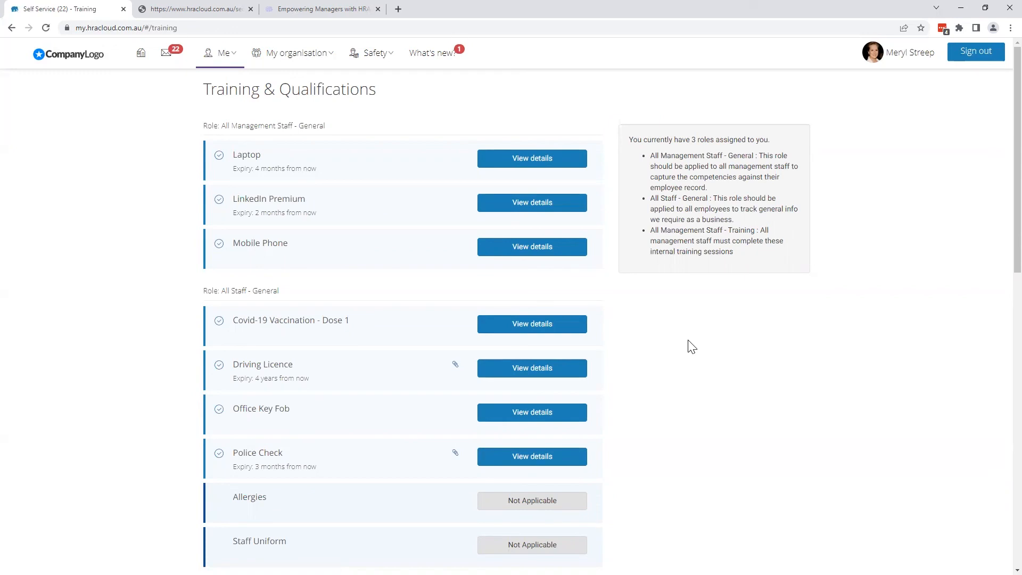
{"action": "scroll", "coordinate": [693, 347], "scroll_direction": "down", "scroll_amount": 12}
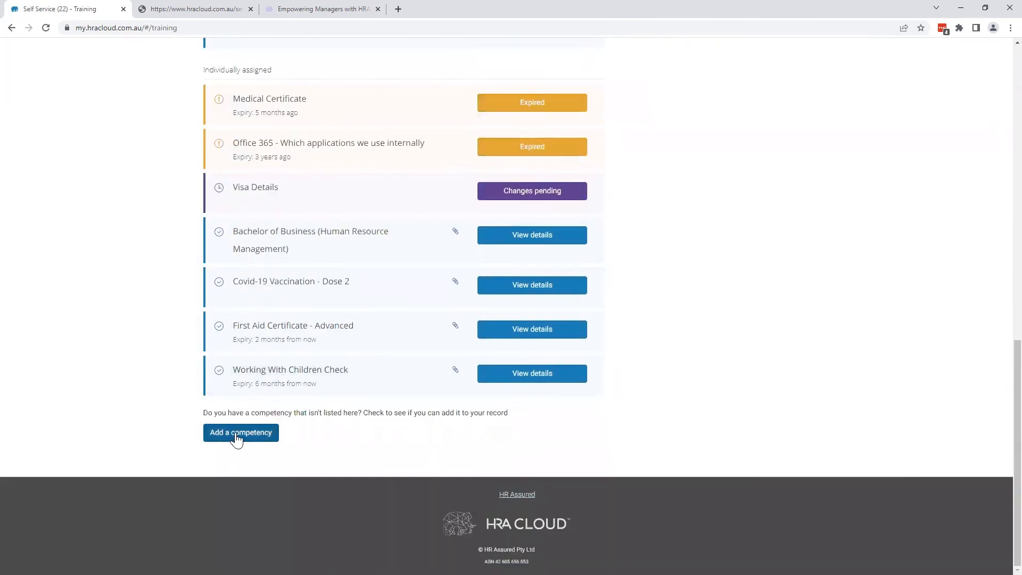
{"action": "left_click", "coordinate": [238, 435]}
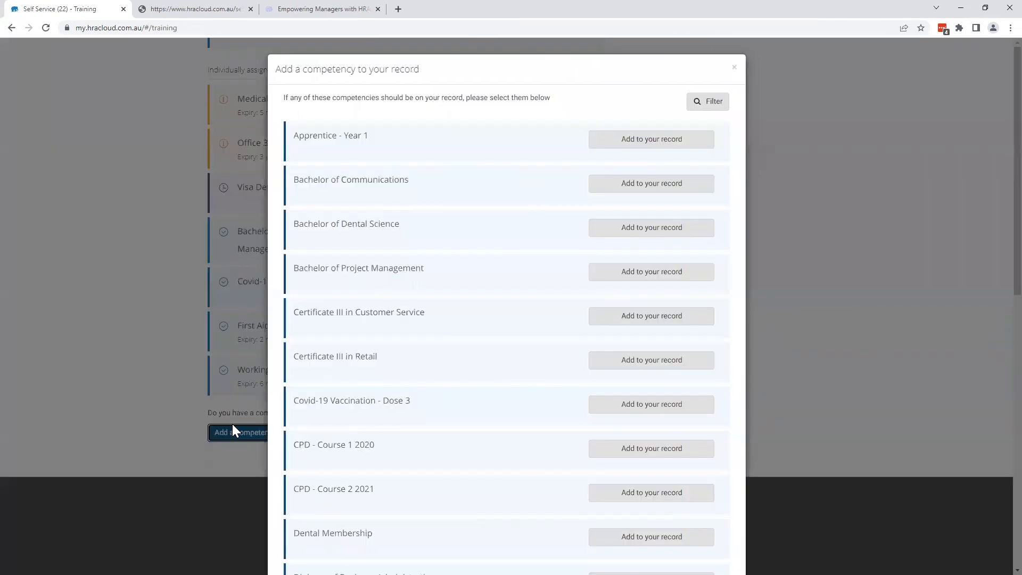
{"action": "left_click", "coordinate": [729, 52]}
{"action": "scroll", "coordinate": [717, 197], "scroll_direction": "up", "scroll_amount": 10}
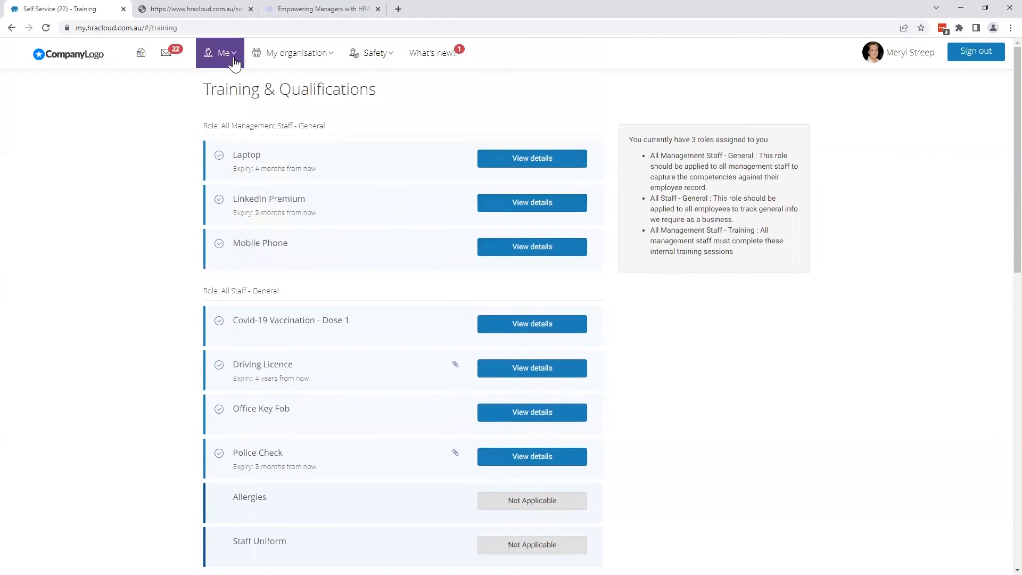
- View the employee's own documents and performance reviews
{"action": "left_click", "coordinate": [220, 52]}
{"action": "left_click", "coordinate": [235, 137]}
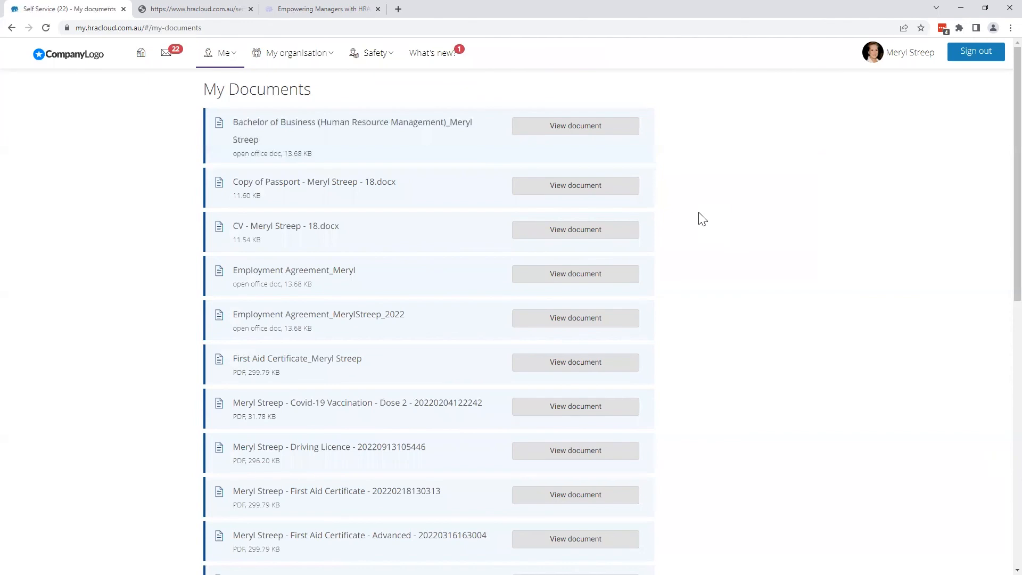
{"action": "left_click", "coordinate": [224, 53]}
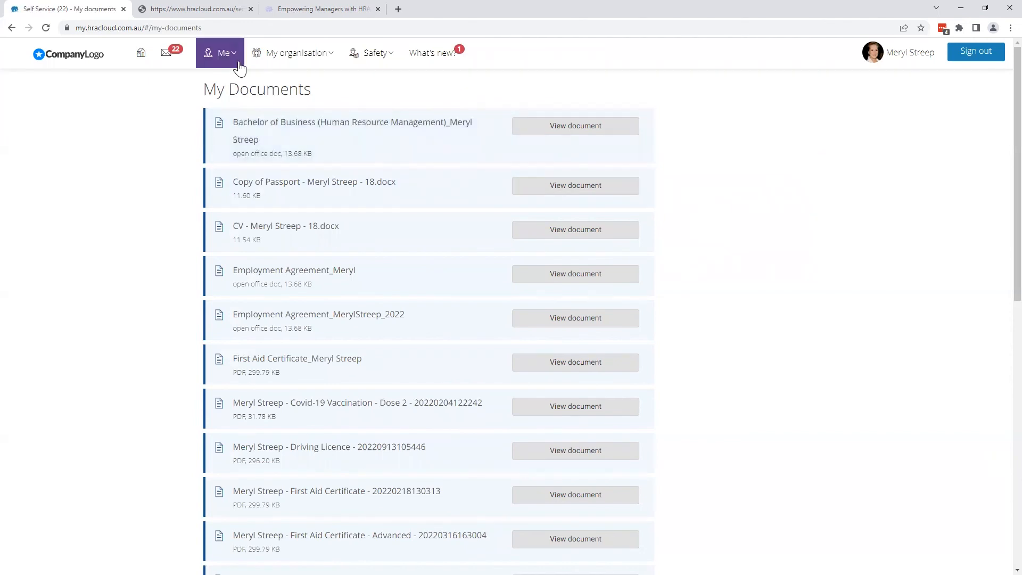
{"action": "left_click", "coordinate": [244, 160]}
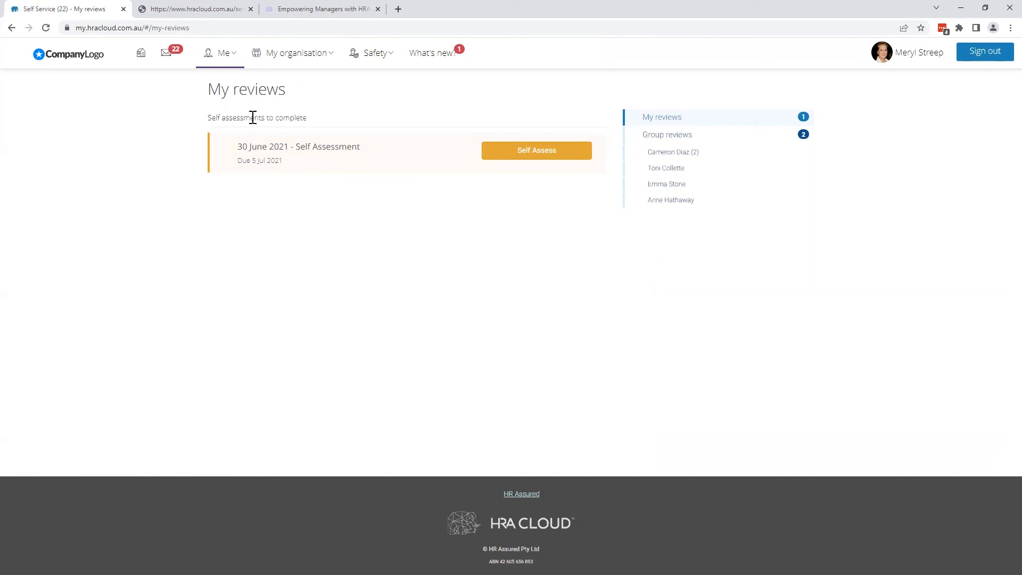
- View Objectives and Development and the form for adding a new objective, closing the form without adding one
{"action": "left_click", "coordinate": [237, 59]}
{"action": "left_click", "coordinate": [269, 180]}
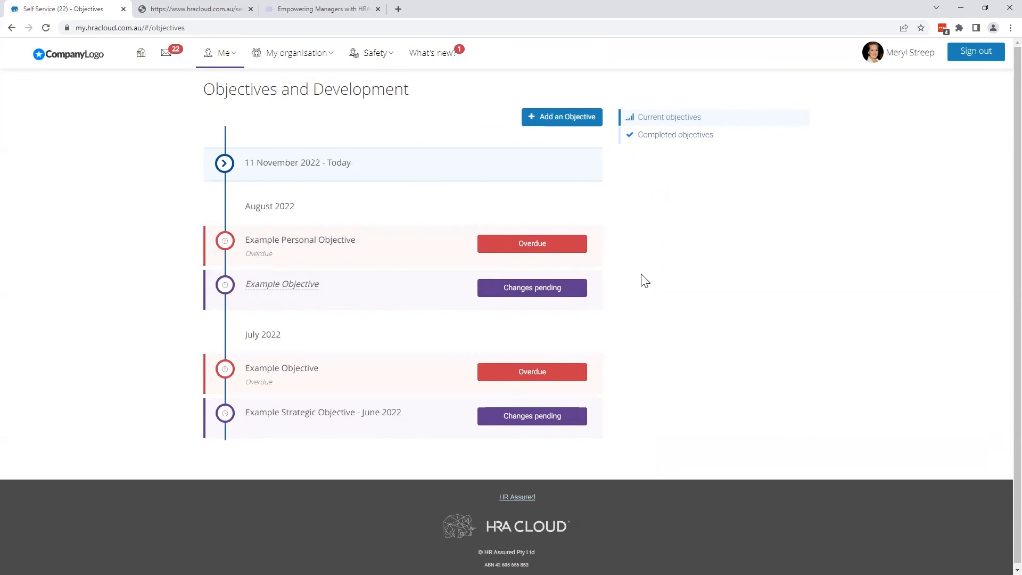
{"action": "left_click", "coordinate": [544, 122]}
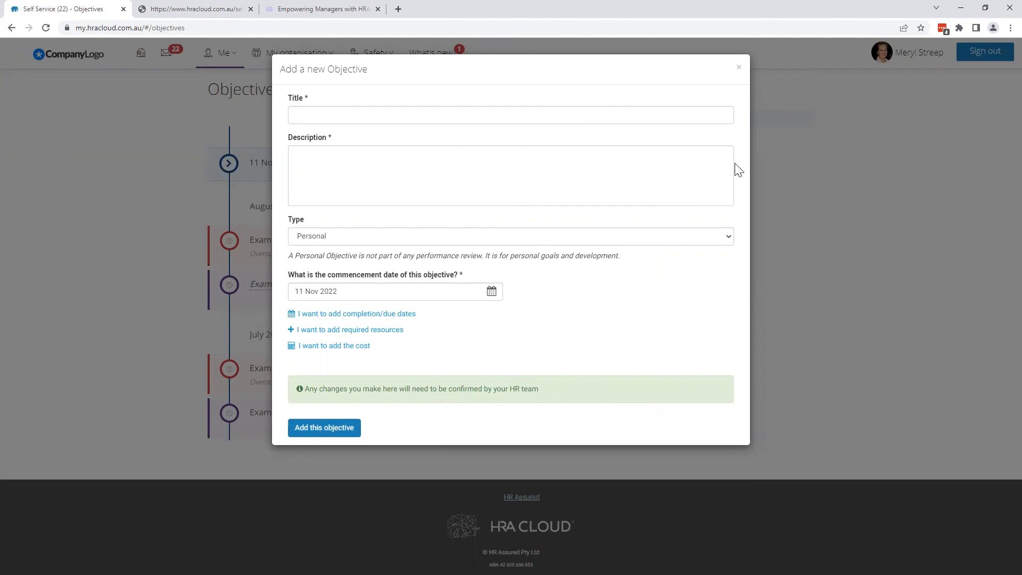
{"action": "left_click", "coordinate": [739, 70]}
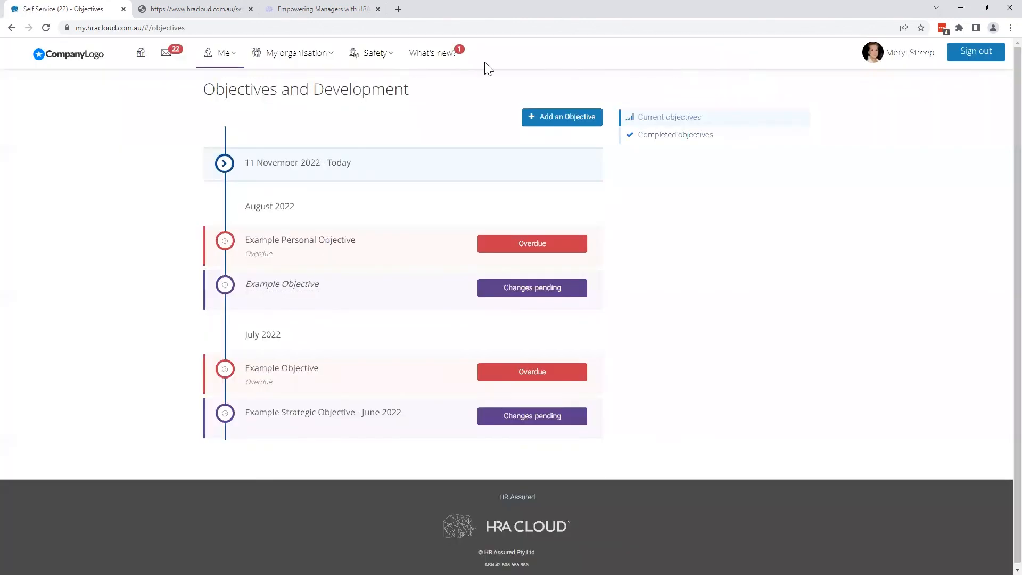
- View the organisation's General Docs and Policies folders in the employee view
{"action": "left_click", "coordinate": [330, 62]}
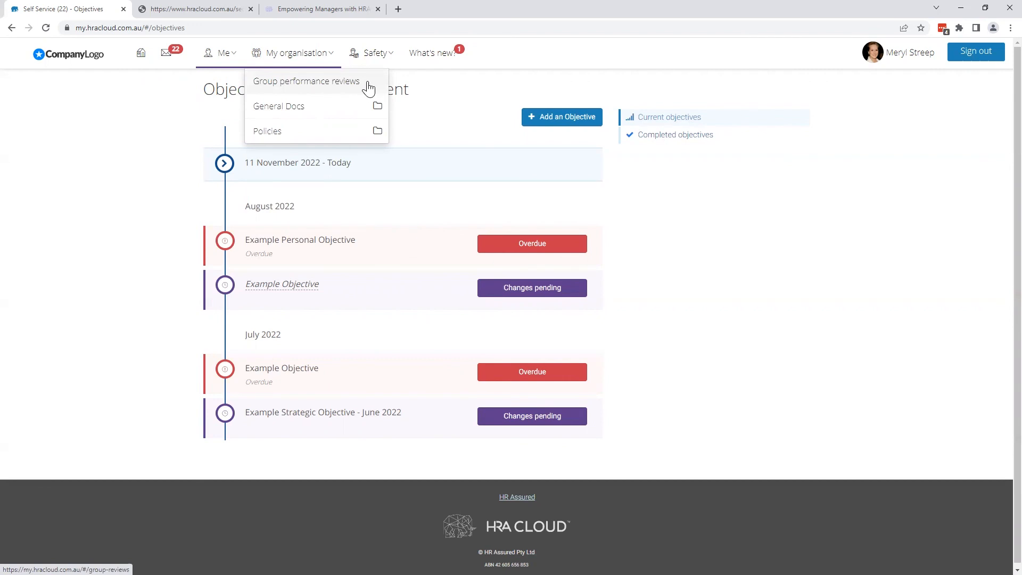
{"action": "left_click", "coordinate": [340, 107]}
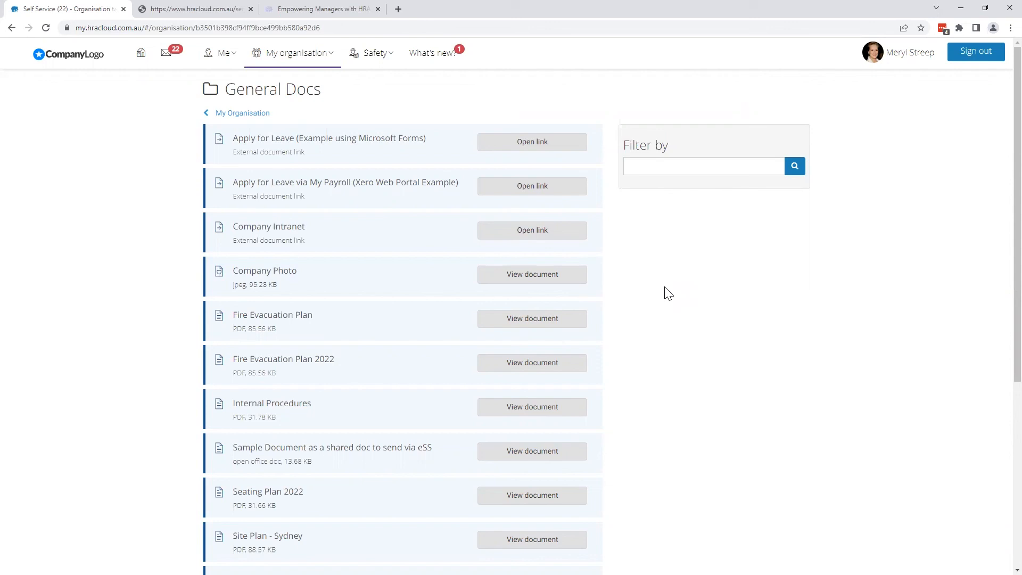
{"action": "left_click", "coordinate": [296, 53]}
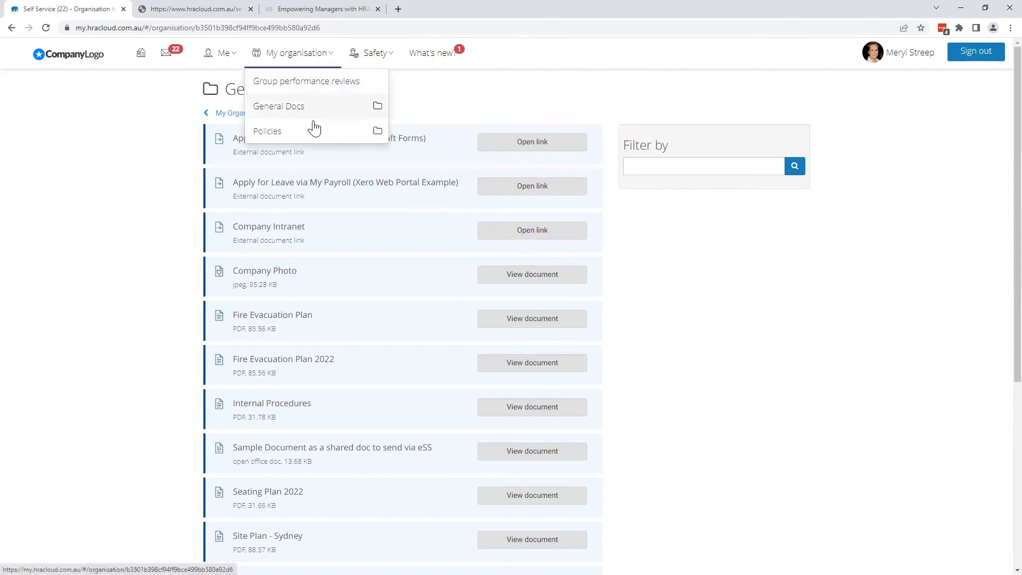
{"action": "left_click", "coordinate": [312, 133]}
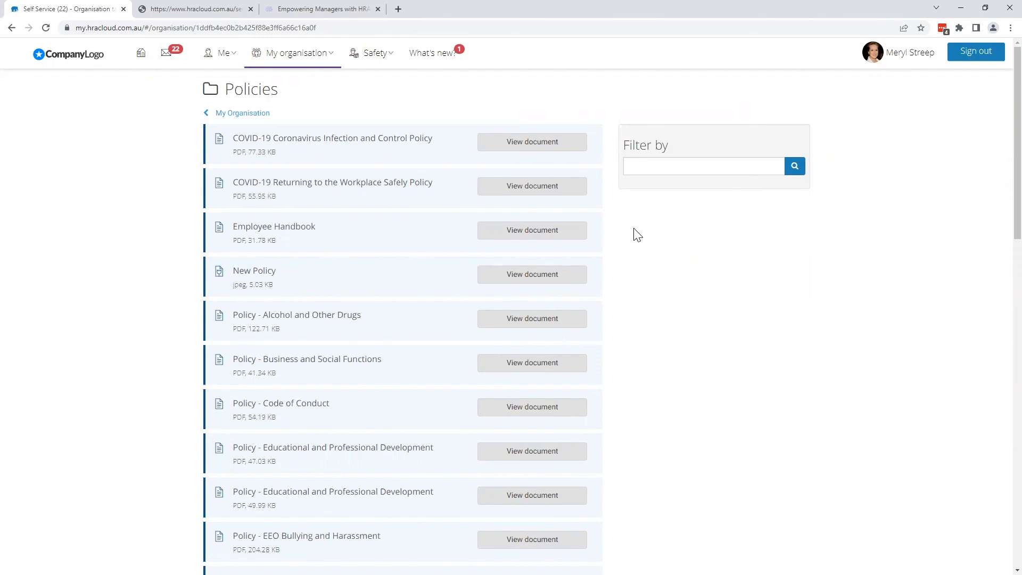
- View the safety Incident records and the fields of a new incident record, closing the form without saving
{"action": "left_click", "coordinate": [390, 56]}
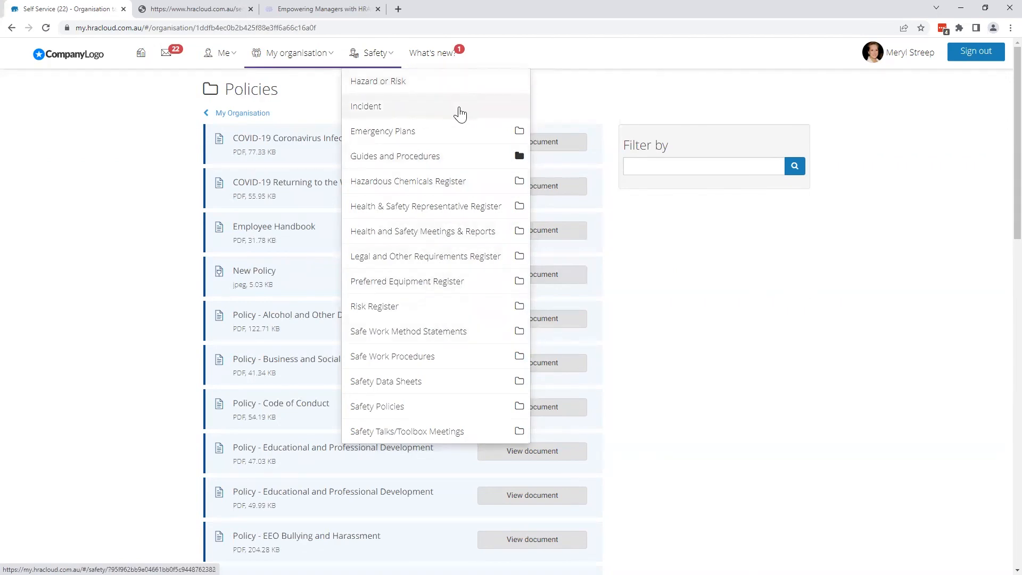
{"action": "left_click", "coordinate": [458, 108]}
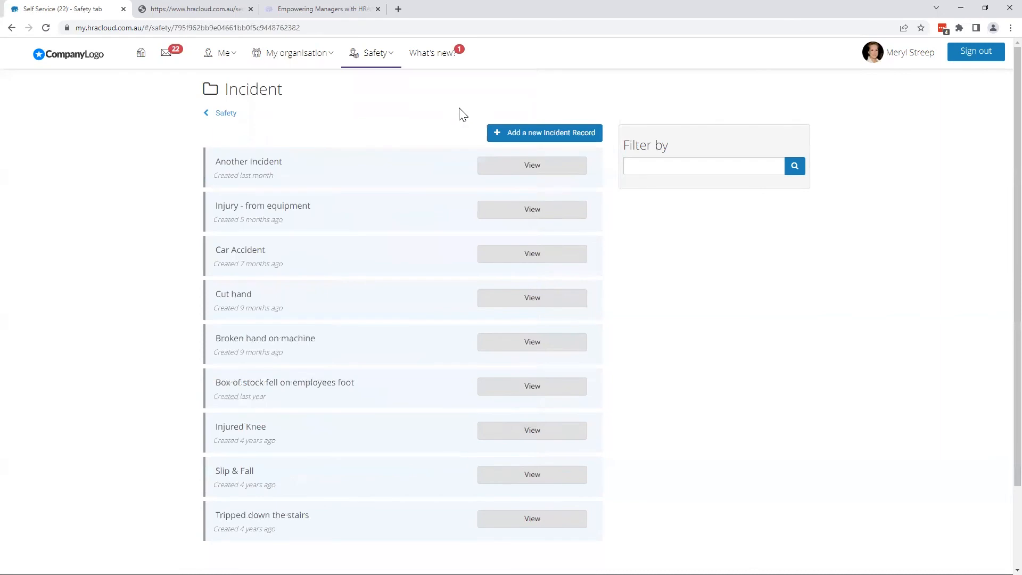
{"action": "left_click", "coordinate": [578, 141]}
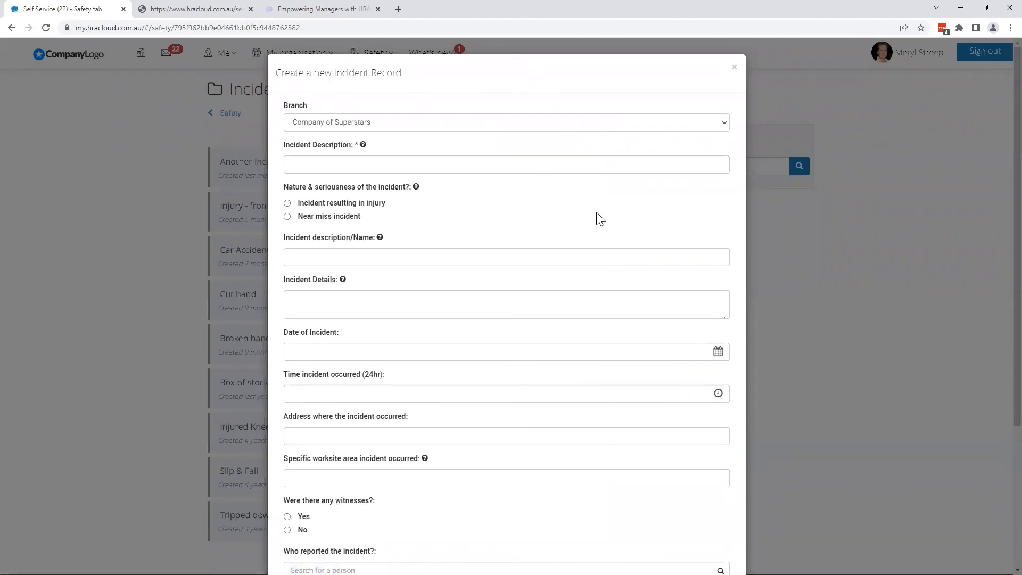
{"action": "scroll", "coordinate": [600, 219], "scroll_direction": "down", "scroll_amount": 4}
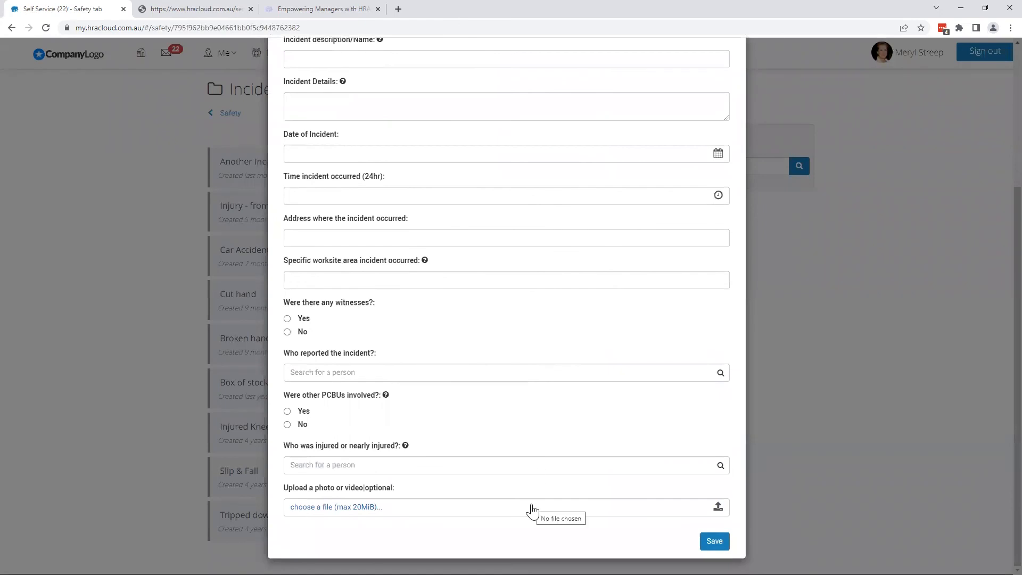
{"action": "scroll", "coordinate": [532, 510], "scroll_direction": "up", "scroll_amount": 4}
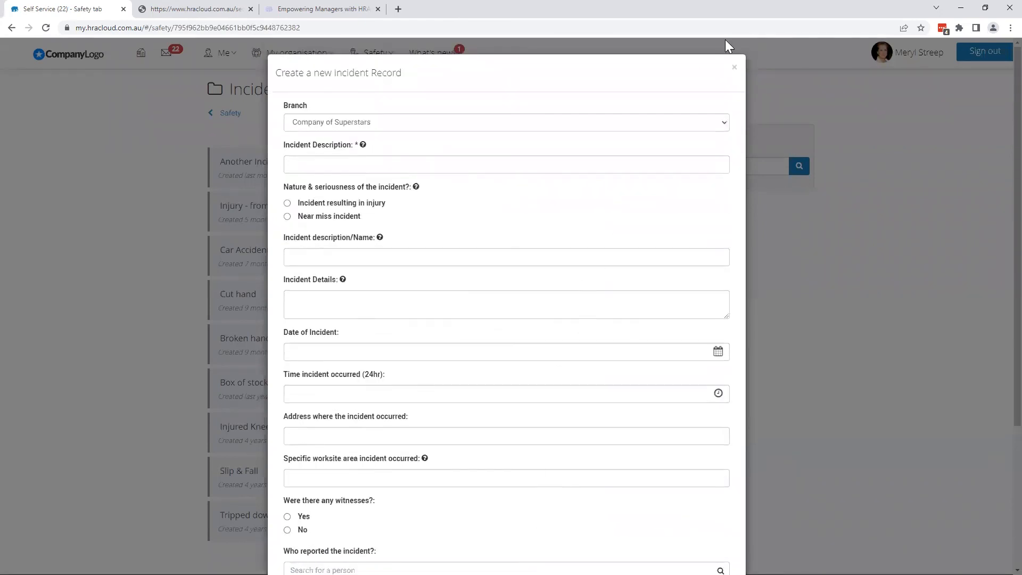
{"action": "left_click", "coordinate": [733, 68]}
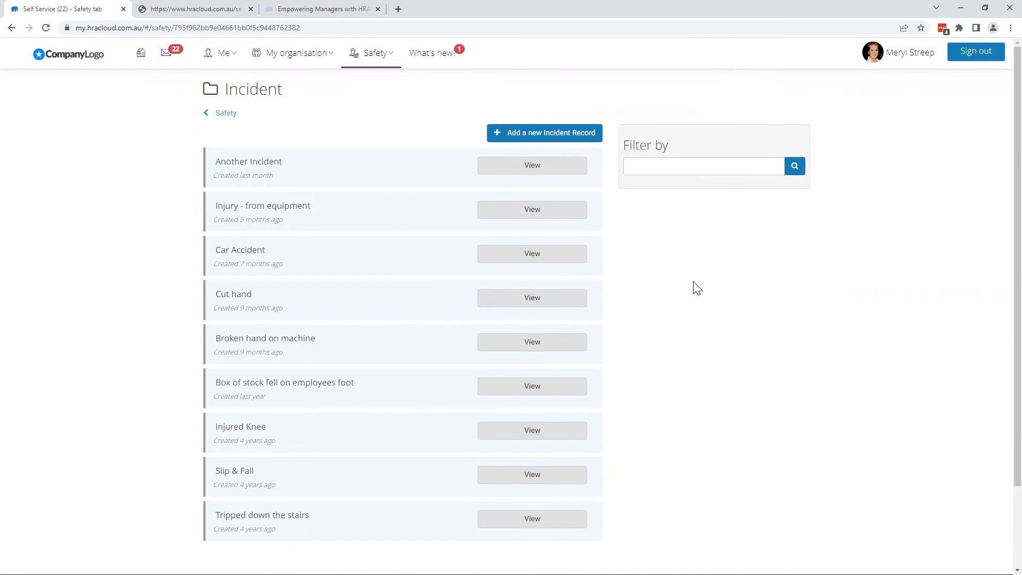
- Switch back to the manager view and open the safety module's Incident records
{"action": "left_click", "coordinate": [907, 58]}
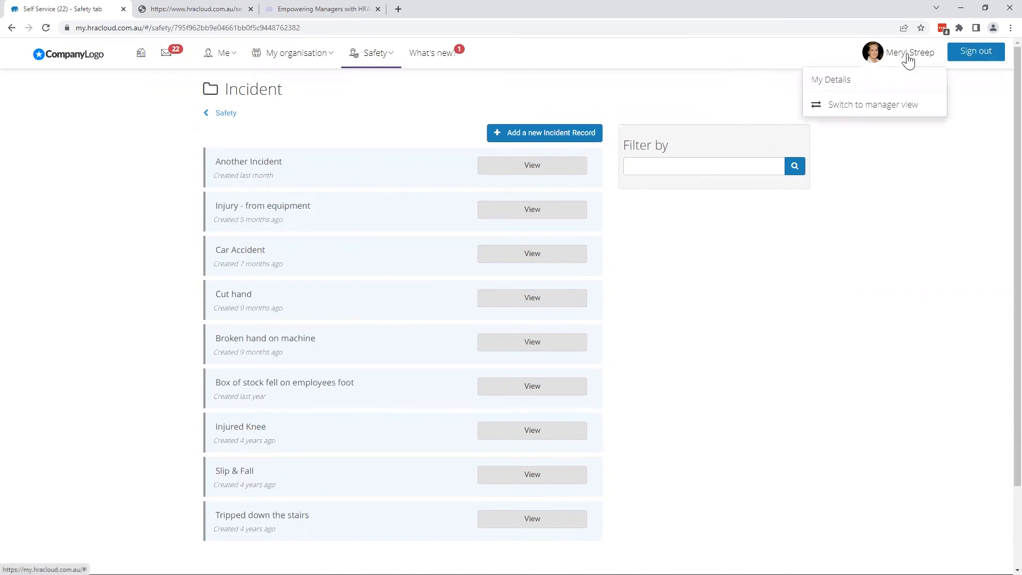
{"action": "left_click", "coordinate": [897, 110]}
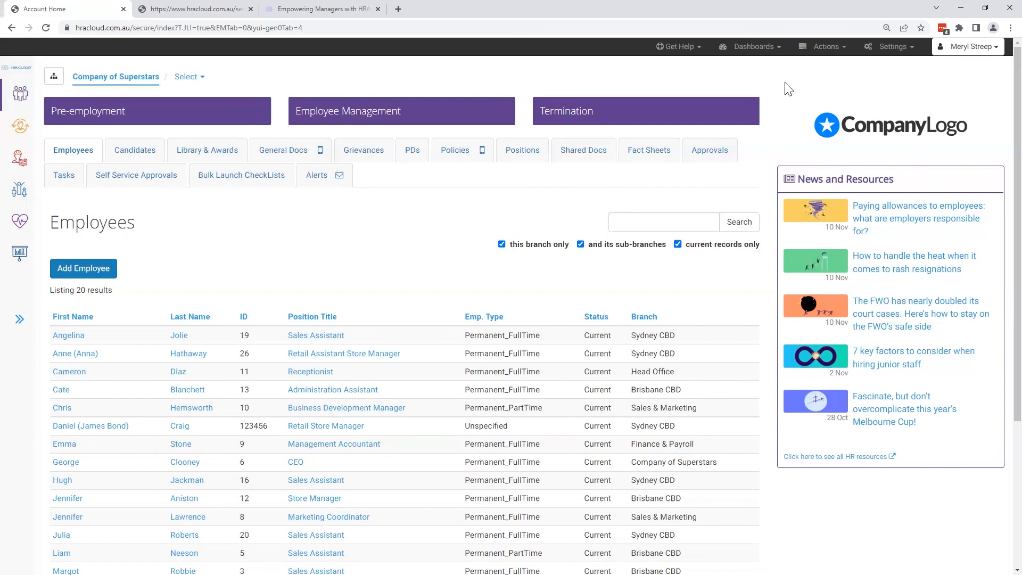
{"action": "left_click", "coordinate": [21, 165]}
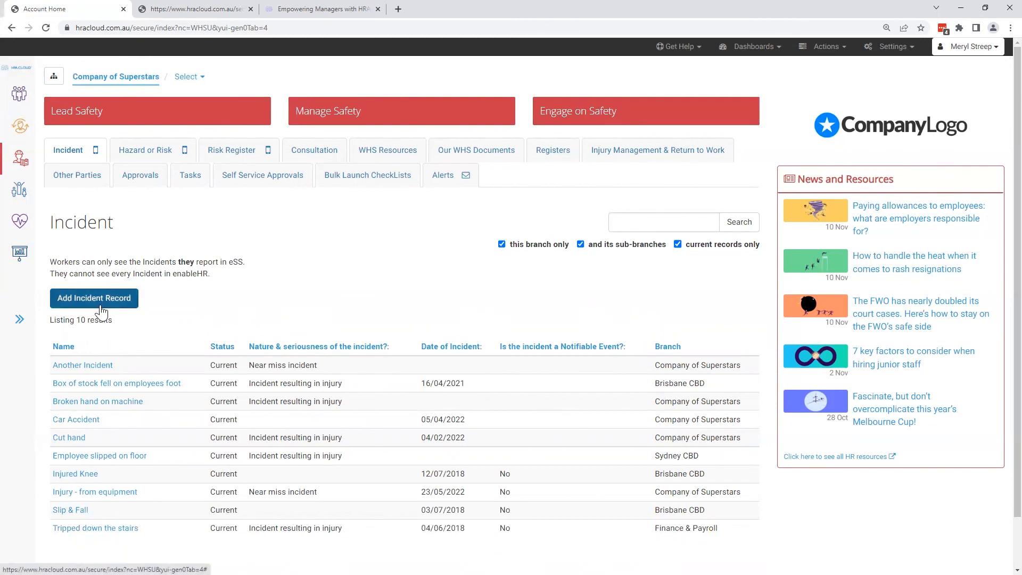
- View the injury treatment and the notification and investigation details of the "Another Incident" record, and return to the incident list
{"action": "left_click", "coordinate": [82, 366]}
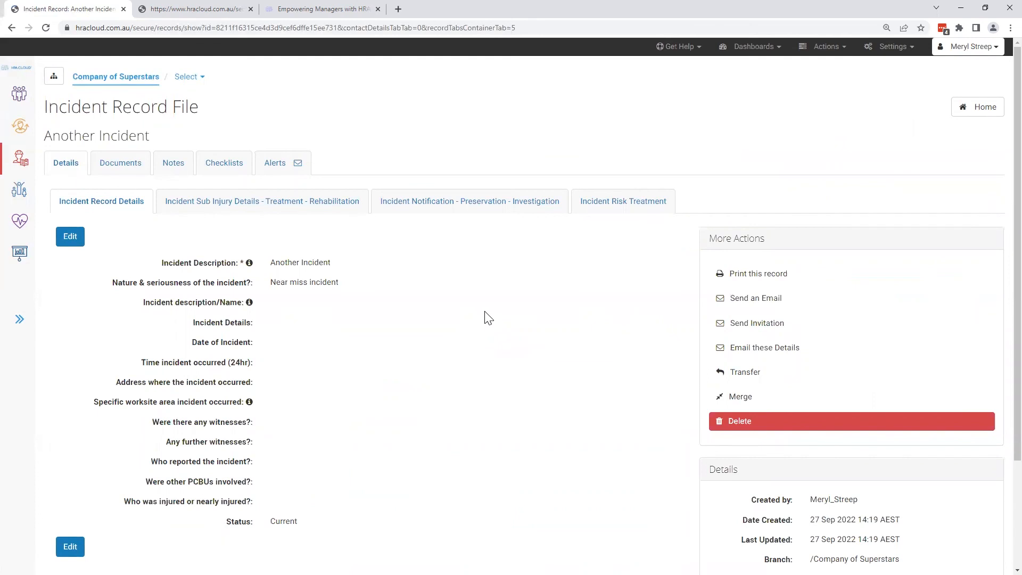
{"action": "left_click", "coordinate": [342, 208]}
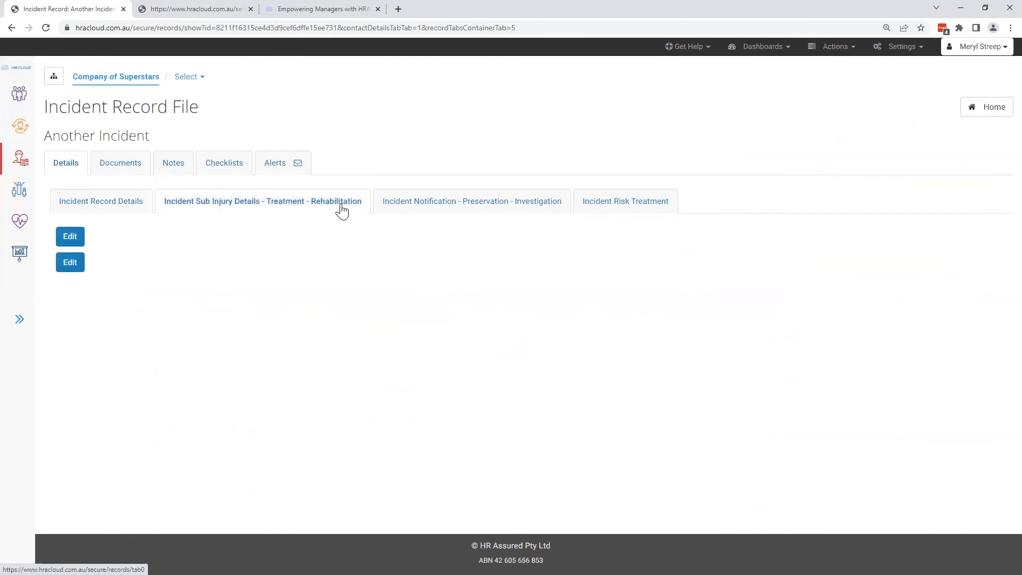
{"action": "left_click", "coordinate": [429, 208]}
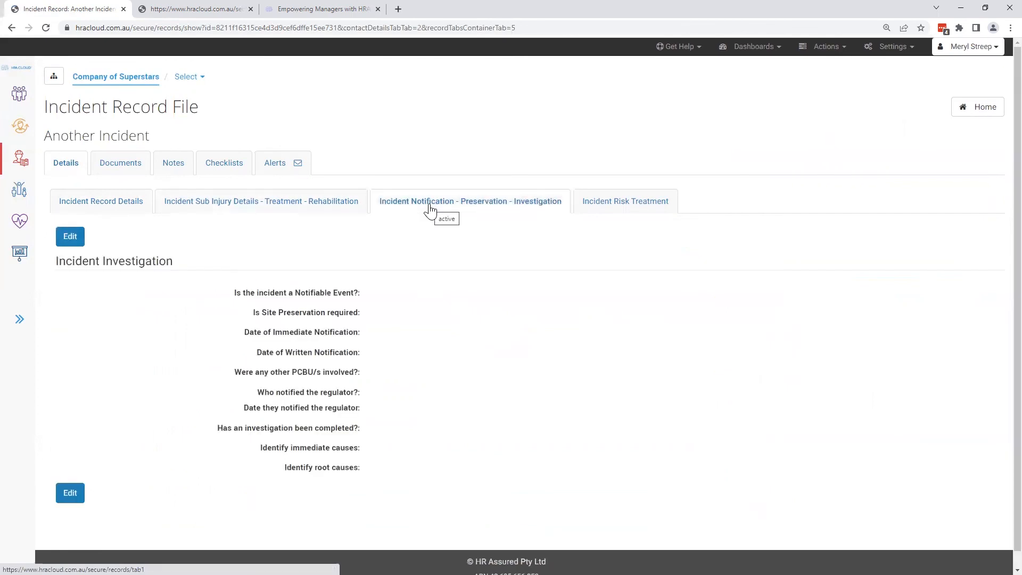
{"action": "left_click", "coordinate": [983, 113]}
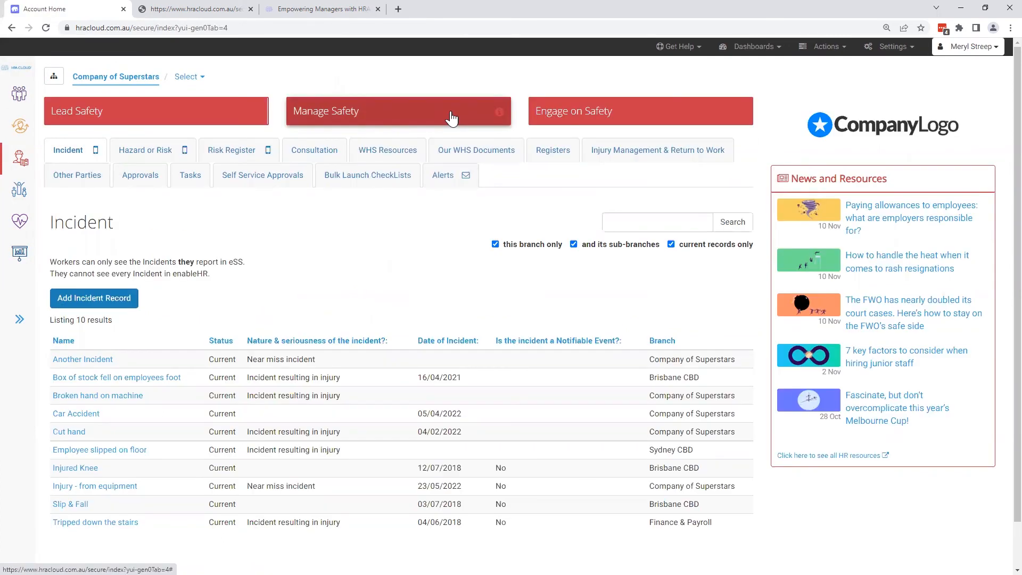
- View the available Manage Safety checklists and close the list without launching one
{"action": "left_click", "coordinate": [451, 116]}
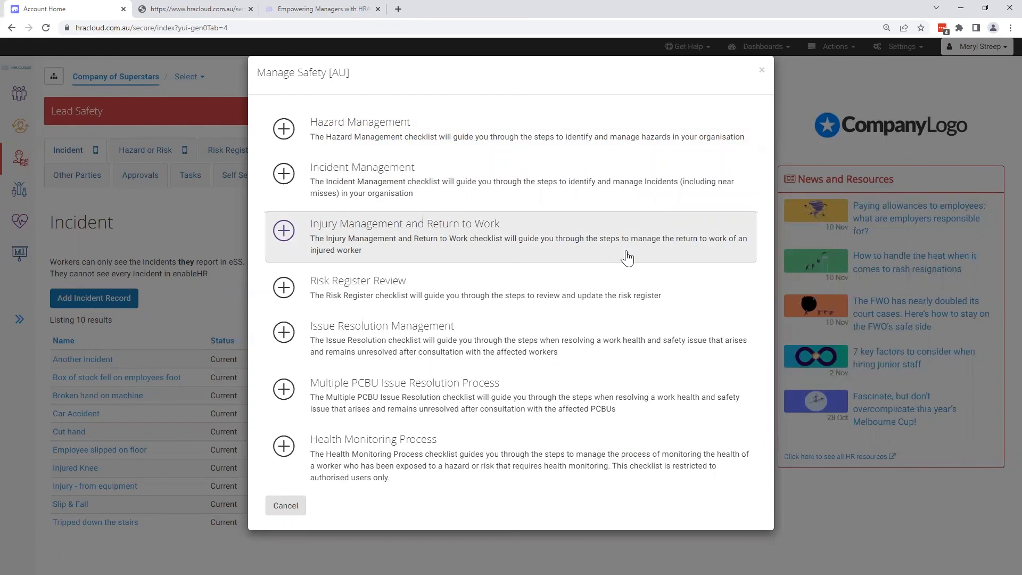
{"action": "left_click", "coordinate": [763, 74]}
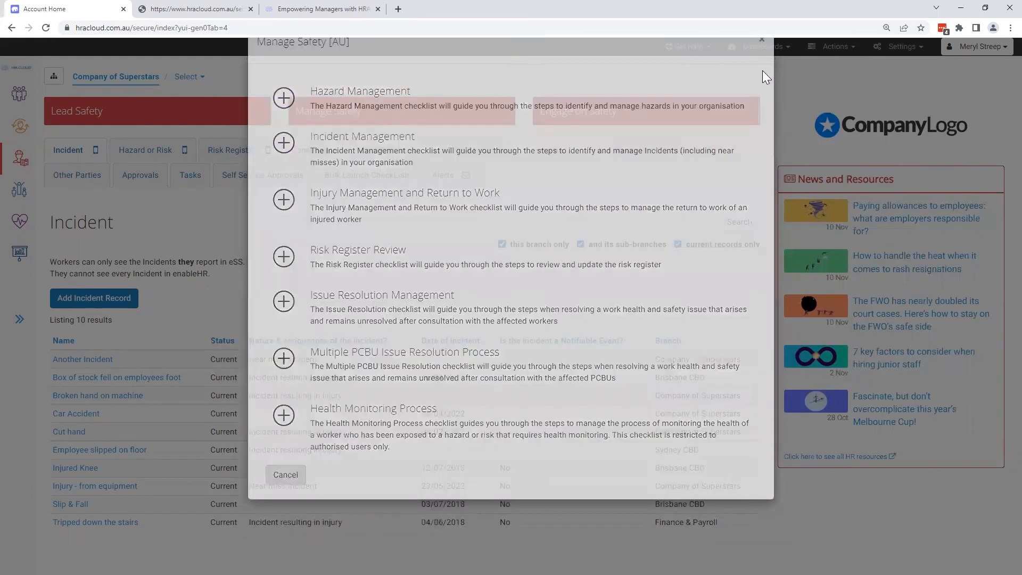